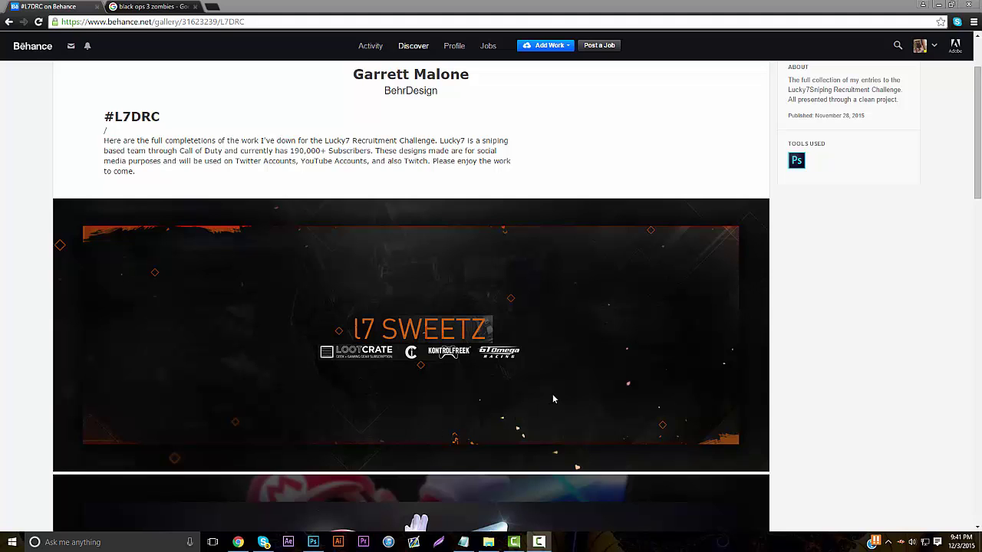
Step: Review the orange and black L7 SWEETZ header in the #L7DRC project as a design reference
scroll(552, 398, "down", 3)
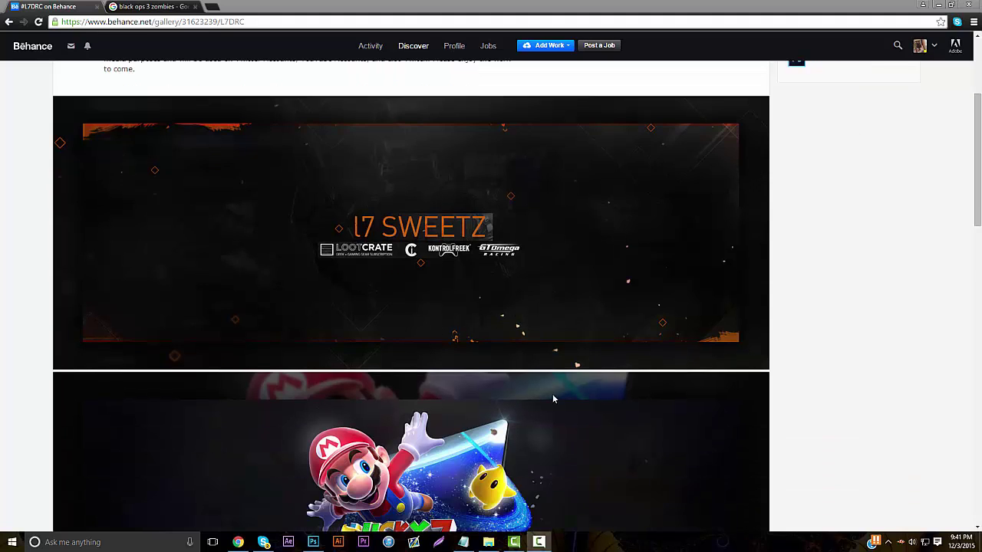
scroll(552, 399, "up", 1)
scroll(553, 397, "up", 3)
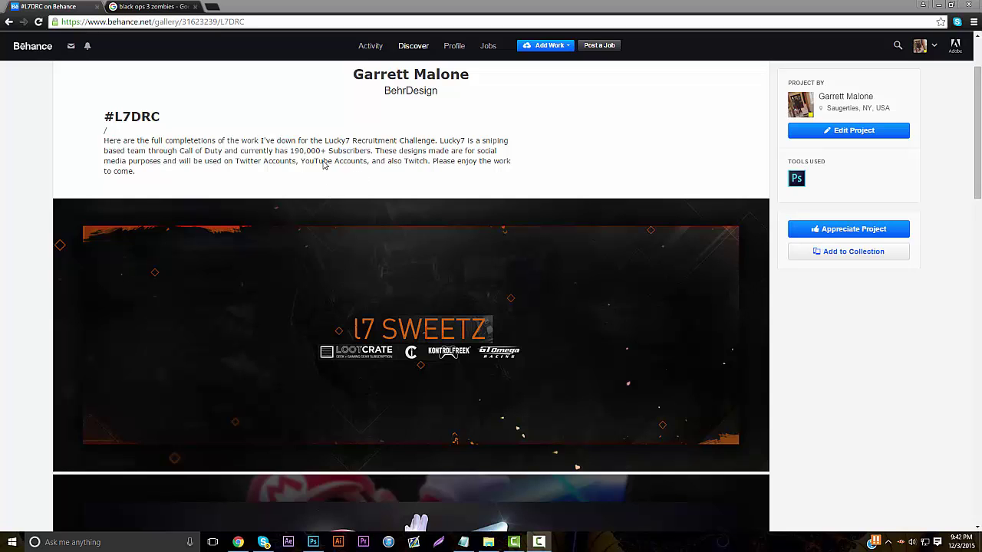
Step: Browse the black ops 3 zombies image results, open the first picture, the zombie in front of the bar, at full size and copy it
left_click(146, 6)
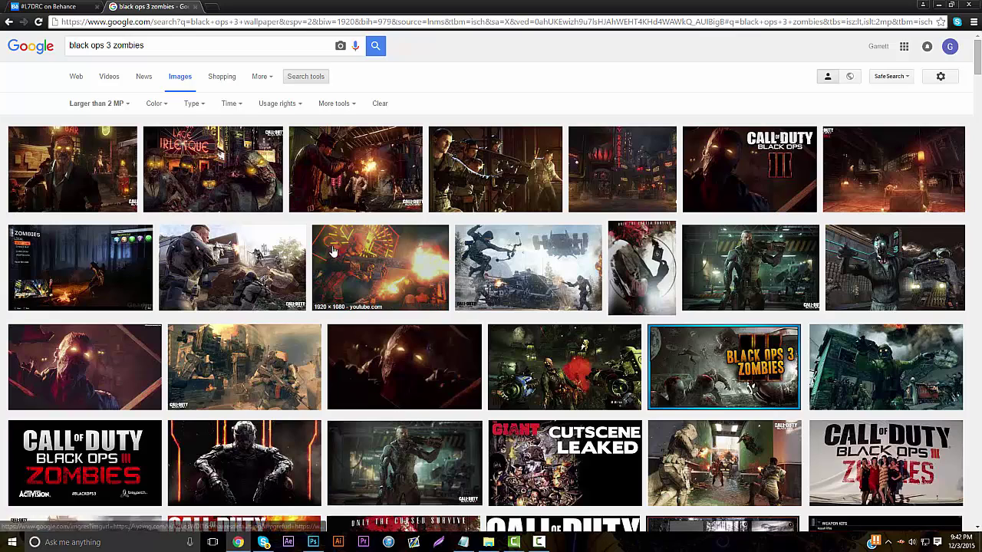
scroll(314, 244, "down", 1)
scroll(307, 241, "up", 1)
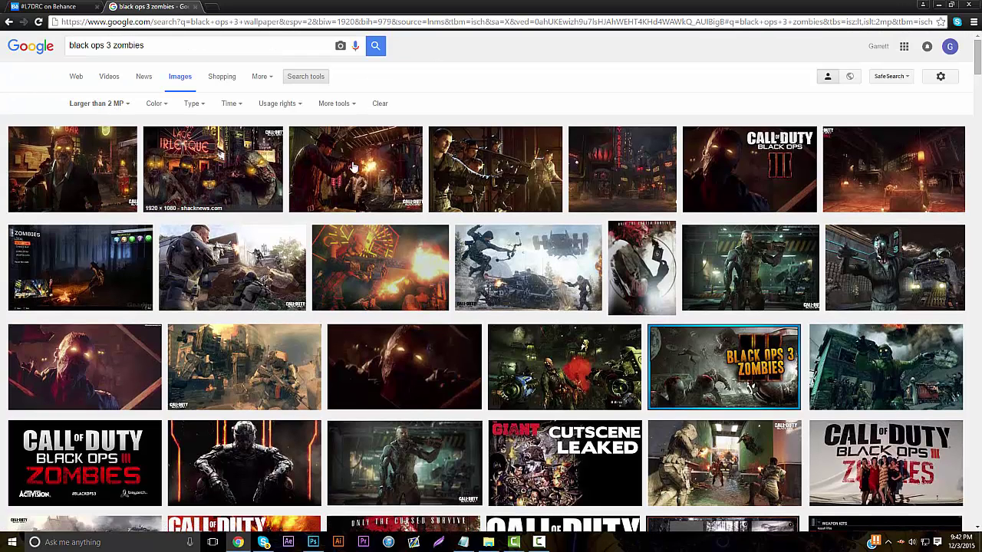
scroll(579, 272, "down", 3)
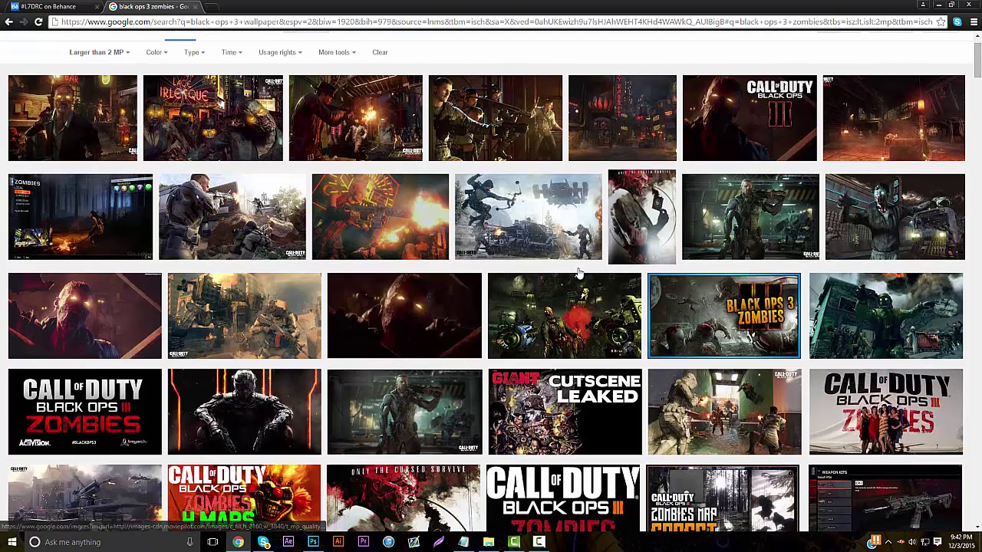
scroll(579, 272, "up", 3)
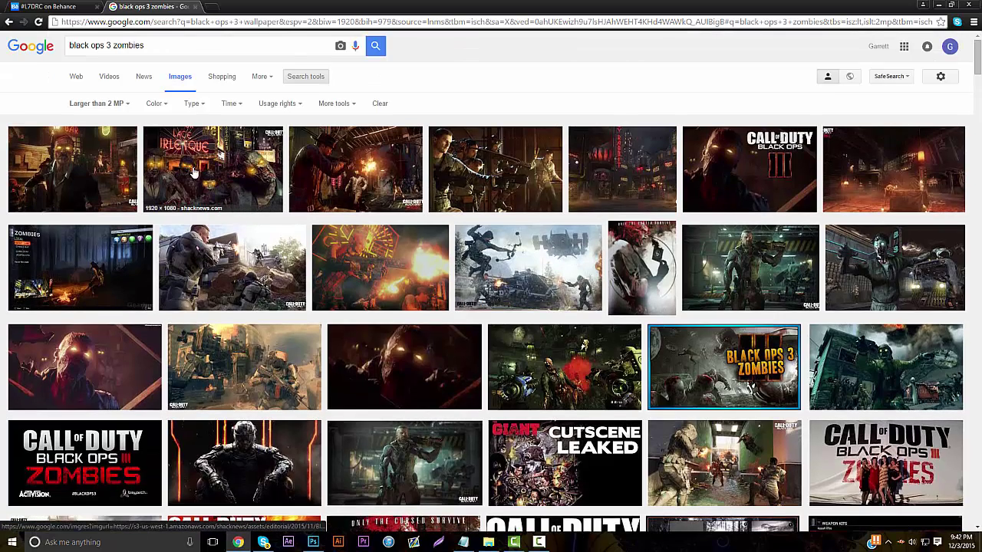
left_click(82, 181)
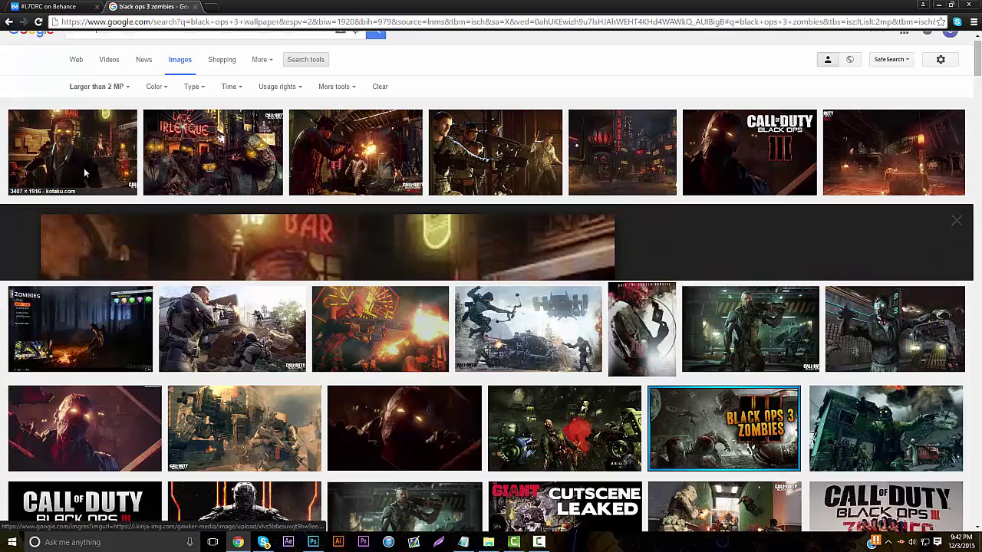
left_click(719, 267)
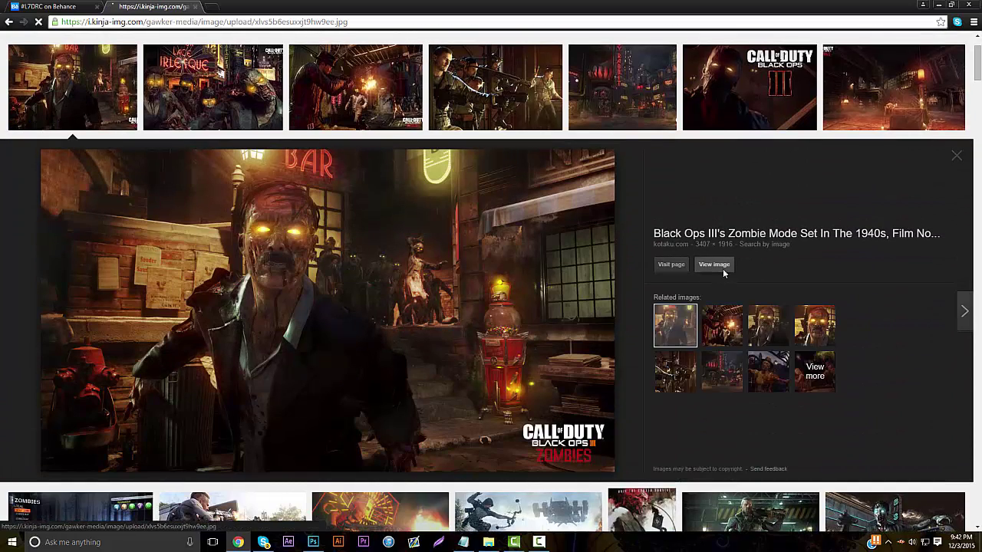
right_click(362, 334)
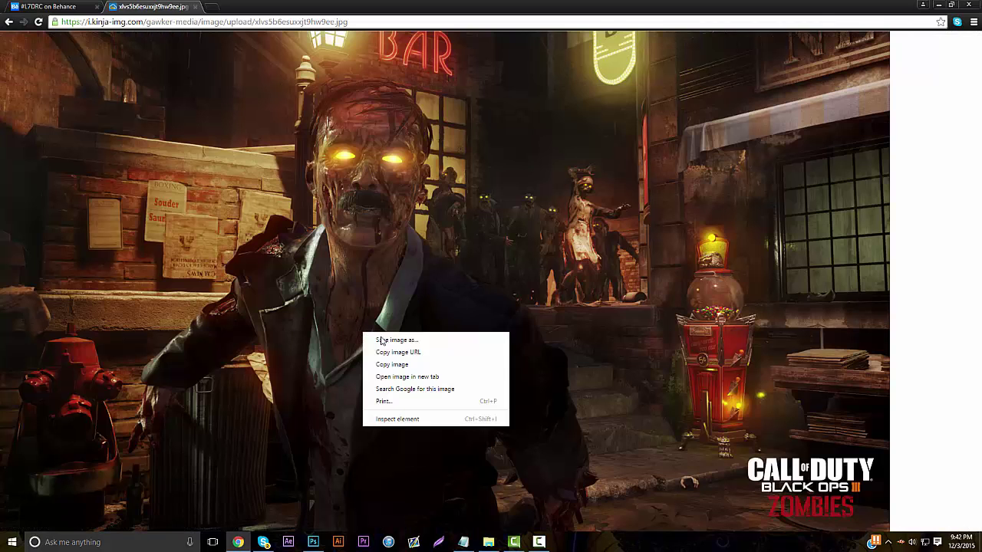
left_click(417, 364)
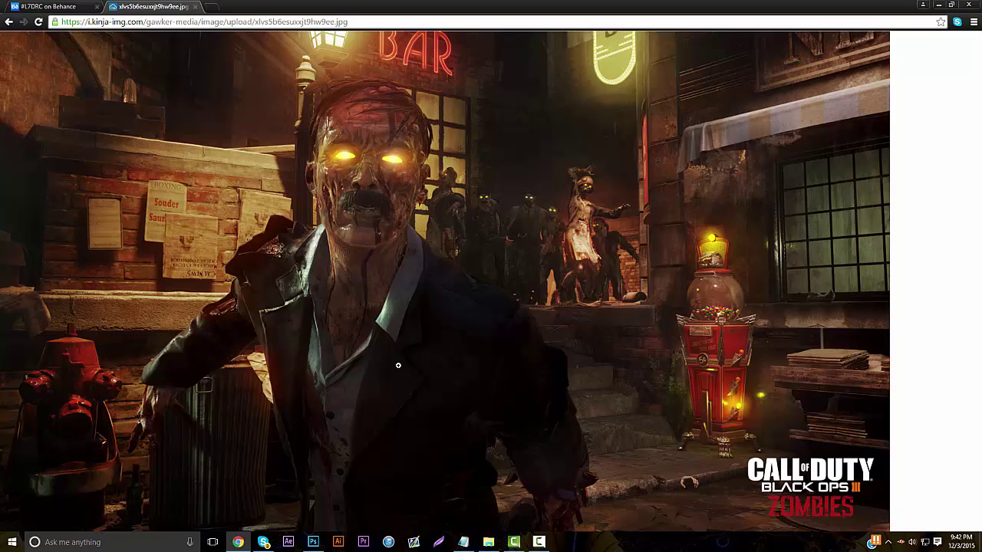
Step: Switch to Photoshop, invert the white Background layer to black and paste the copied zombie picture into the document
left_click(311, 544)
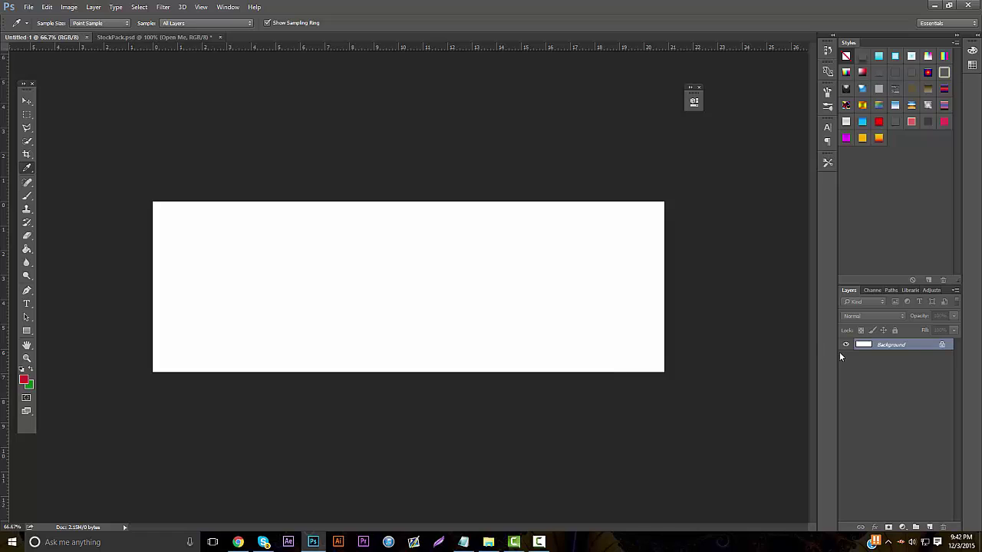
key("ctrl+i")
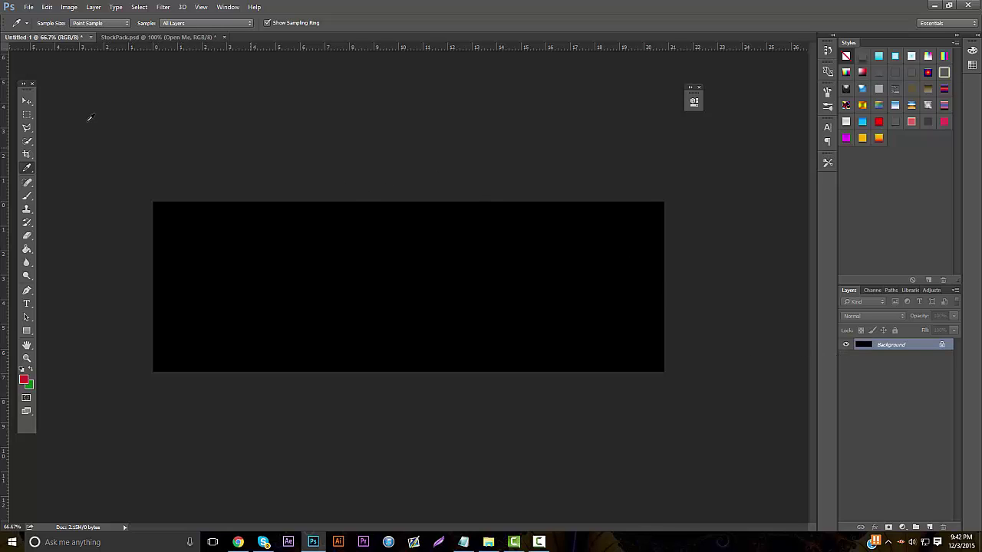
left_click(27, 102)
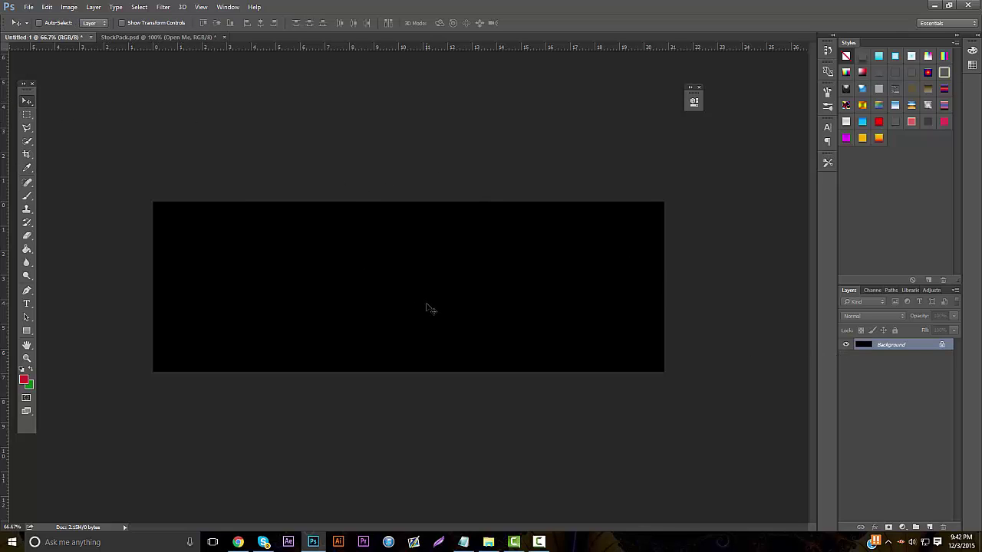
key("ctrl+v")
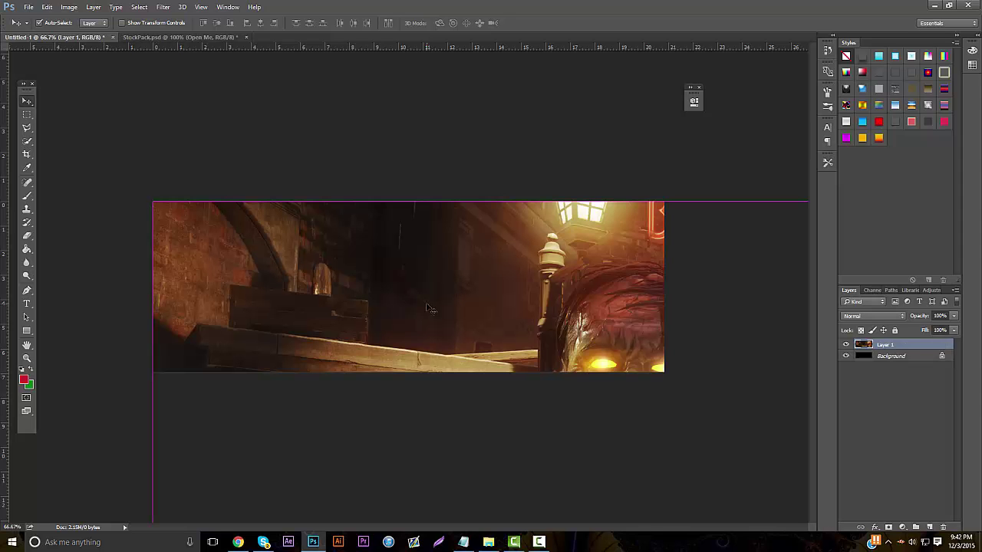
Step: Scale the pasted zombie picture down to about 45% and position it to cover the whole canvas
key("ctrl+t")
left_click_drag(152, 198, 272, 220)
left_click_drag(399, 296, 280, 248)
left_click_drag(637, 443, 679, 467)
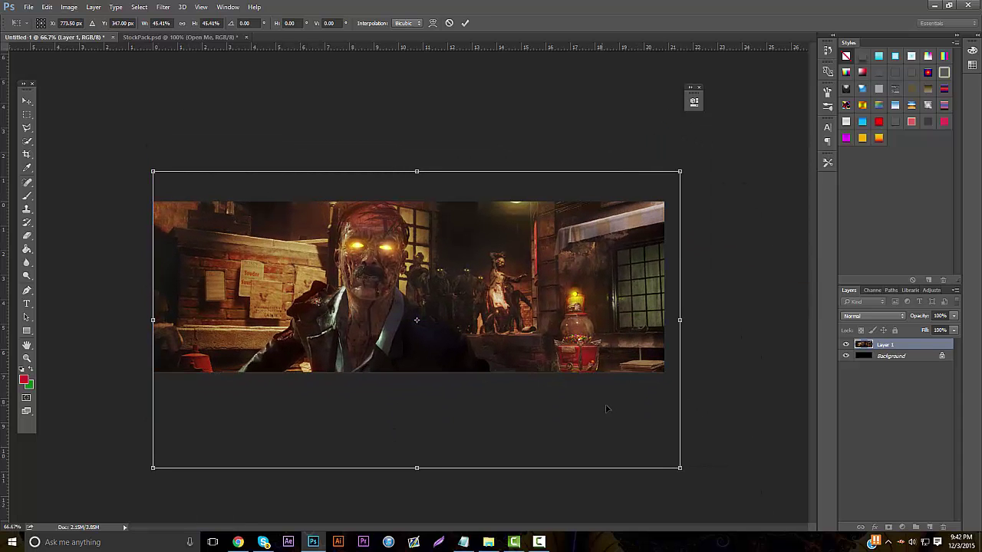
left_click_drag(606, 408, 606, 411)
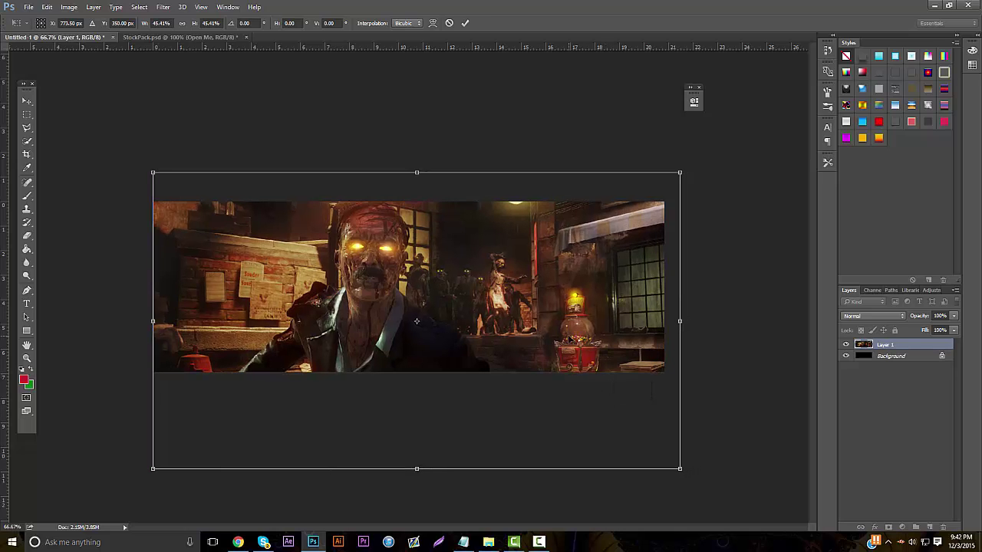
key("Return")
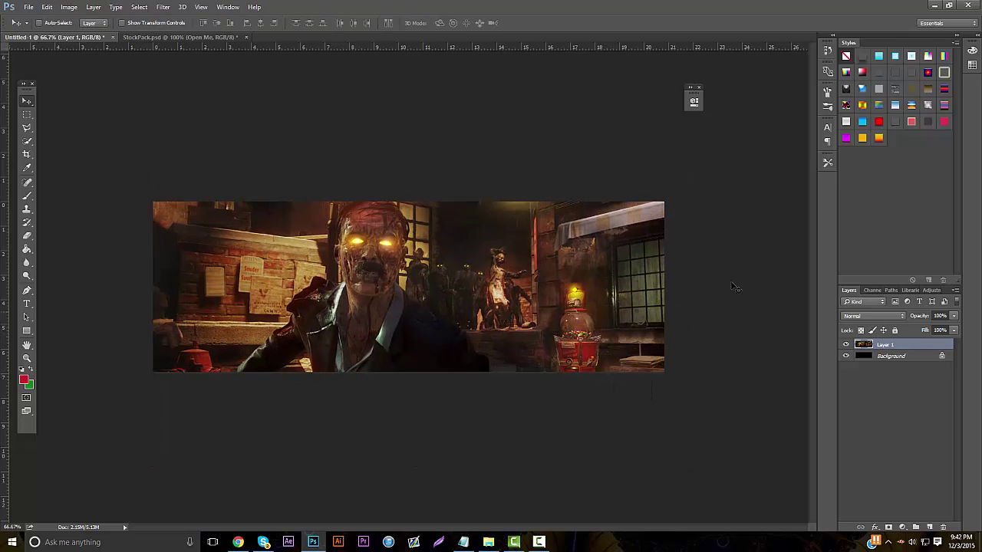
Step: Convert the zombie picture to black and white with the default preset and lower its layer opacity to about 18%
left_click(69, 6)
mouse_move(86, 34)
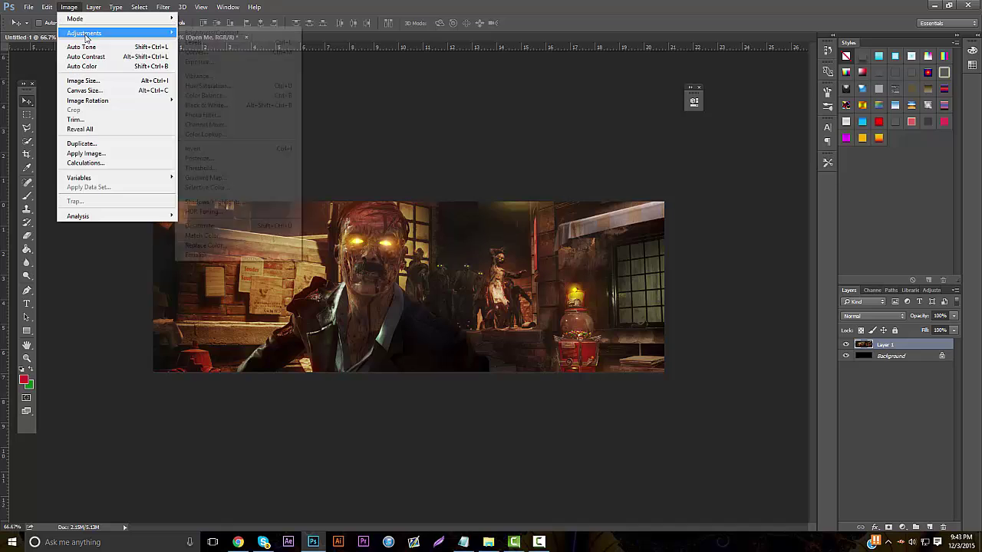
left_click(204, 105)
left_click(760, 197)
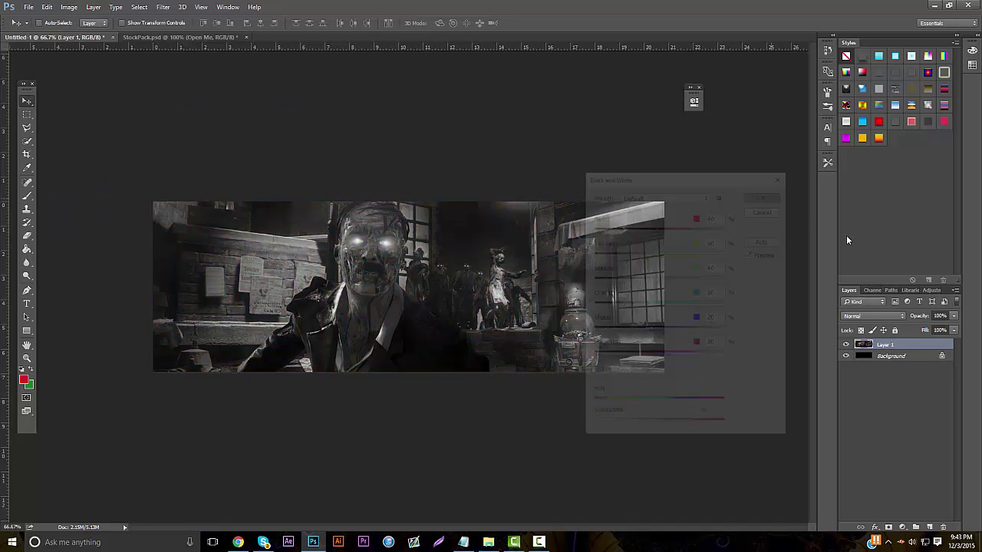
left_click_drag(953, 316, 911, 330)
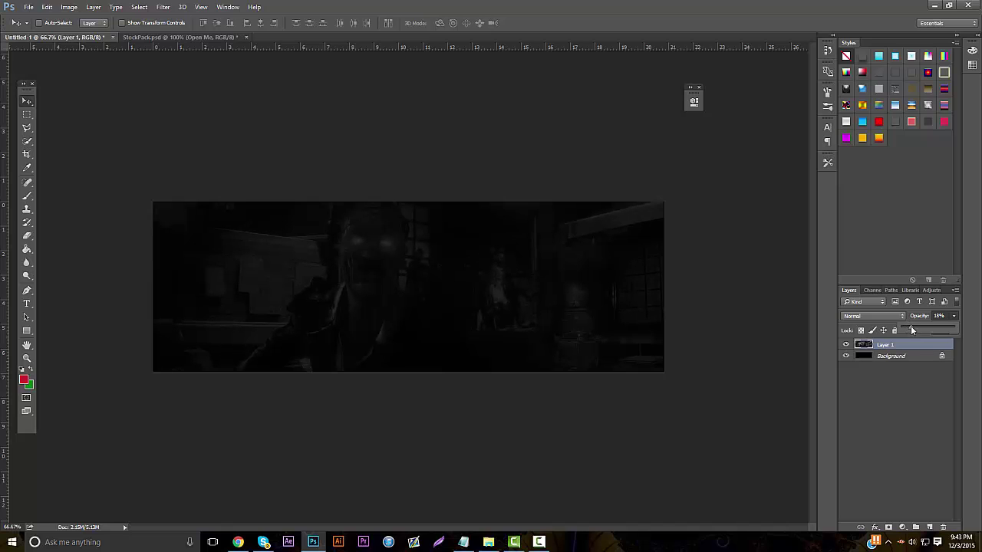
left_click(893, 383)
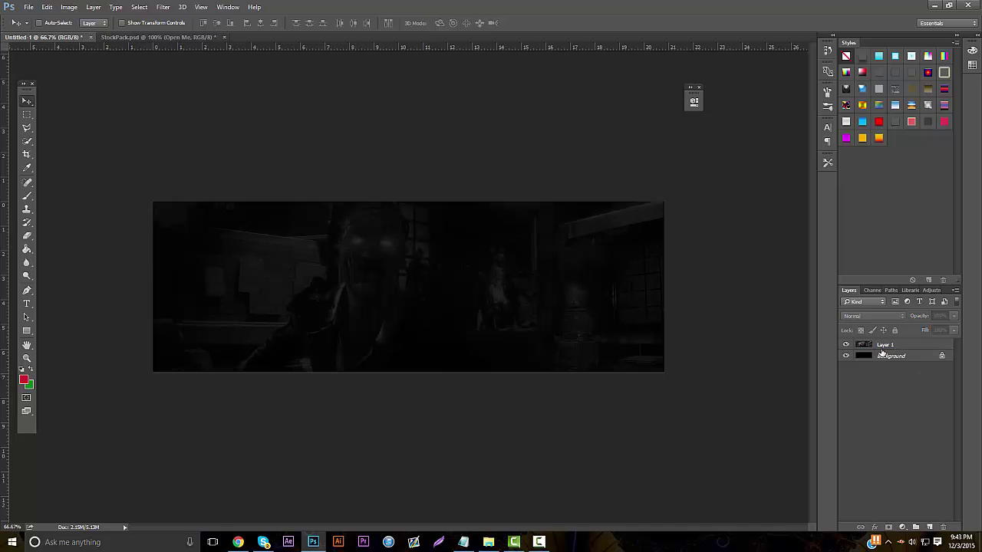
Step: Compare the darkened picture with the reference header on Behance and return to Photoshop
left_click(27, 359)
left_click_drag(353, 283, 397, 292)
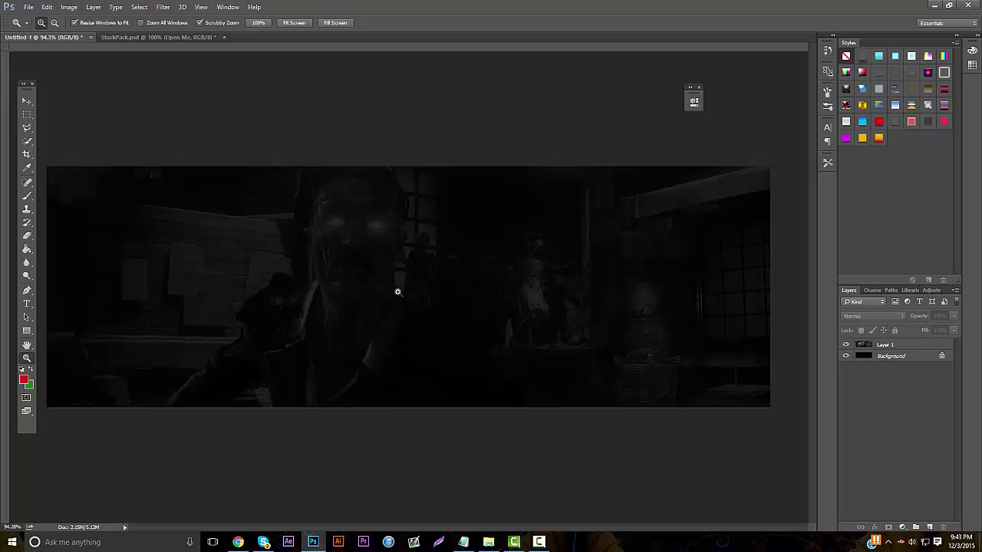
left_click(238, 542)
left_click(47, 6)
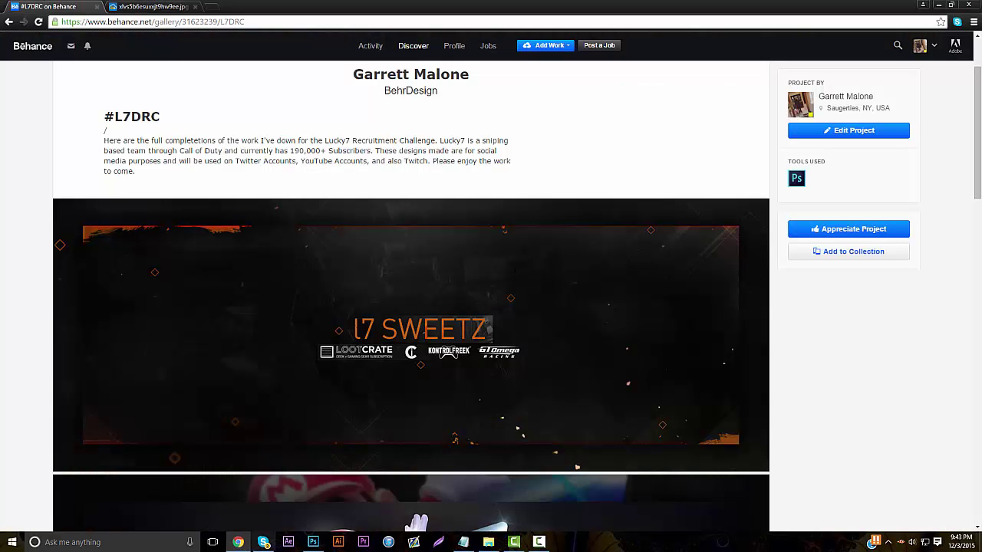
left_click(238, 542)
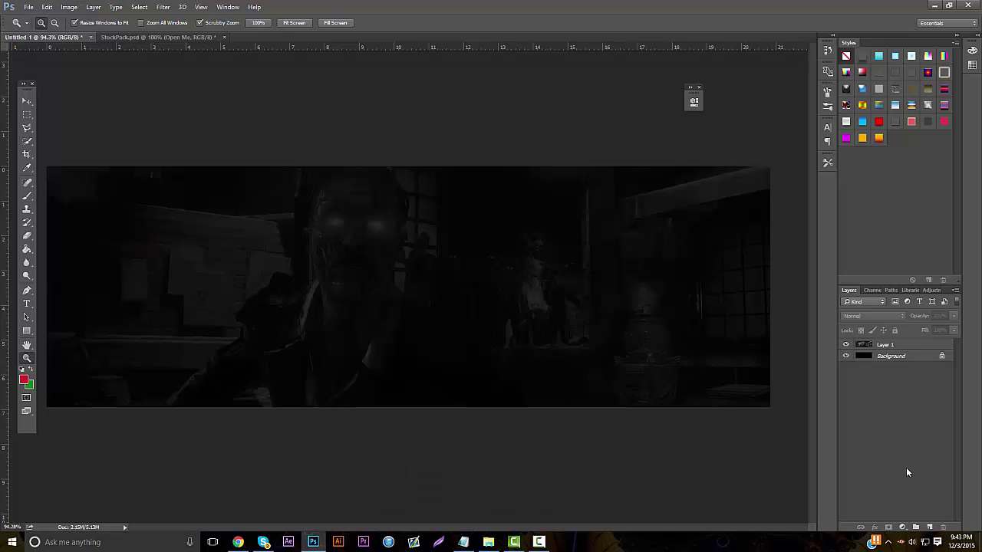
Step: On a new layer, darken the edges of the canvas with a soft black brush of 514 px and 0% hardness
left_click(928, 528)
left_click(25, 196)
left_click(22, 370)
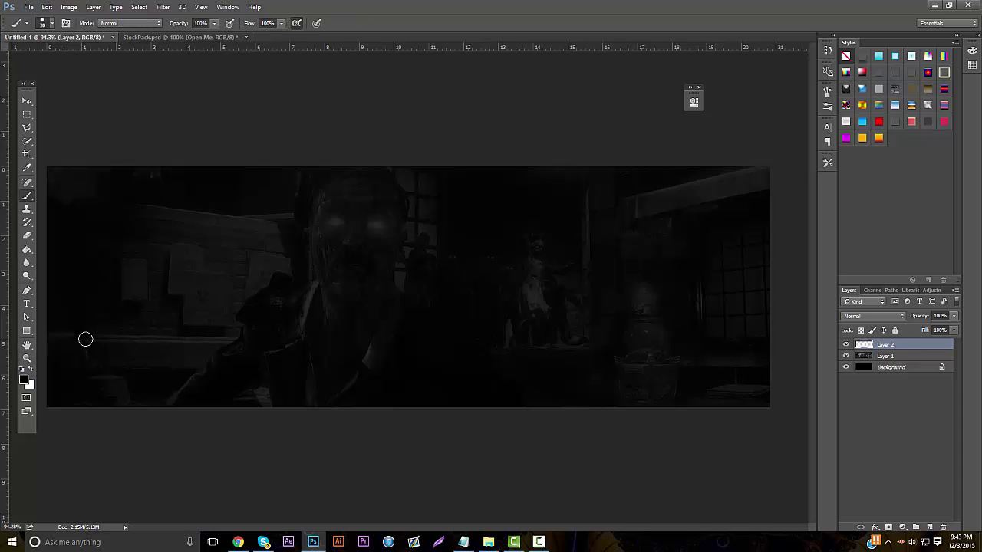
left_click(52, 24)
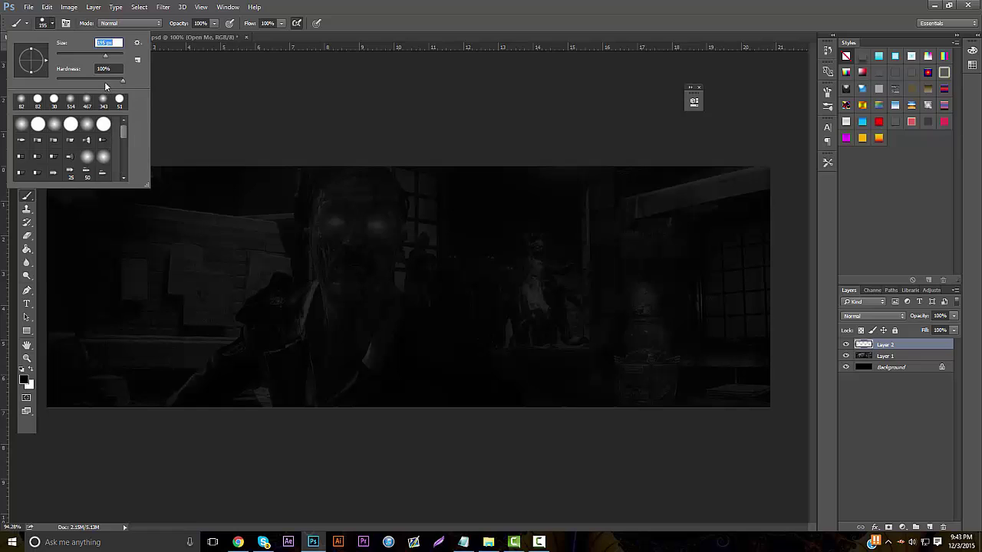
left_click_drag(104, 81, 56, 80)
left_click(117, 56)
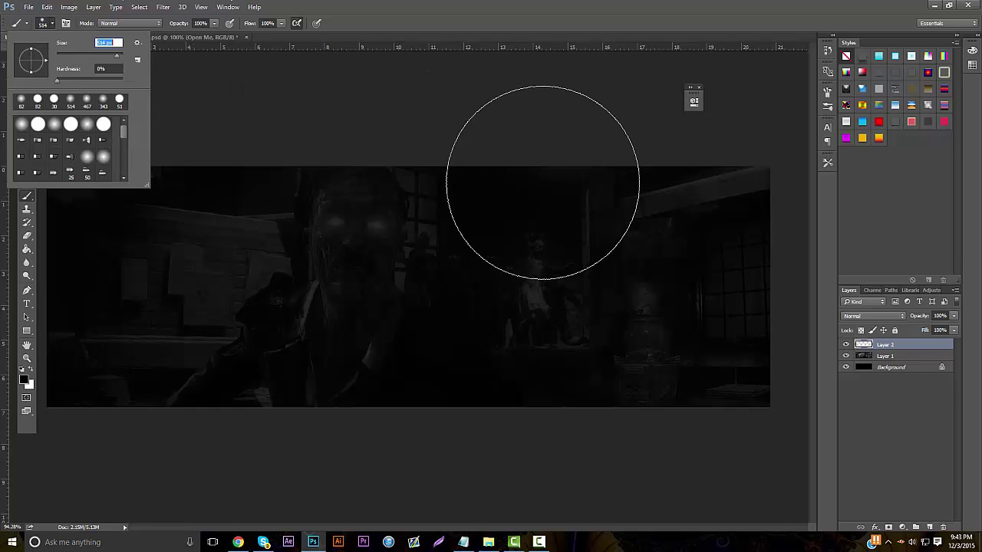
left_click(681, 88)
mouse_move(744, 121)
left_mouse_down()
mouse_move(792, 196)
mouse_move(745, 417)
left_mouse_up()
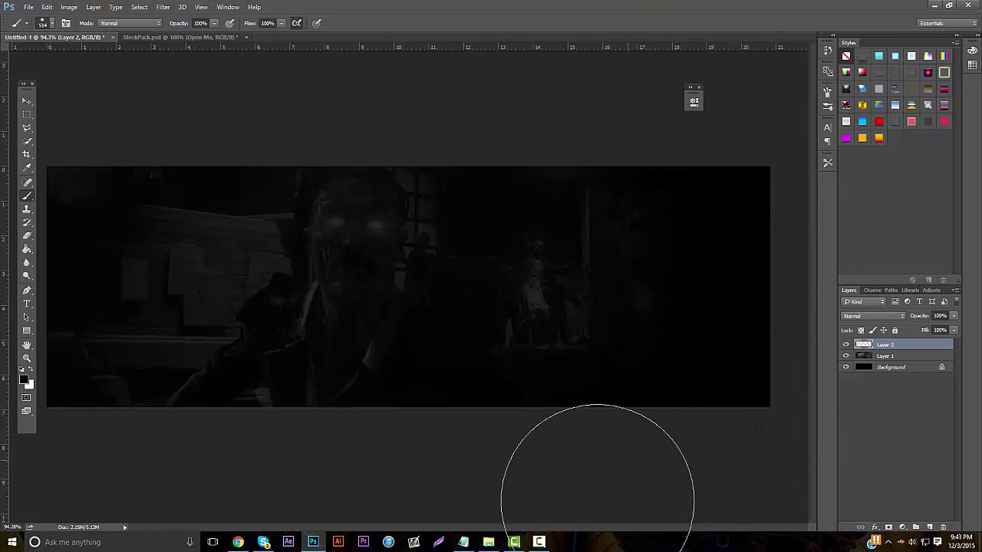
mouse_move(598, 499)
left_mouse_down()
mouse_move(180, 475)
mouse_move(91, 438)
mouse_move(11, 138)
mouse_move(82, 34)
mouse_move(161, 63)
mouse_move(165, 94)
mouse_move(82, 181)
mouse_move(57, 263)
mouse_move(118, 376)
mouse_move(378, 493)
mouse_move(609, 494)
mouse_move(661, 432)
mouse_move(232, 112)
mouse_move(263, 58)
mouse_move(569, 47)
mouse_move(625, 67)
mouse_move(227, 64)
mouse_move(579, 62)
mouse_move(744, 133)
mouse_move(598, 507)
mouse_move(332, 499)
mouse_move(464, 531)
mouse_move(92, 516)
mouse_move(126, 507)
mouse_move(625, 548)
mouse_move(675, 373)
left_mouse_up()
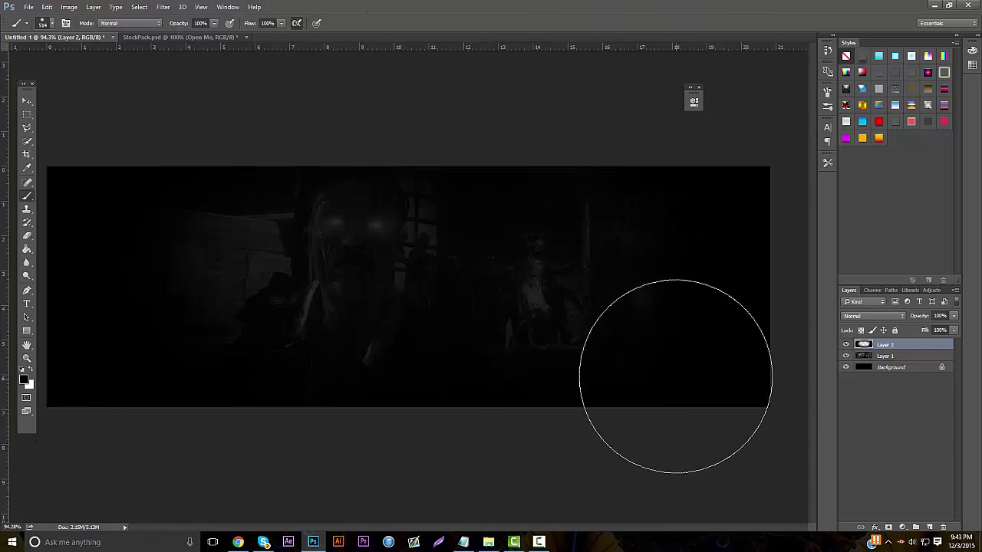
Step: On another new layer, paint soft white glows at the canvas's lower-left, upper-middle and lower-right edges, undoing the upper-right one
left_click(932, 527)
left_click(32, 370)
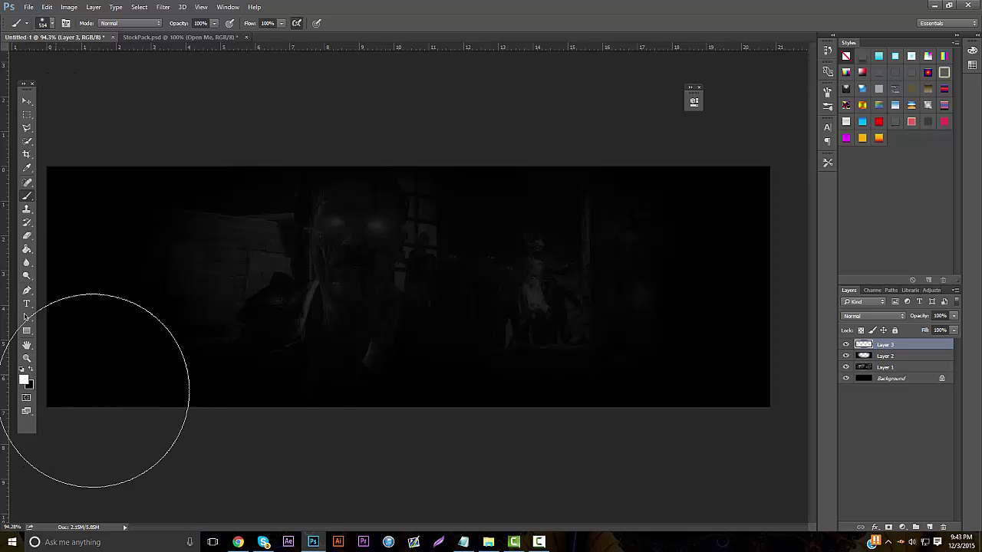
mouse_move(93, 390)
left_mouse_down()
mouse_move(178, 478)
mouse_move(253, 491)
left_mouse_up()
left_click_drag(388, 120, 430, 123)
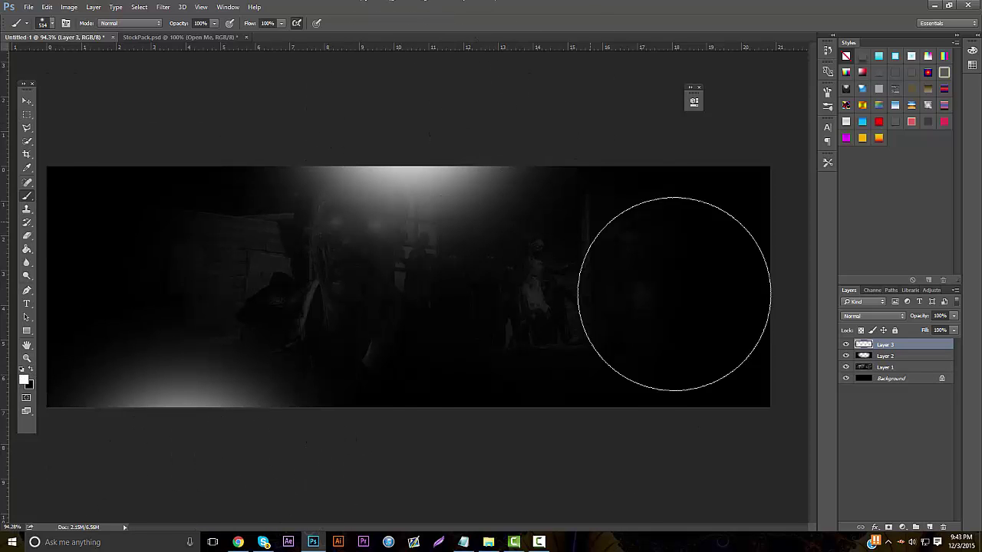
left_click_drag(682, 467, 741, 471)
left_click(787, 109)
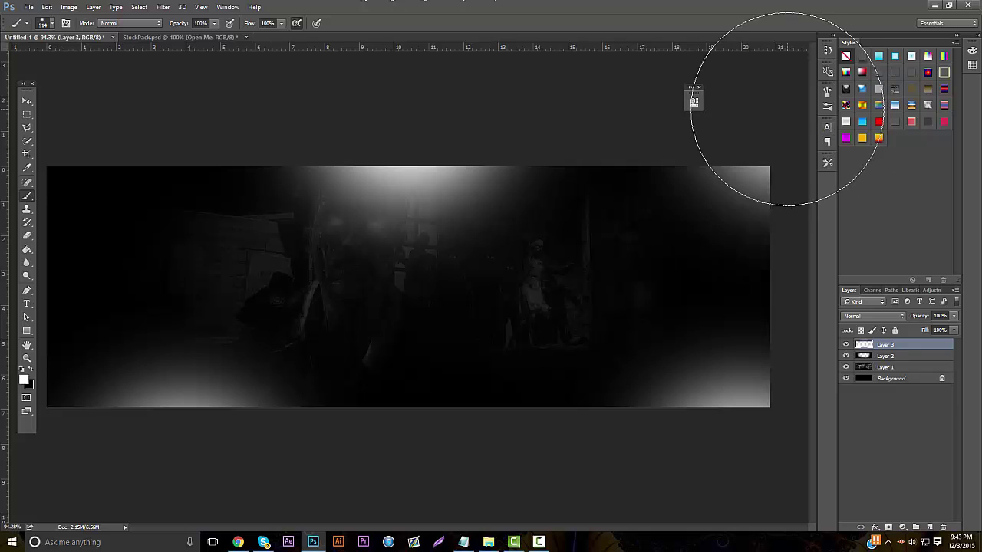
key("ctrl+z")
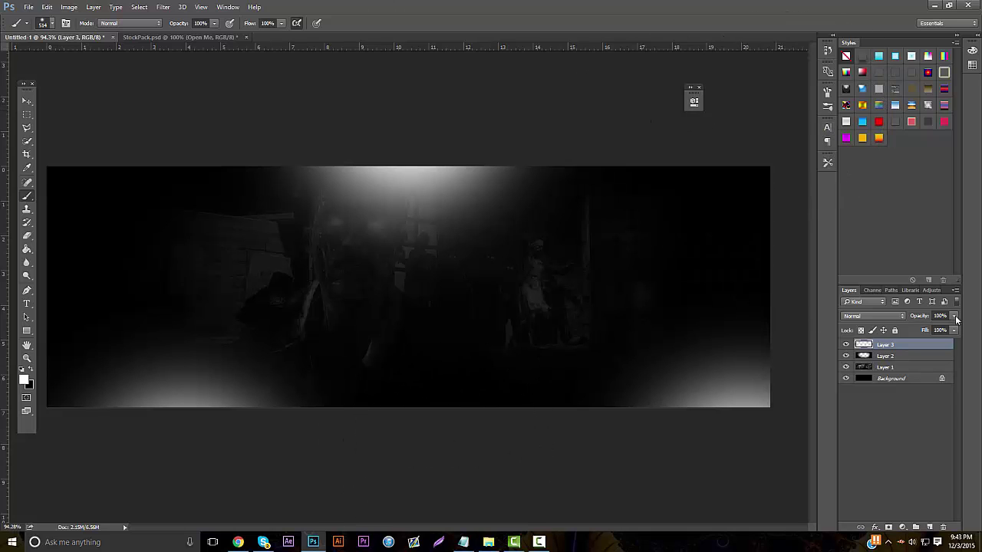
Step: Reduce the white glow layer's opacity to 7% and set the zombie picture layer's opacity to 19%
mouse_move(955, 316)
left_mouse_down()
mouse_move(924, 330)
mouse_move(905, 325)
mouse_move(915, 329)
left_mouse_up()
left_click(885, 367)
left_click(938, 316)
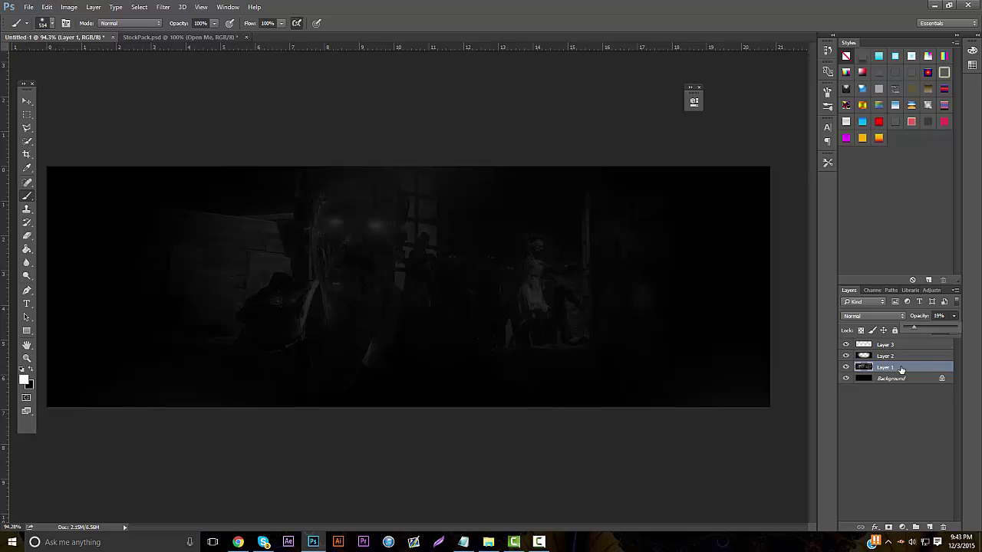
left_click(901, 346)
left_click(27, 358)
left_click_drag(330, 291, 324, 292)
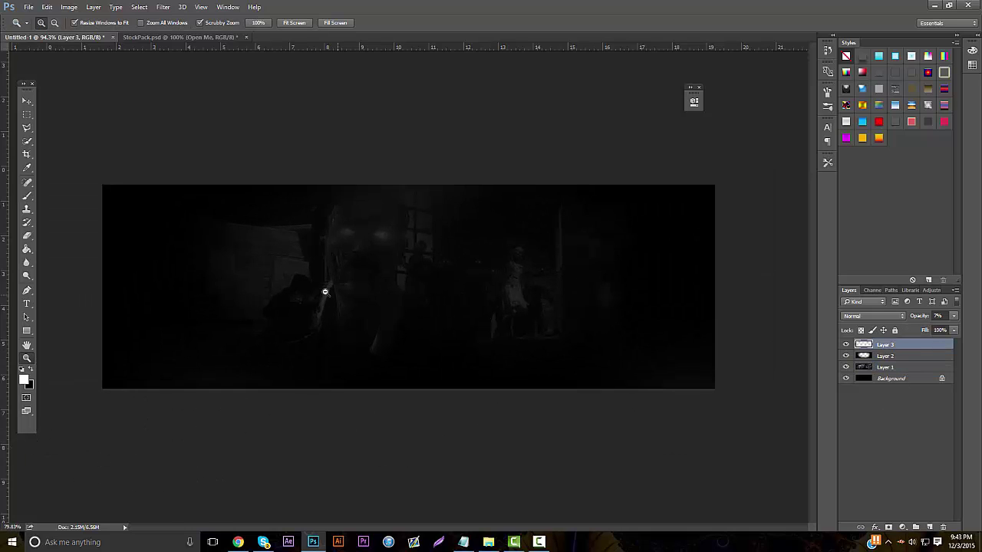
Step: On a new layer, paint soft white glows at the canvas's upper-left, upper-middle, lower-left and lower-right edges, and set its opacity to 9%
left_click(27, 196)
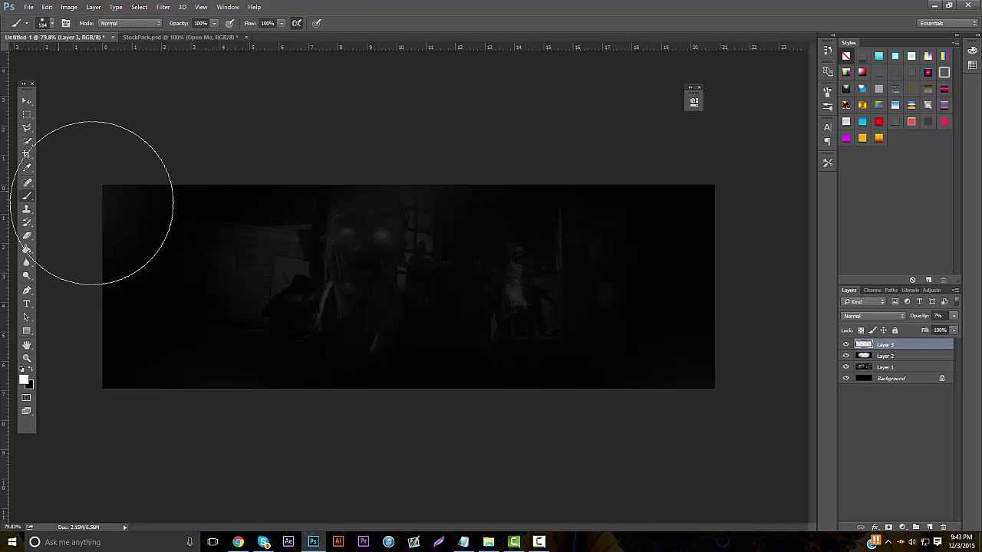
left_click(928, 526)
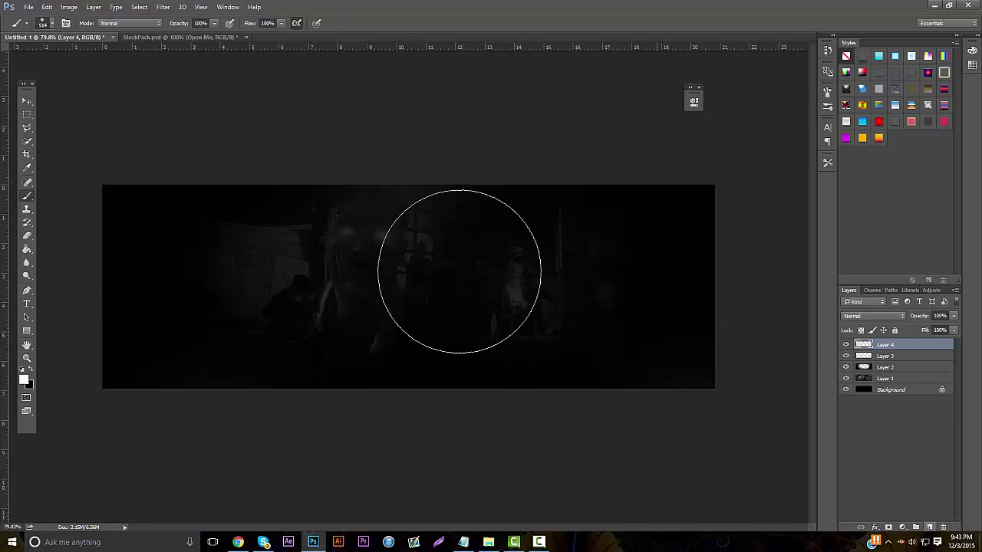
left_click(458, 115)
left_click(66, 178)
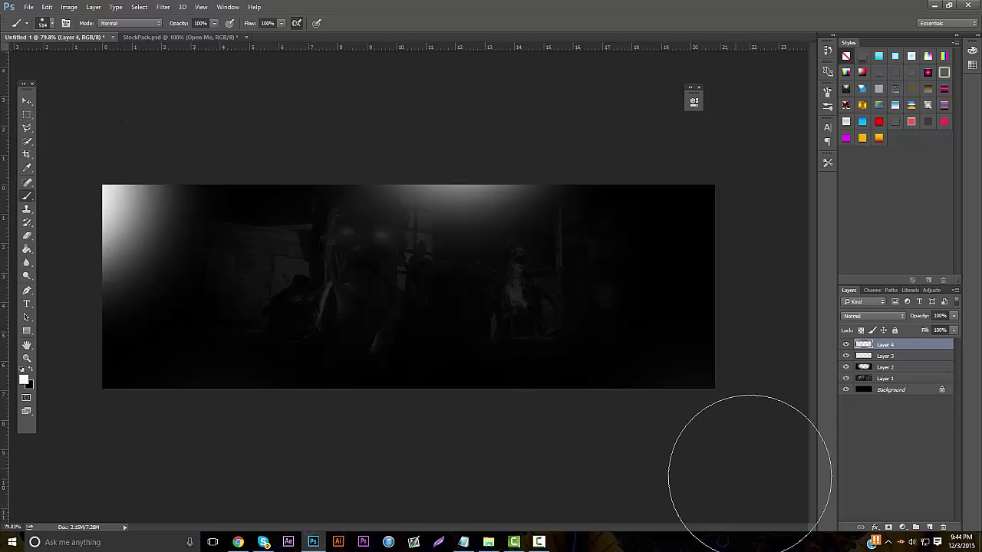
left_click(737, 433)
left_click(305, 444)
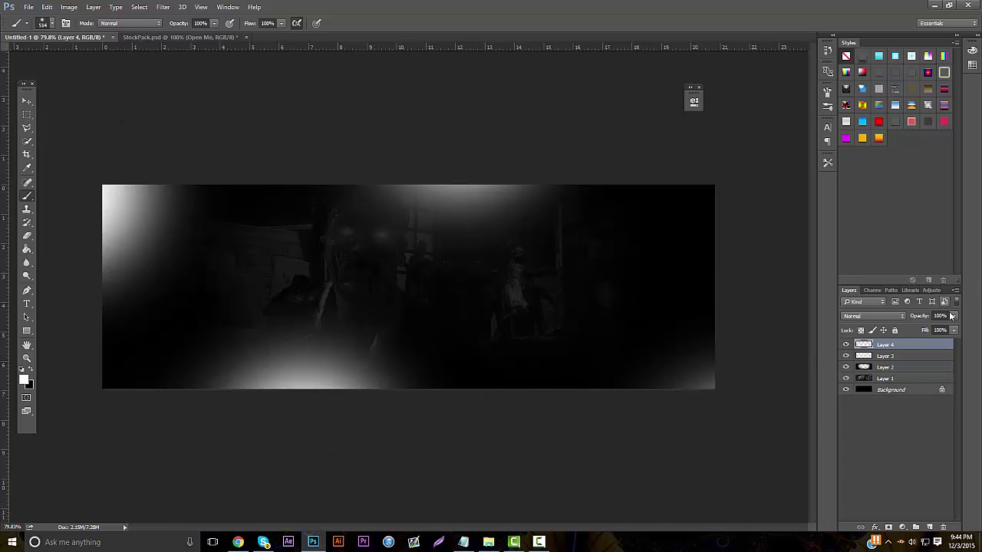
left_click_drag(915, 330, 908, 331)
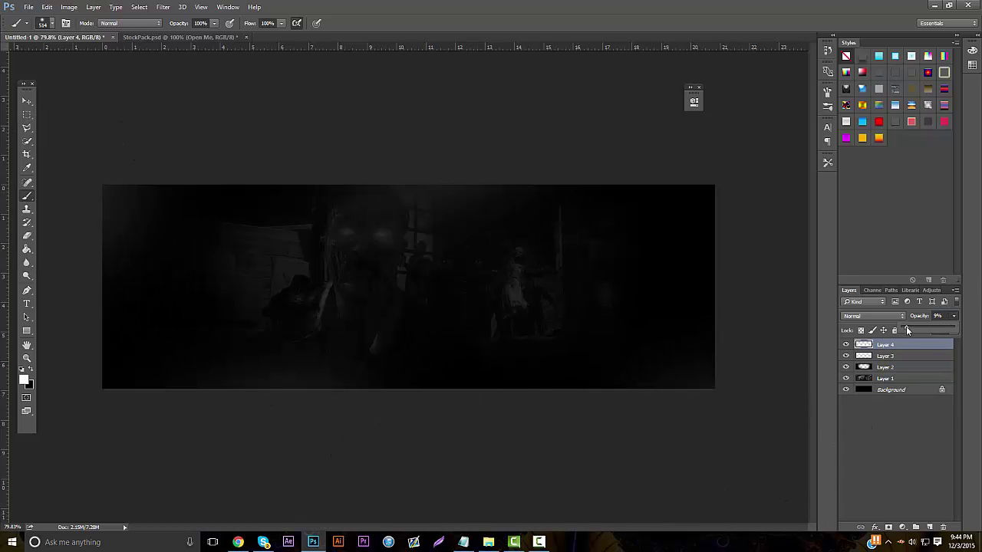
Step: Check the reference header on Behance, return to Photoshop and set the foreground color to orange-red ff4800
left_click(236, 543)
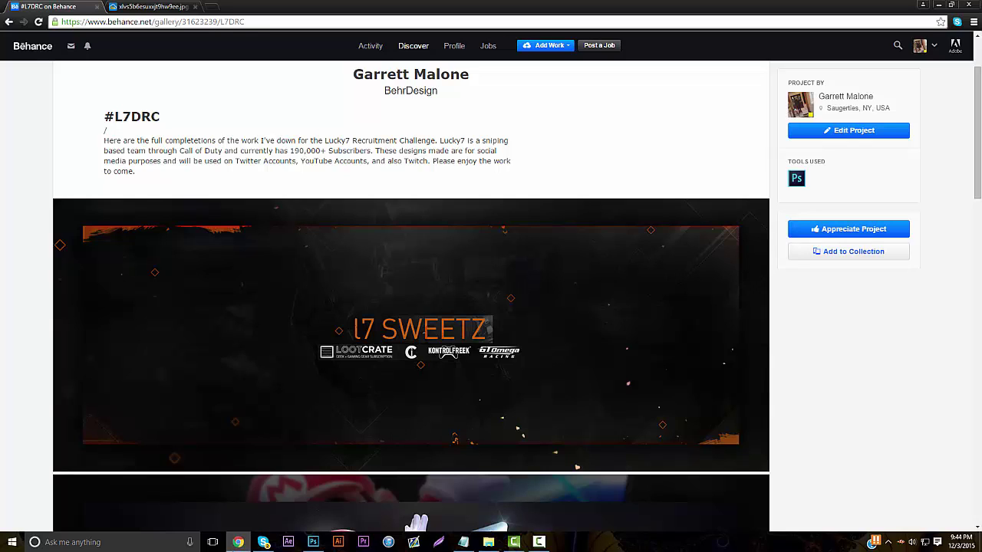
left_click(236, 542)
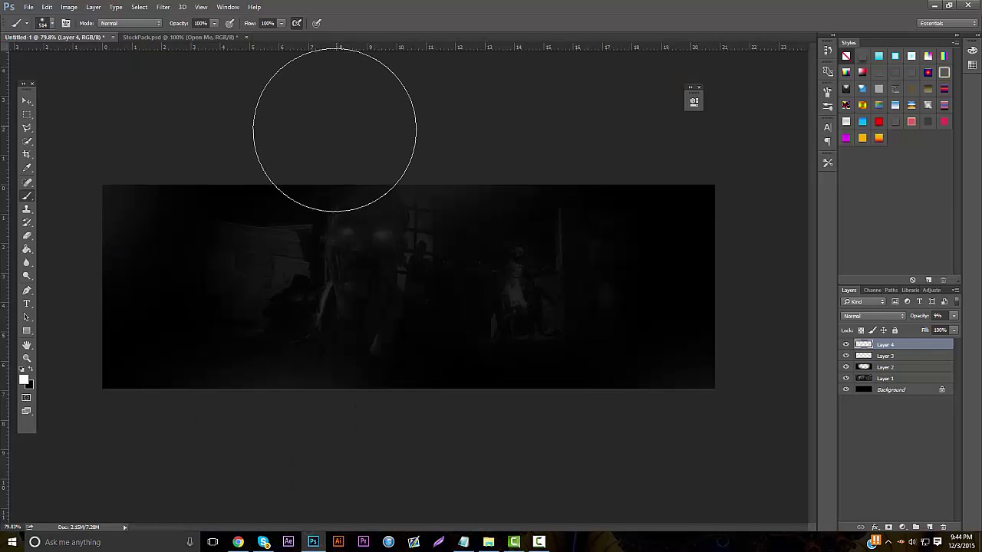
left_click(24, 379)
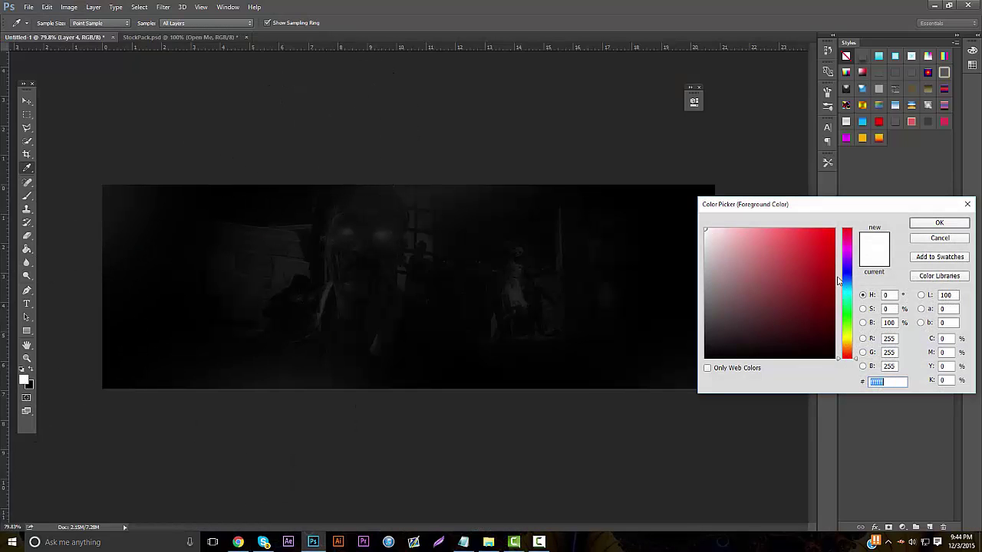
left_click_drag(847, 330, 846, 352)
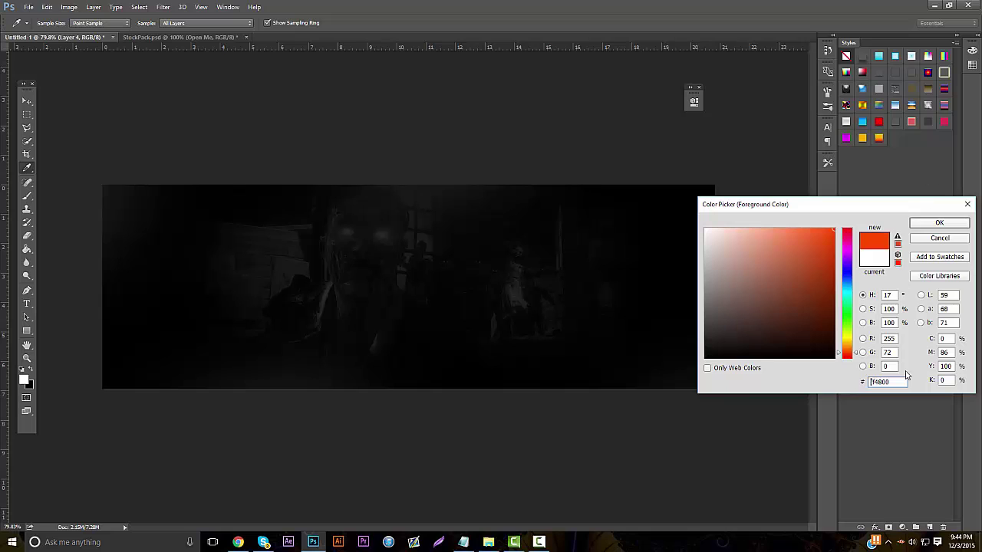
left_click(939, 223)
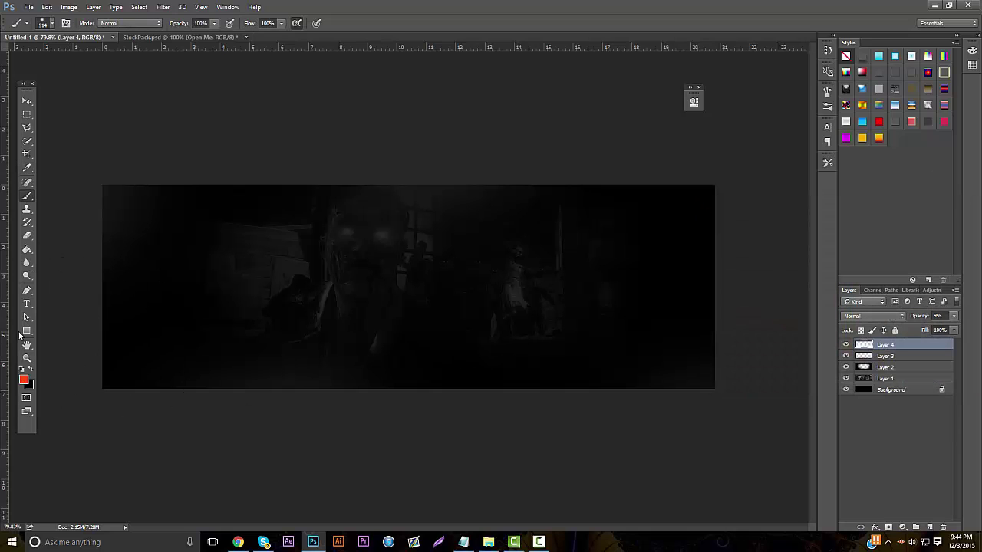
Step: Draw an orange-red rectangle about 1814 × 68 px over the canvas's bottom edge and set its blend mode to Soft Light
left_click(27, 331)
left_click_drag(74, 413, 839, 385)
left_click(873, 315)
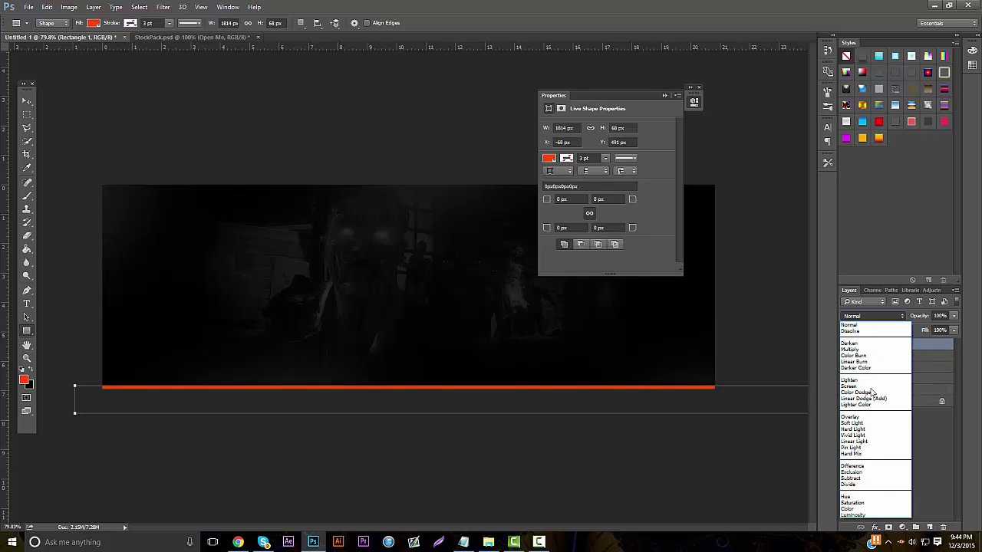
left_click(861, 421)
Step: Rasterize the bottom rectangle layer and place a duplicate of it along the canvas's top edge
right_click(900, 346)
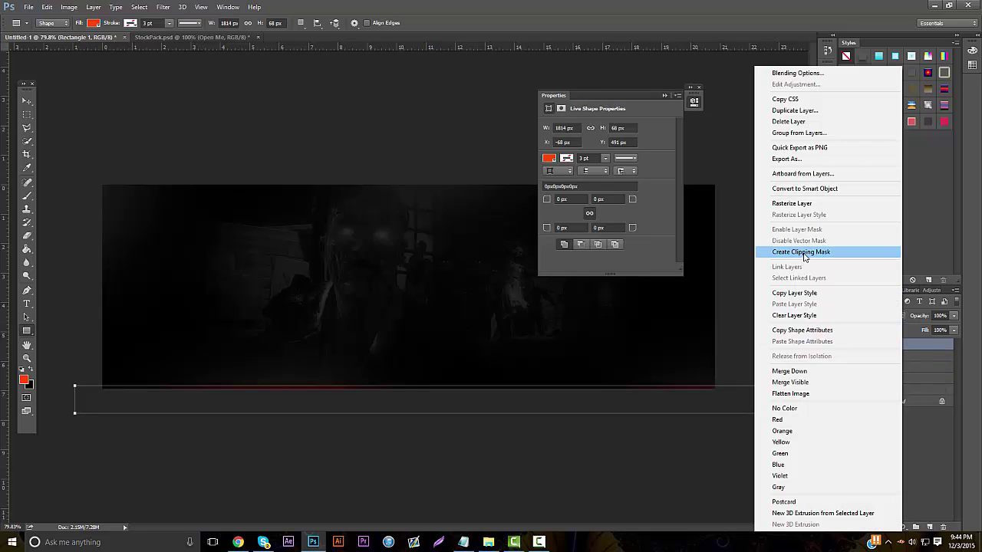
left_click(813, 205)
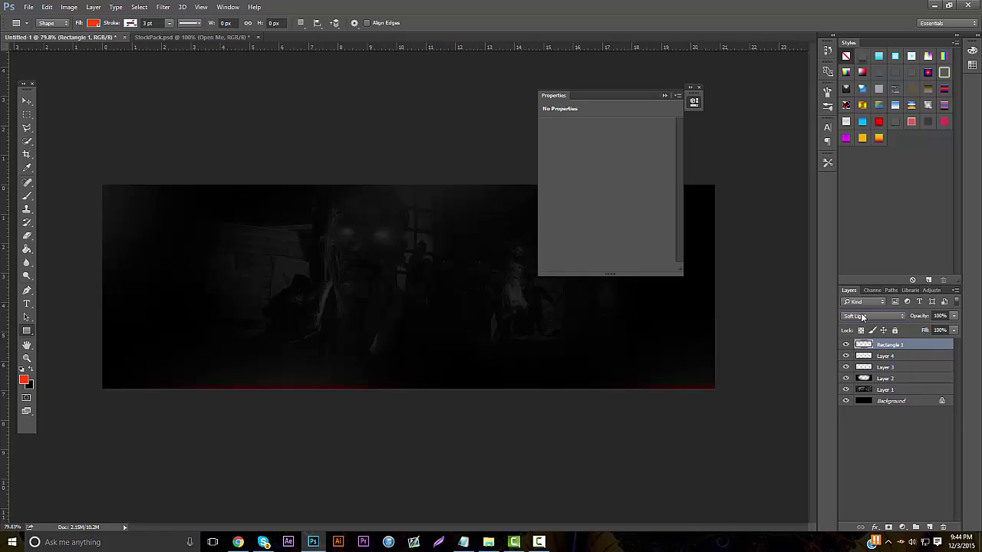
left_click(861, 315)
left_click(862, 317)
key("ctrl+j")
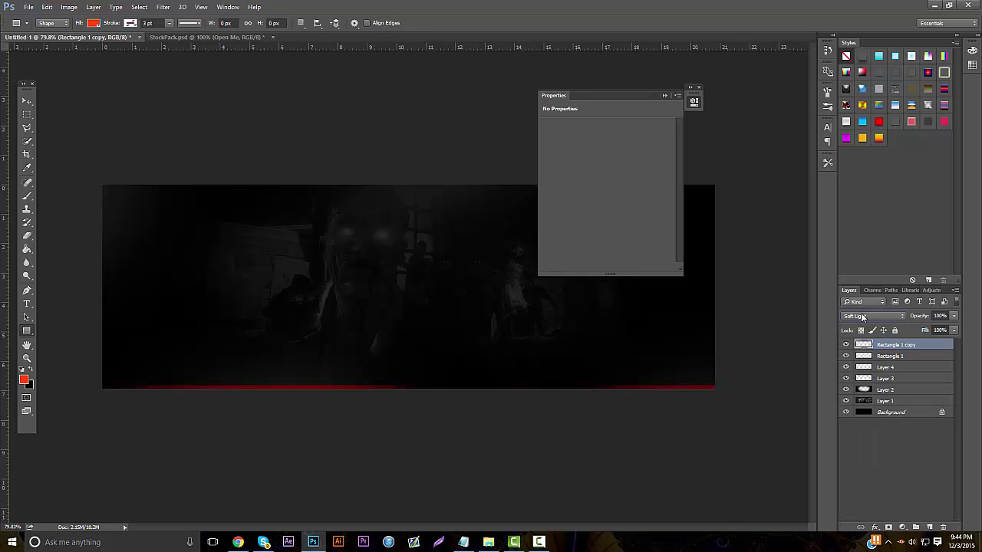
left_click(27, 100)
left_click_drag(398, 383, 399, 197)
left_click(664, 95)
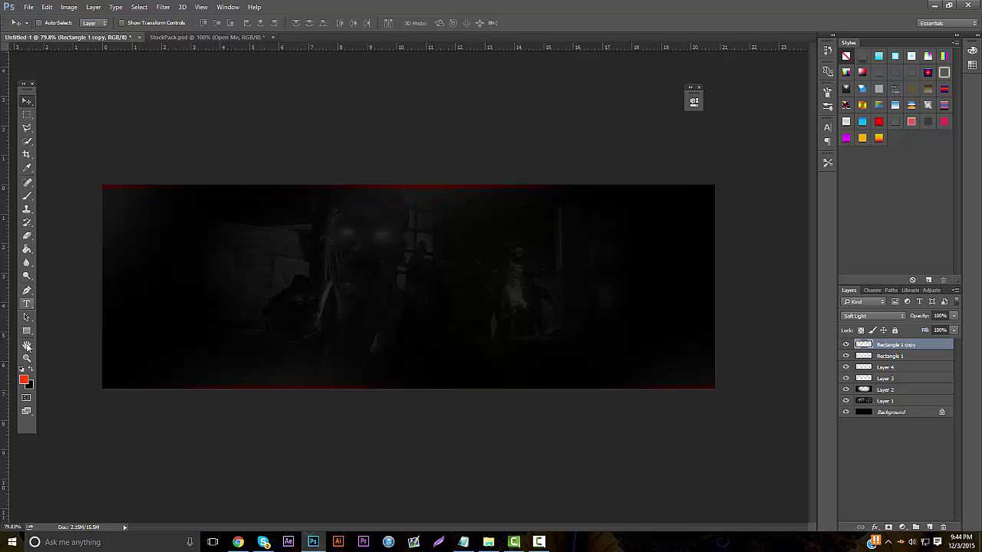
Step: Move the top strip upward and the bottom strip downward so only a thin red line remains along each canvas edge
left_click(27, 358)
left_click_drag(441, 132, 510, 141)
left_click(27, 100)
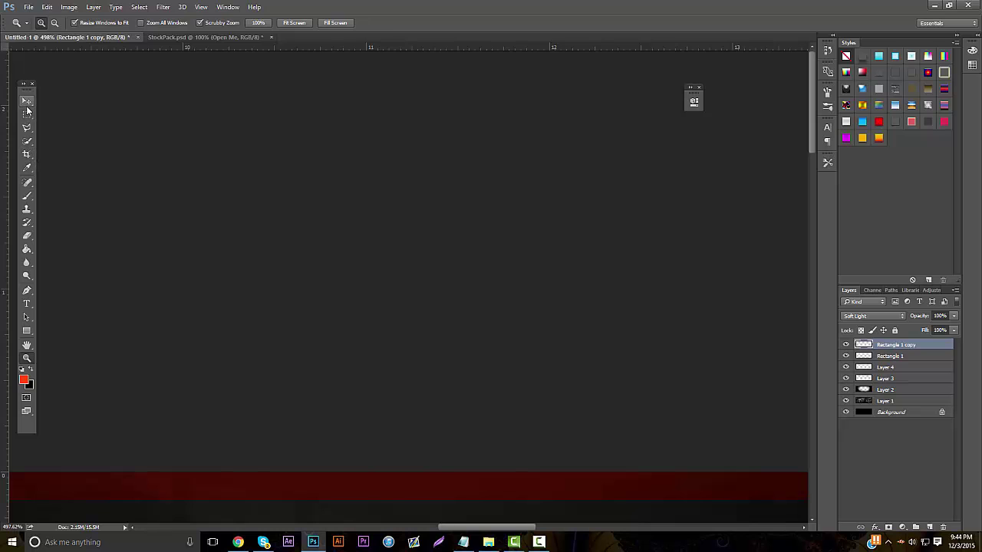
left_click_drag(371, 383, 373, 354)
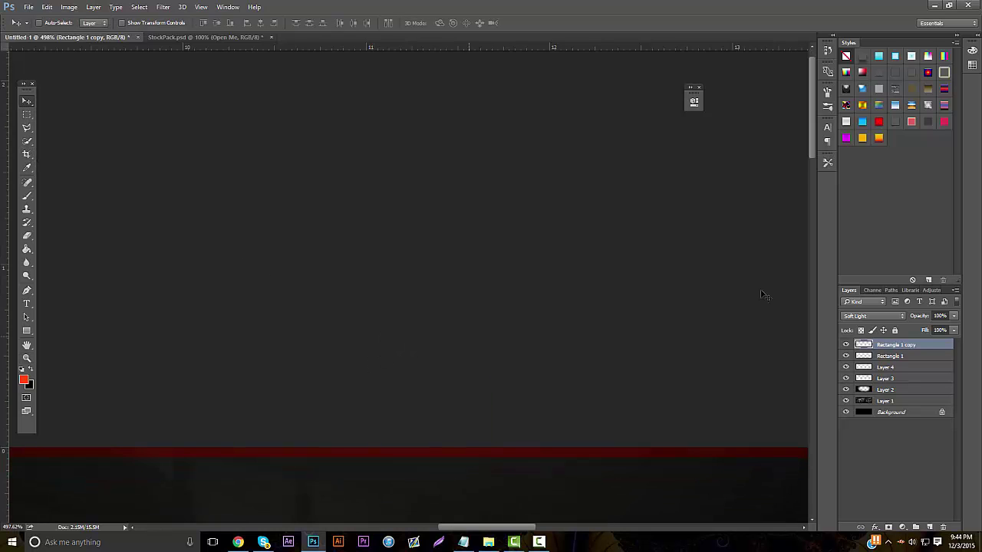
left_click_drag(807, 151, 790, 379)
scroll(790, 379, "down", 3)
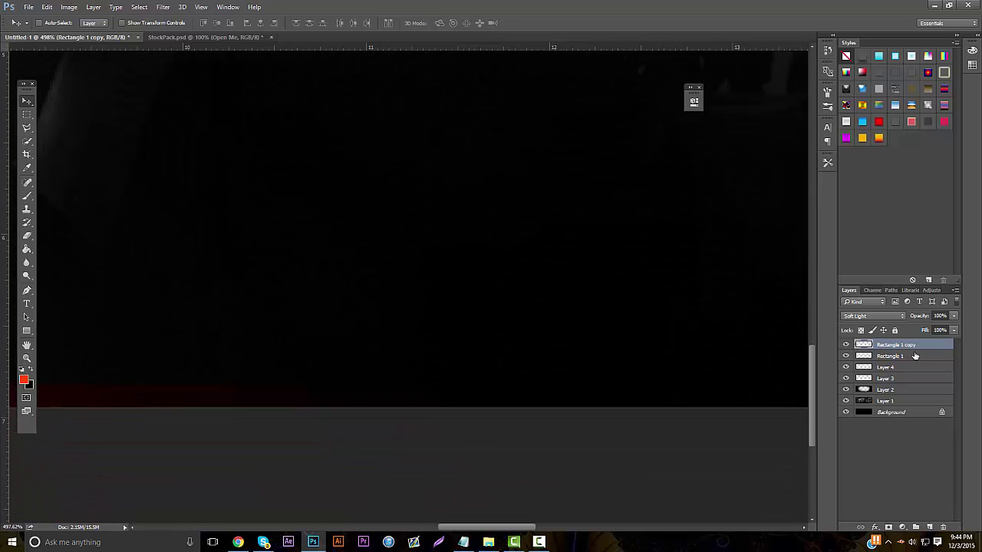
key("alt+bracketleft")
left_click_drag(600, 309, 600, 309)
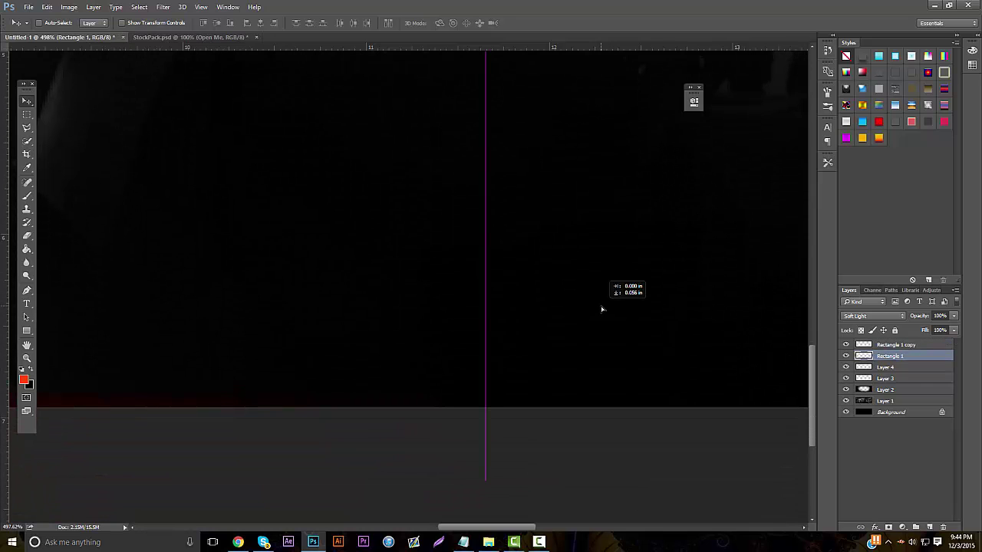
left_click(26, 359)
left_click_drag(320, 334, 27, 5)
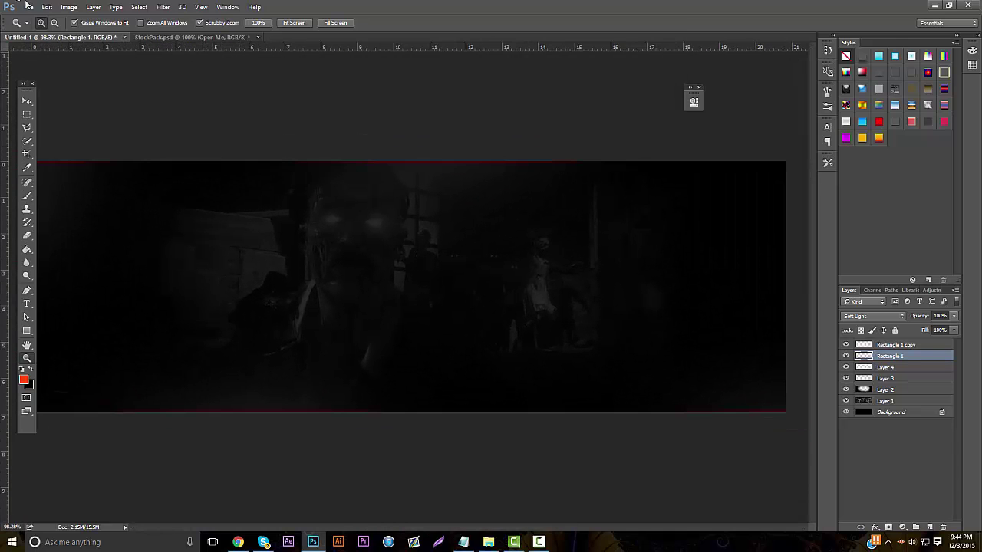
Step: Create a new 3407 × 1916 px document at 72 pixels/inch and fill its background with black
left_click(28, 7)
left_click(35, 16)
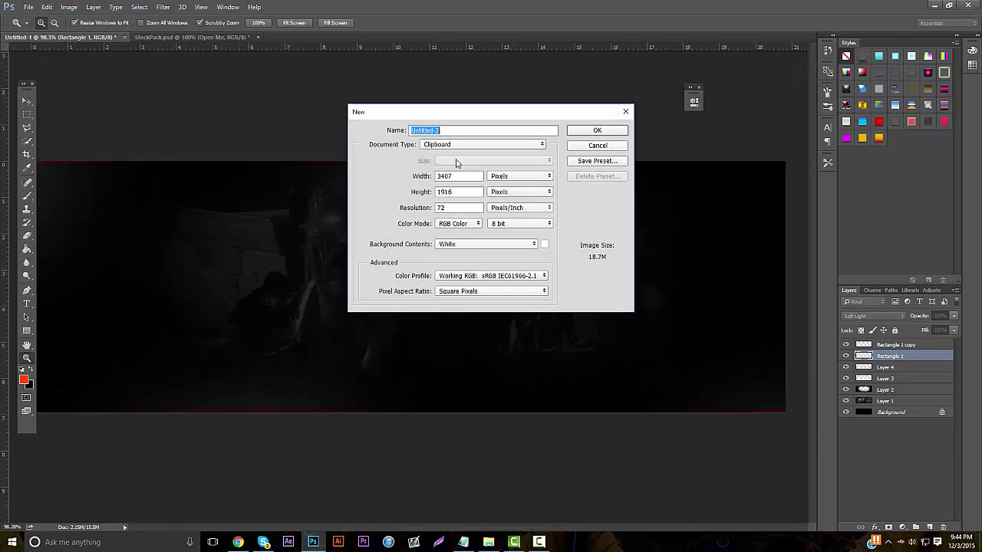
left_click(479, 176)
left_click(597, 130)
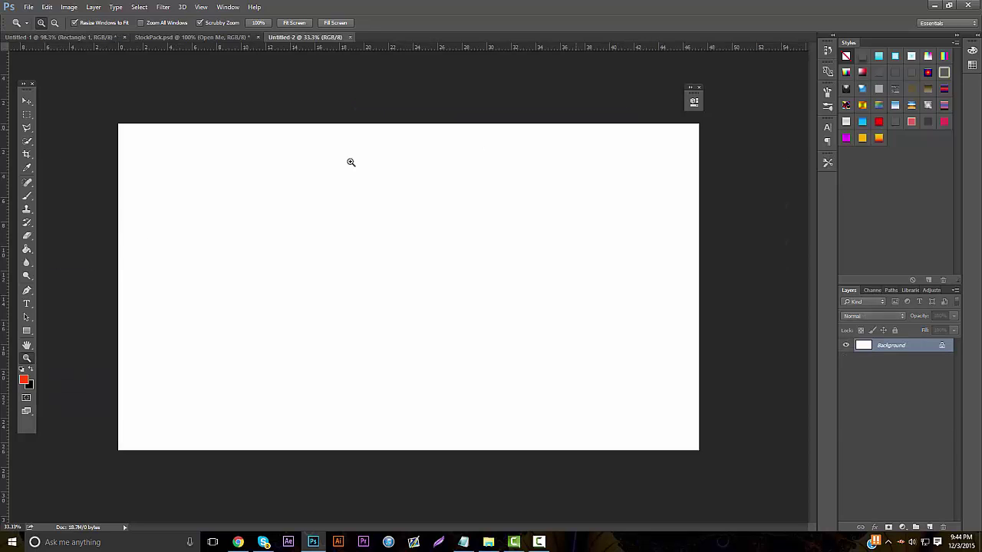
left_click(27, 250)
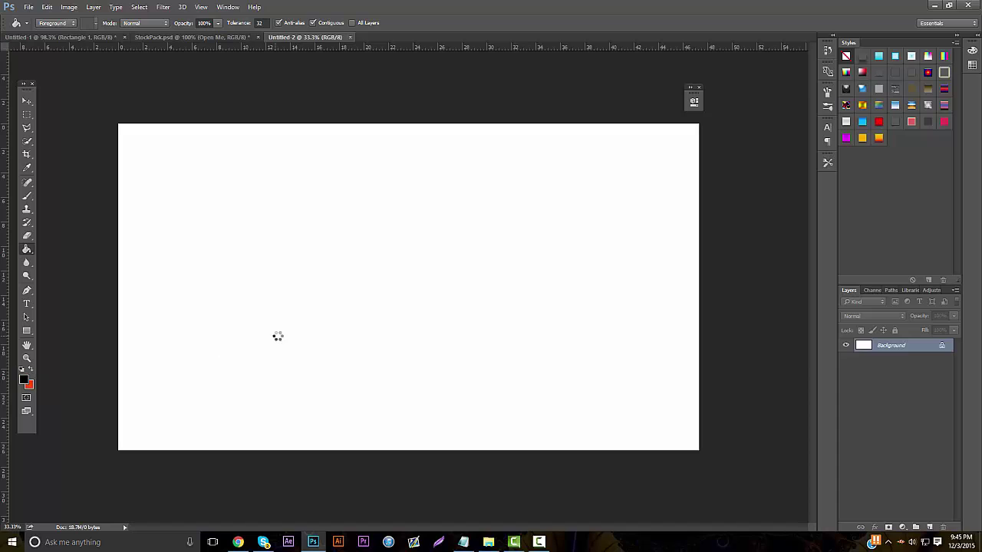
left_click(278, 336)
Step: On a new layer, draw a square about 414 × 414 px near the canvas center and reduce its fill to 0%
left_click(929, 527)
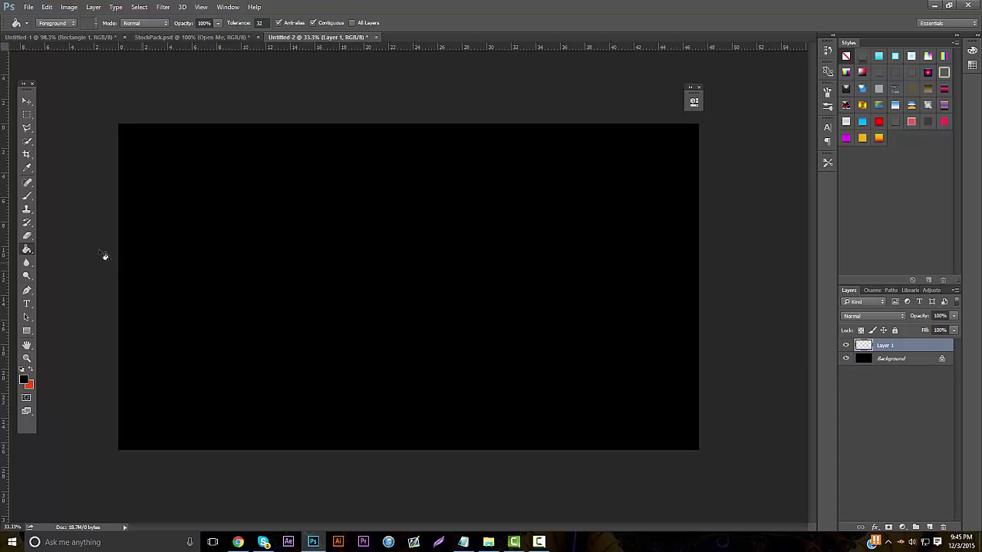
left_click(26, 330)
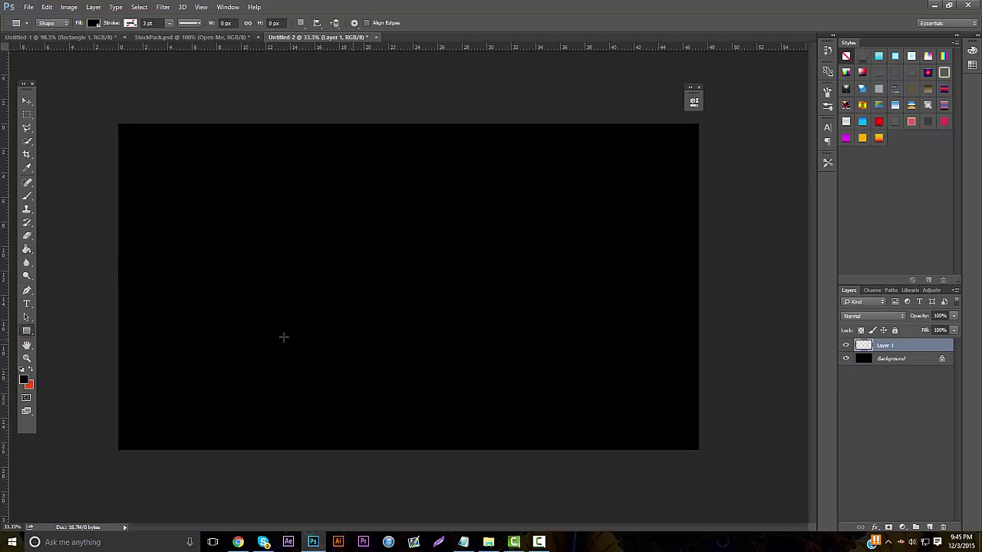
left_click_drag(375, 254, 446, 337)
left_click_drag(953, 333, 886, 345)
Step: Give the square a white 6 px stroke positioned Inside
right_click(885, 345)
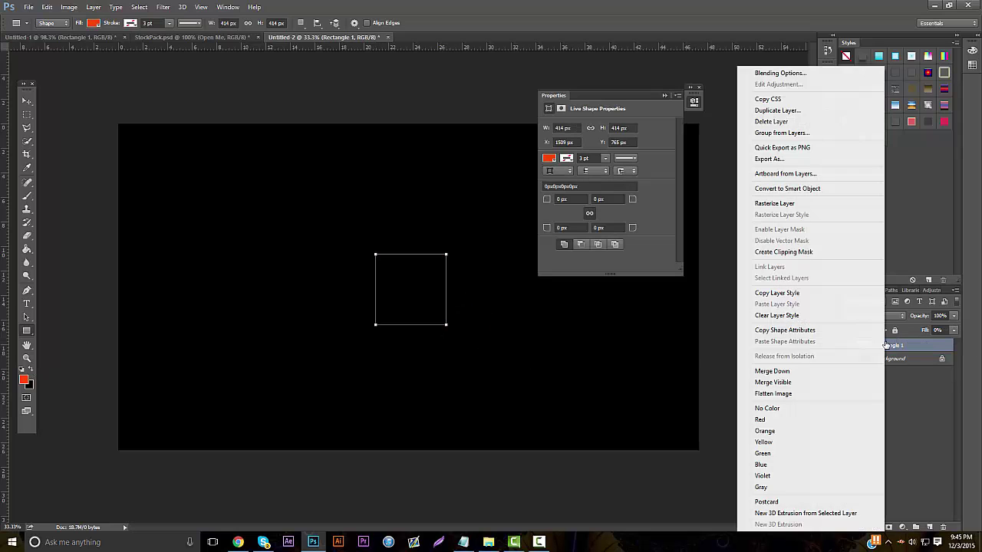
left_click(778, 73)
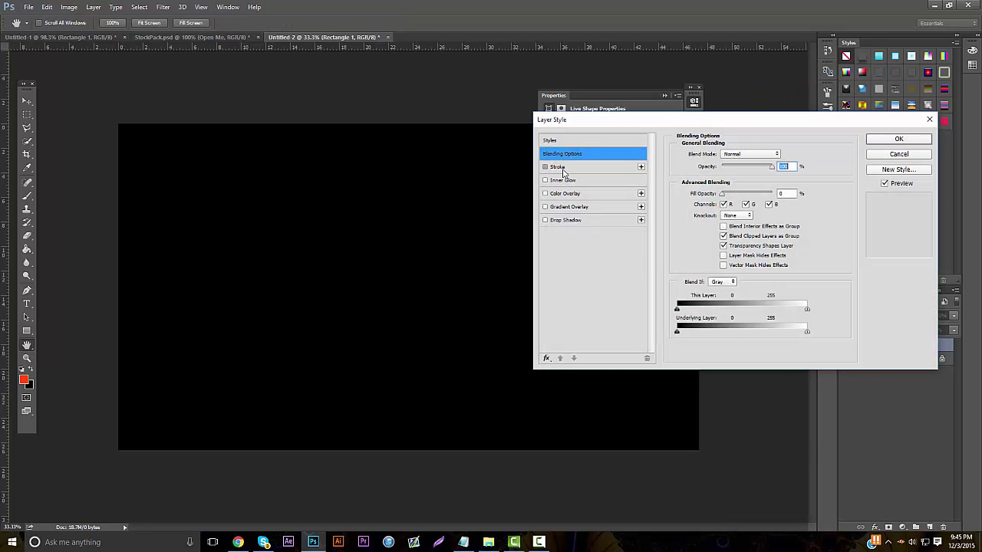
left_click(558, 167)
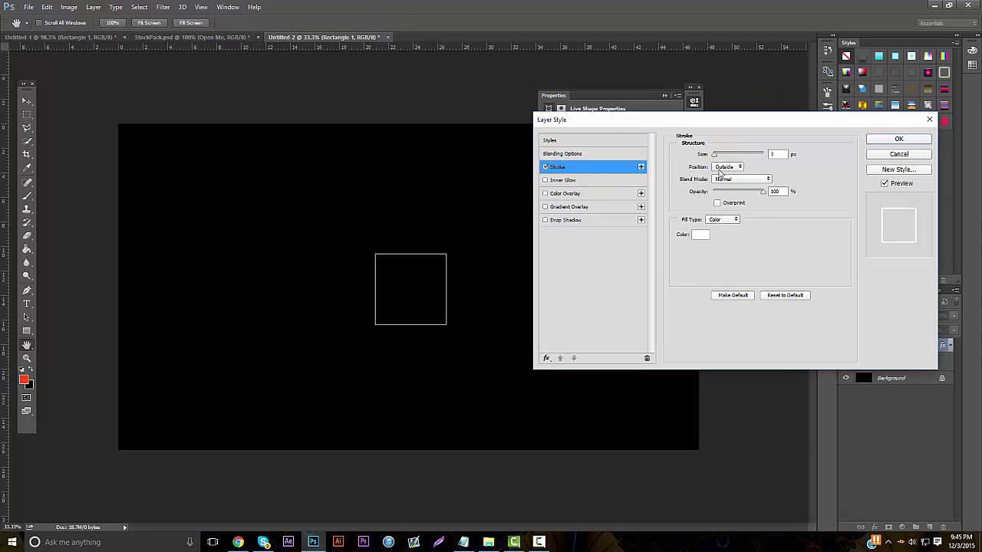
left_click(724, 168)
left_click(727, 178)
left_click_drag(717, 157, 716, 156)
left_click(898, 139)
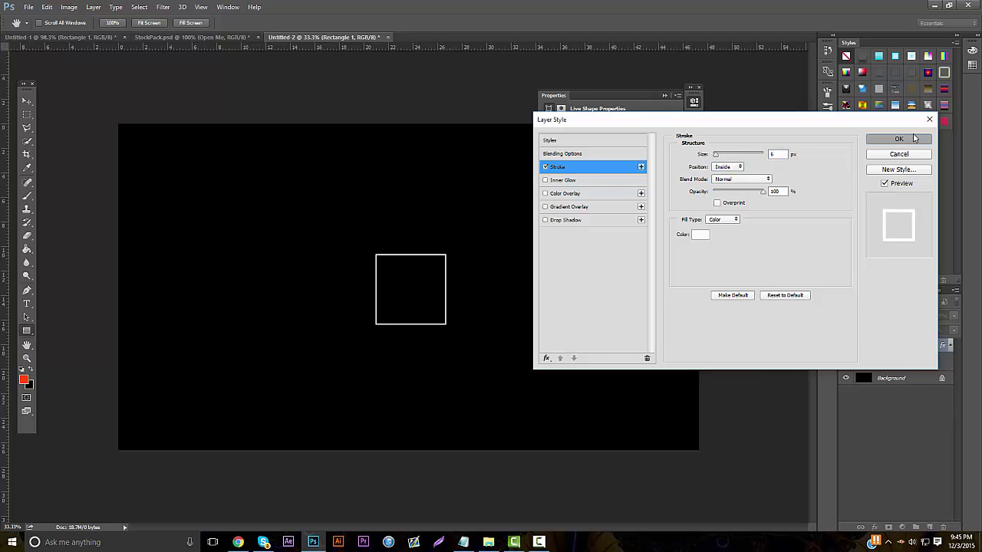
left_click(664, 95)
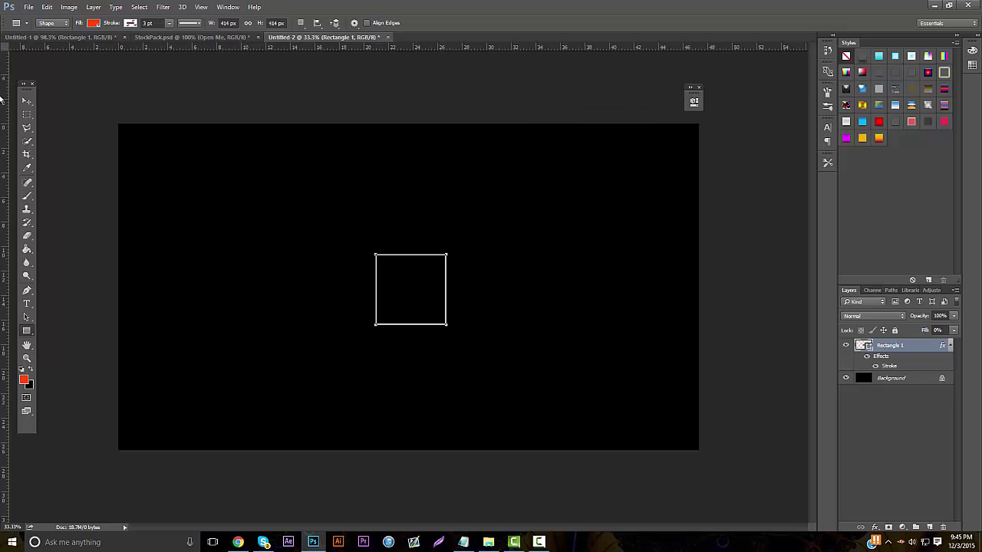
Step: Rotate the outlined square 45° into a diamond with Free Transform
left_click(26, 101)
key("ctrl")
key("ctrl+t")
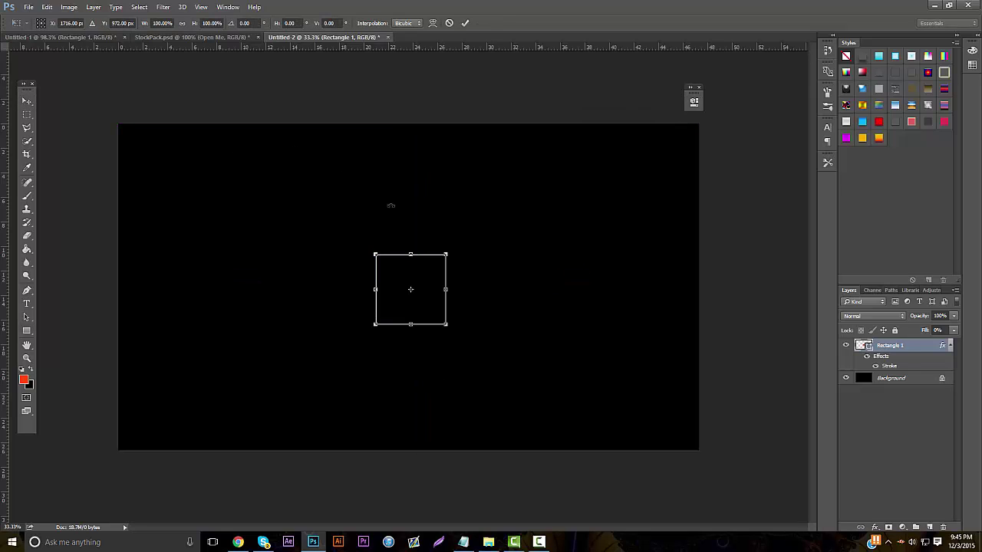
left_click_drag(423, 181, 501, 225)
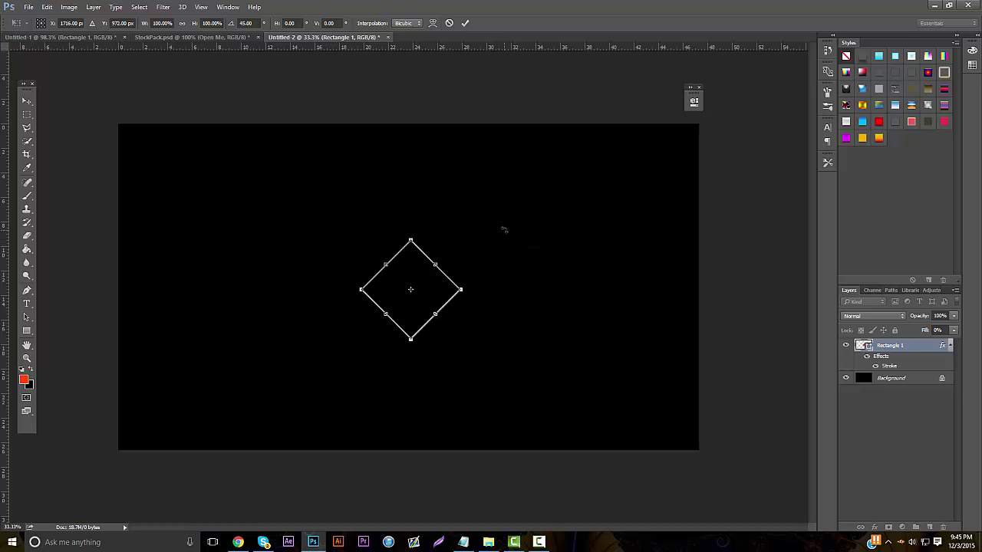
key("Return")
Step: Duplicate the diamond repeatedly and spread the copies below and beside the original and toward the canvas's upper-left and lower-right areas
key("ctrl")
key("ctrl+j")
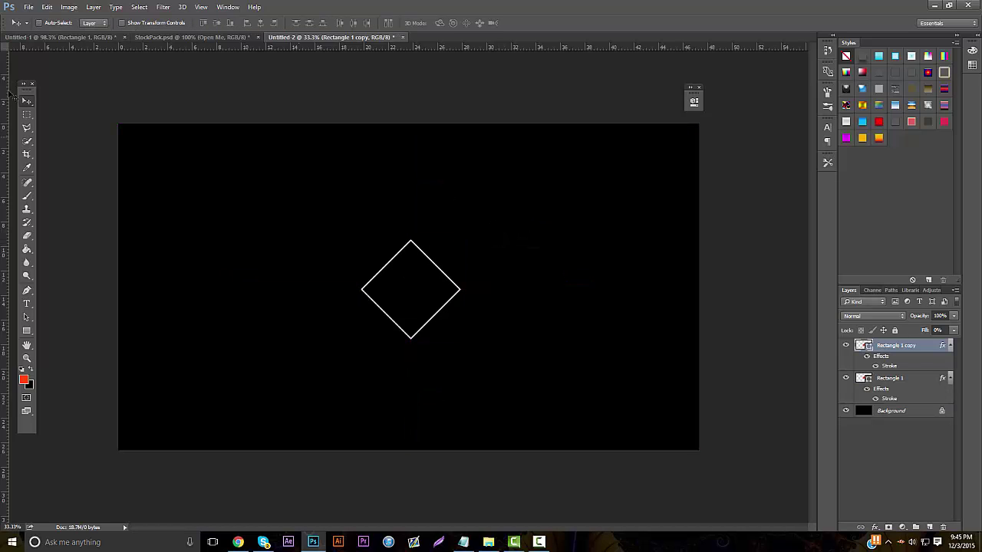
left_click_drag(356, 204, 361, 256)
key("ctrl")
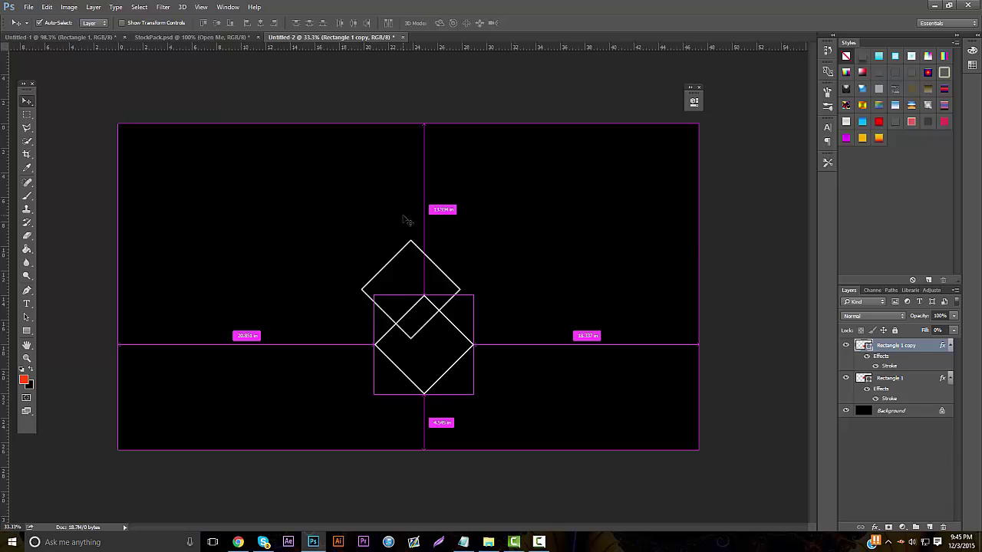
left_click_drag(434, 283, 292, 139)
key("ctrl")
key("ctrl+j")
left_click_drag(387, 218, 698, 406)
left_click_drag(581, 372, 470, 234)
Step: Duplicate the diamond, scale the copy to about 73.6%, and overlap it with the lower part of the upper-left diamond
key("ctrl+j")
key("ctrl+t")
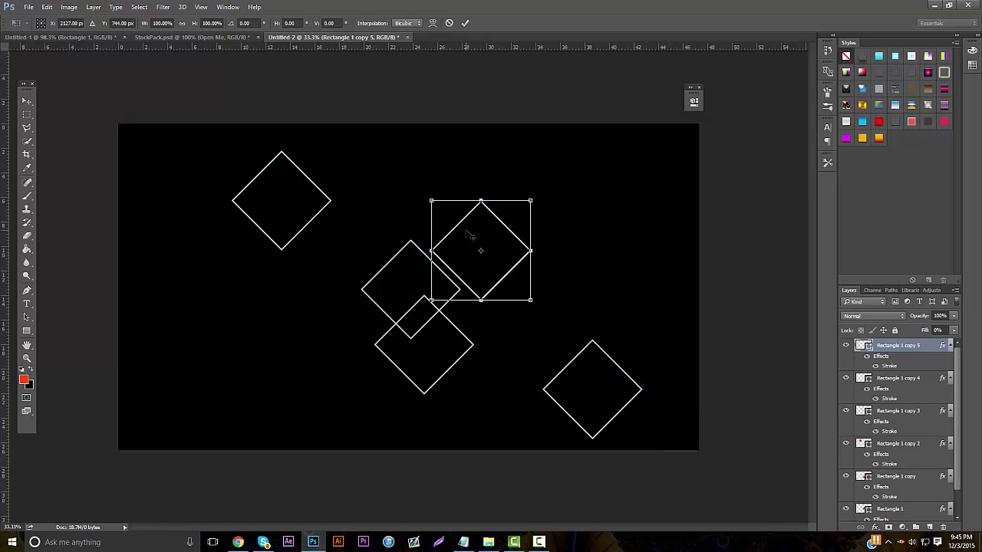
left_click_drag(533, 198, 510, 224)
left_click_drag(467, 263, 282, 244)
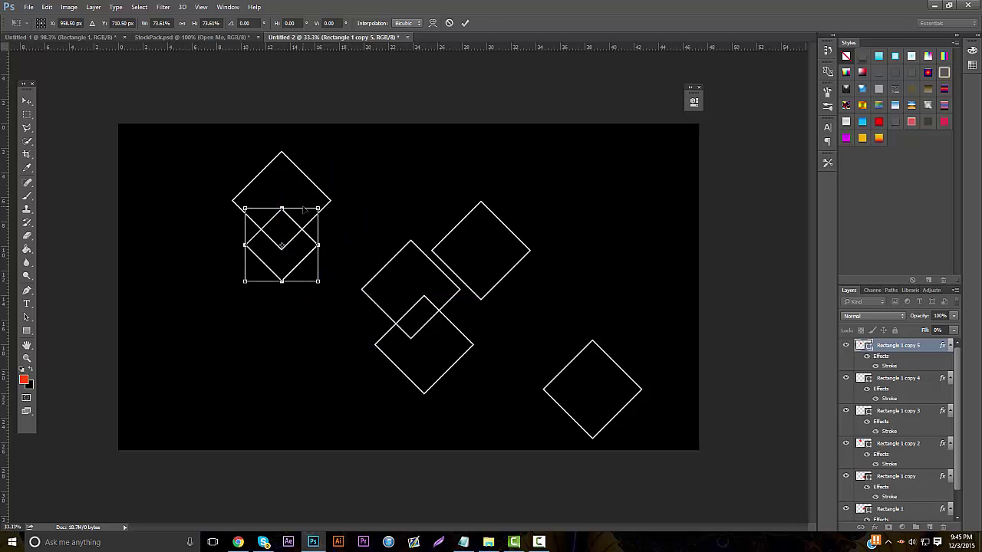
key("Return")
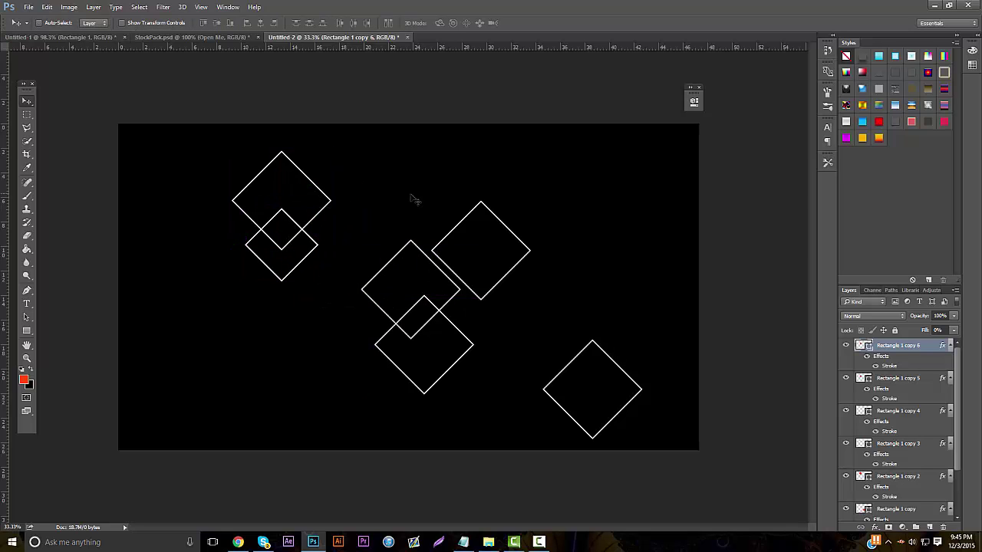
Step: Duplicate the smaller diamond and scatter the copies above the large diamonds and across the canvas's lower-left area
left_click_drag(313, 220, 237, 425)
key("ctrl")
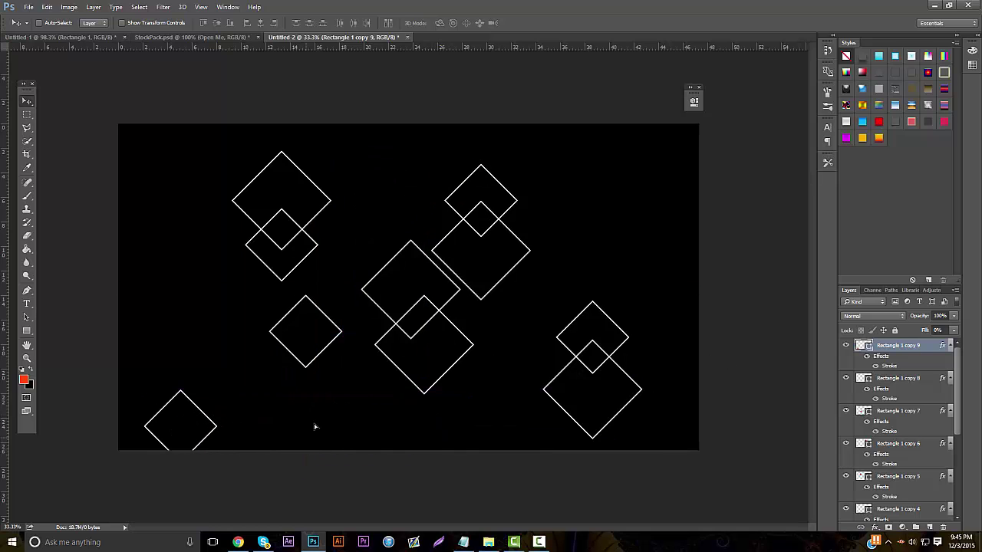
left_click_drag(315, 427, 334, 420)
scroll(956, 435, "down", 5)
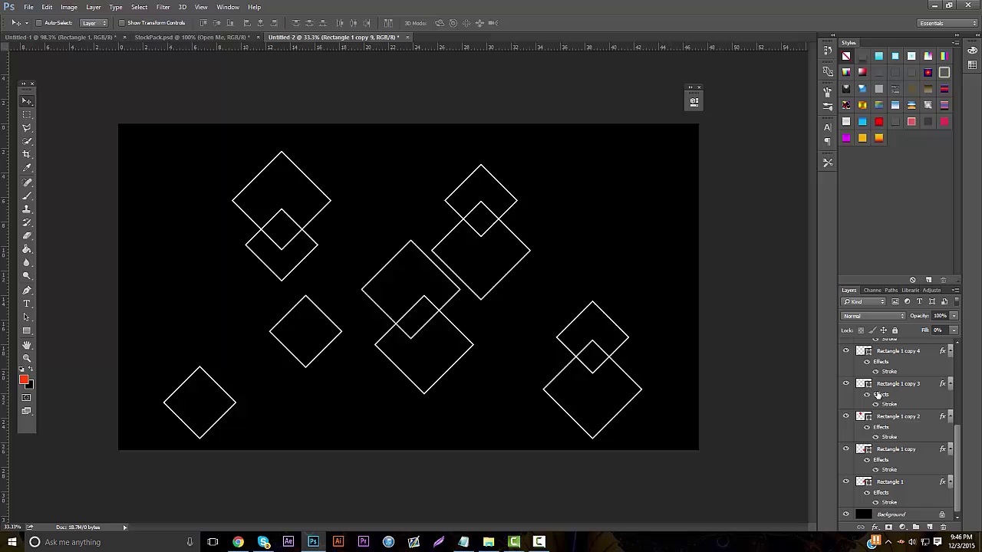
left_click(906, 499, "shift")
key("ctrl+e")
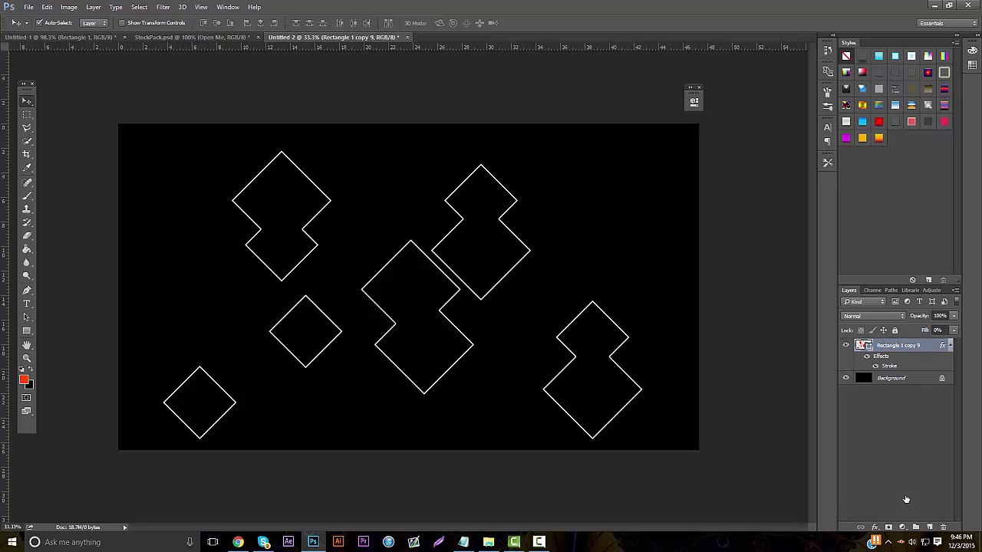
key("ctrl+z")
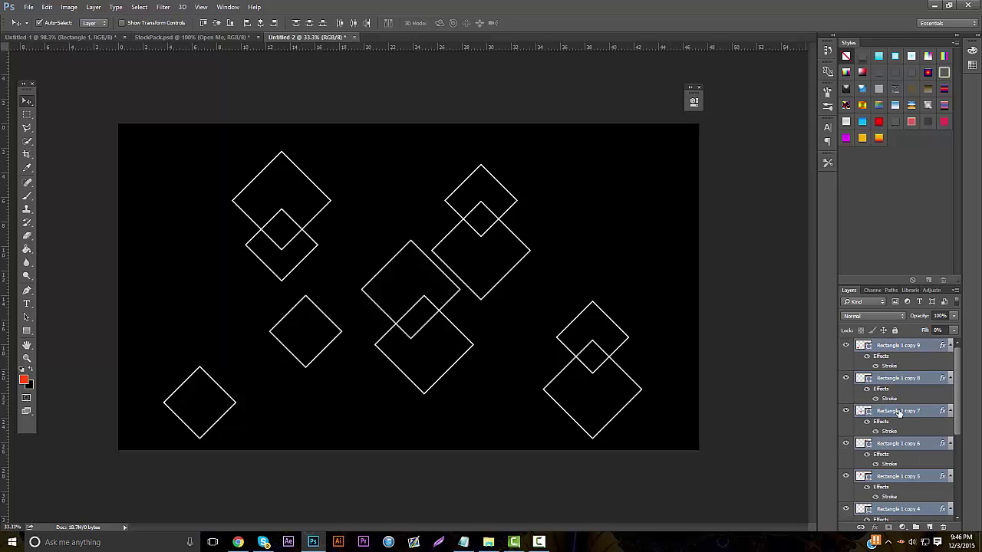
right_click(908, 389)
left_click(910, 377)
Step: Add an empty layer above the diamonds and merge it with all the diamond layers into one layer
left_click(915, 359)
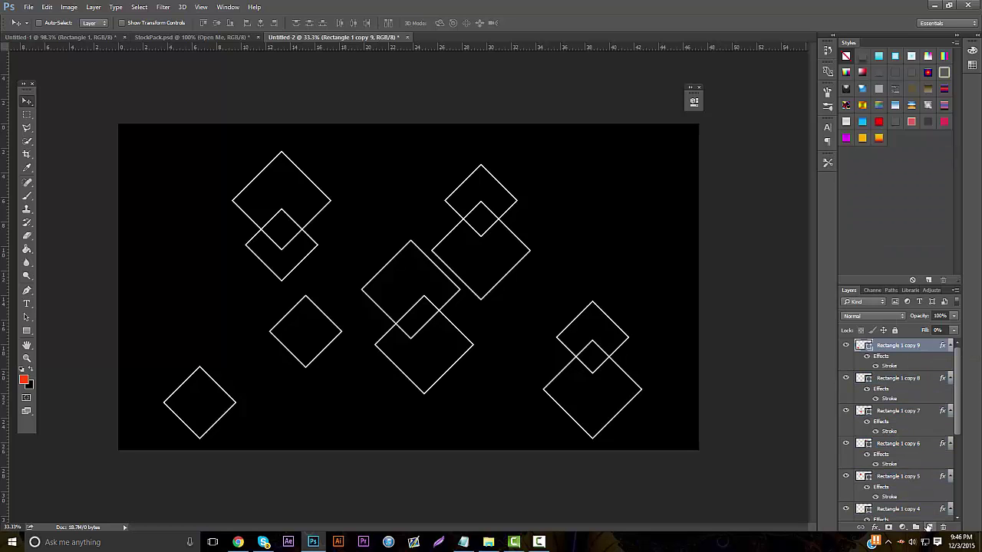
left_click(927, 528)
scroll(905, 406, "down", 5)
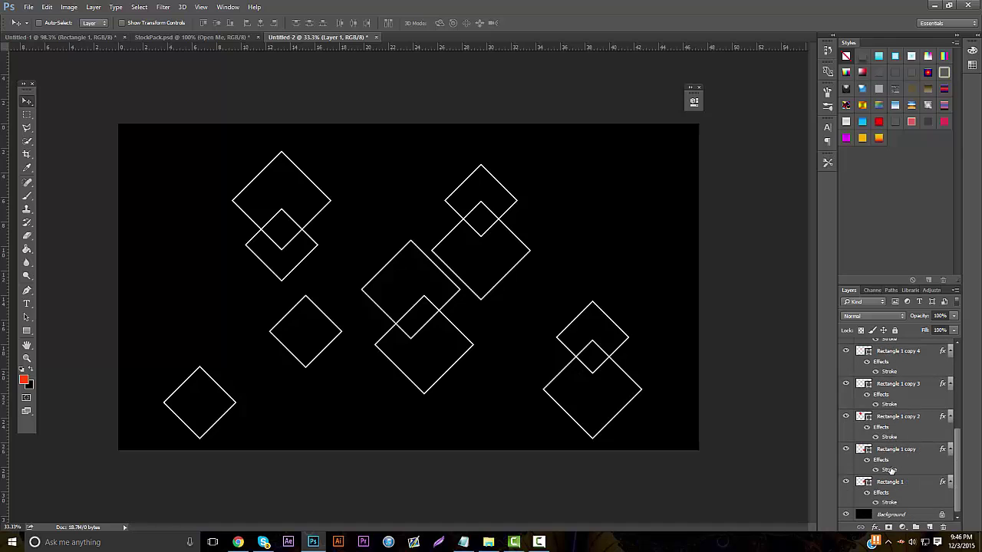
left_click(889, 482, "shift")
right_click(890, 482)
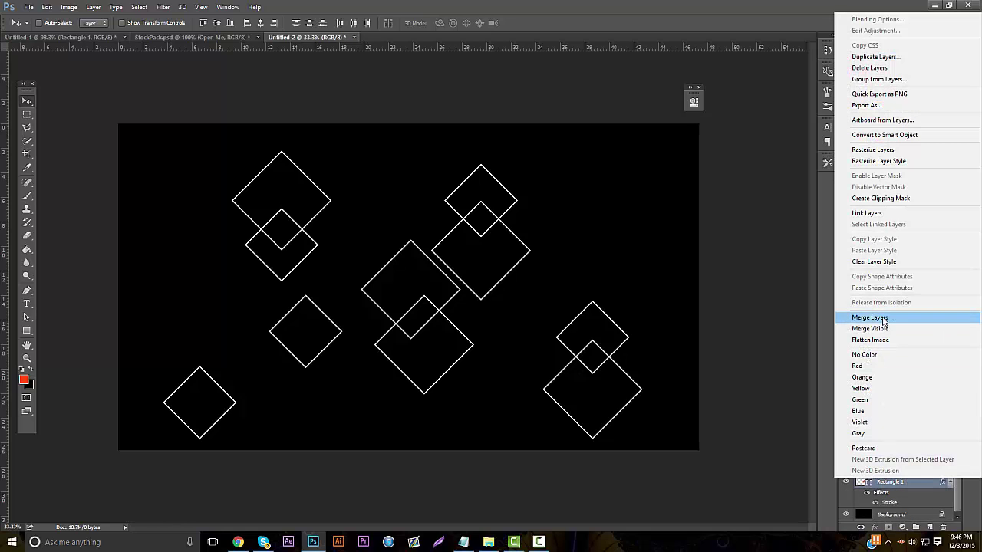
left_click(882, 315)
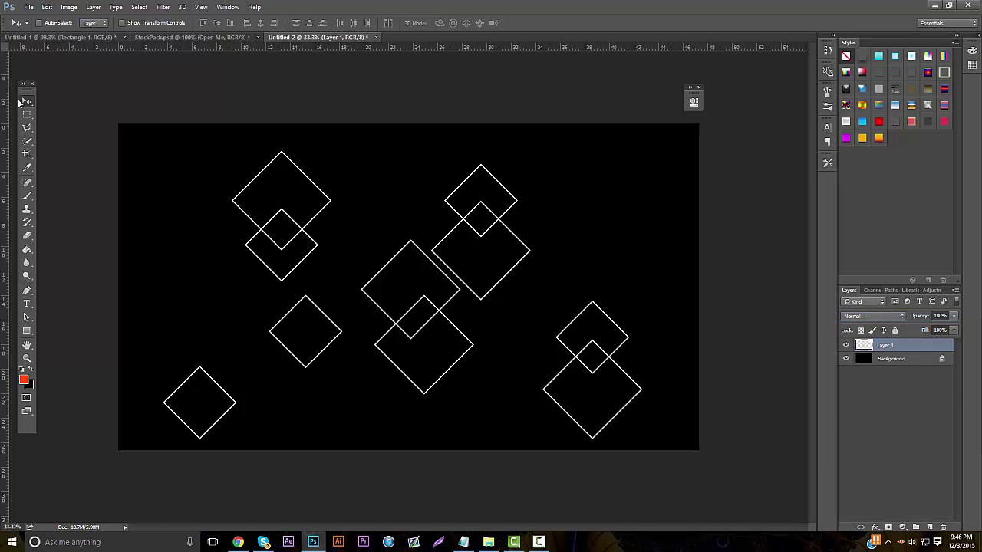
Step: Copy the merged diamond pattern into the Untitled-1 header, scale it down and place it over the header's left half
left_click_drag(166, 80, 37, 25)
key("ctrl+Tab")
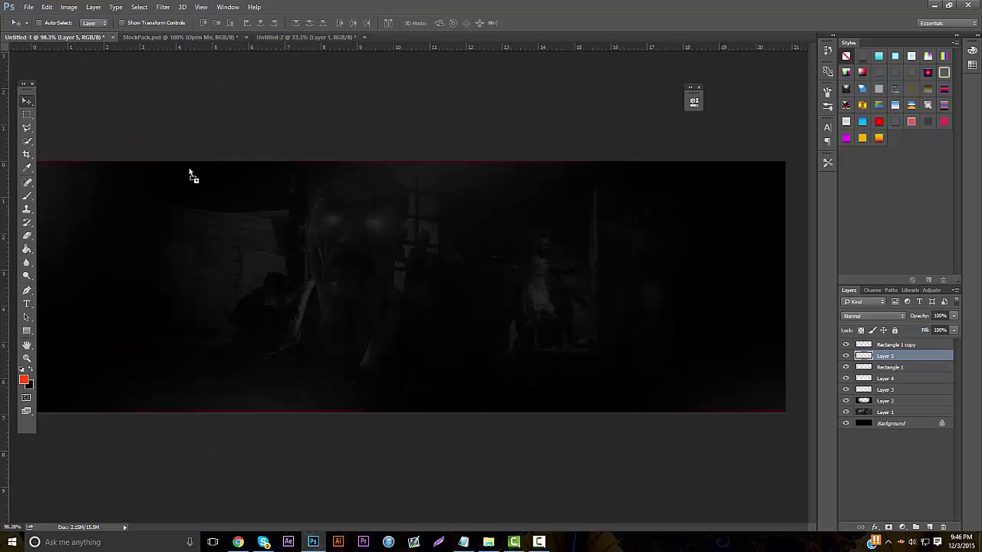
left_click_drag(189, 176, 279, 219)
left_click(27, 358)
left_click_drag(374, 300, 436, 265)
key("ctrl+t")
left_click_drag(281, 253, 570, 425)
left_click_drag(618, 450, 276, 192)
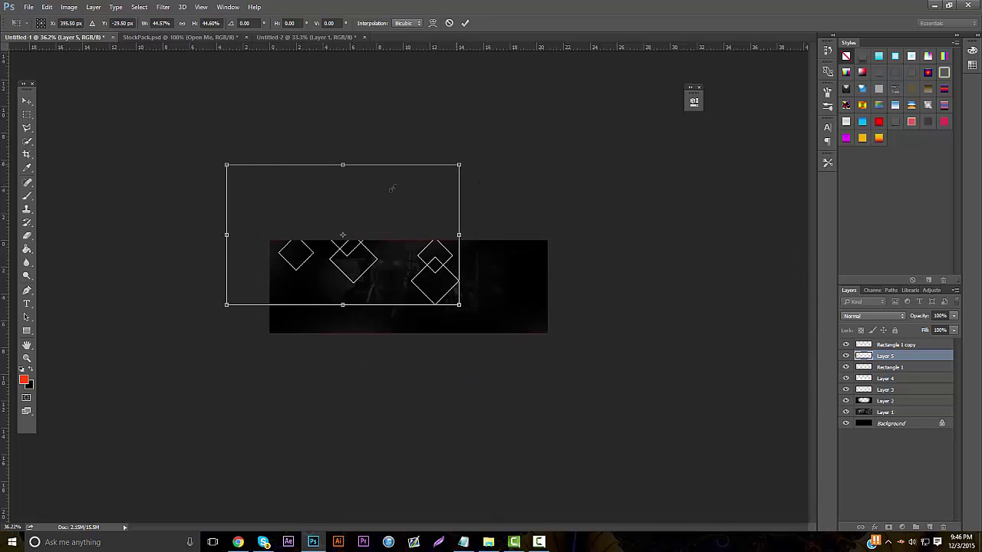
left_click_drag(459, 164, 519, 258)
key("Return")
Step: Set the diamond pattern layer to Soft Light blending at 39% opacity
left_click(861, 317)
left_click(865, 422)
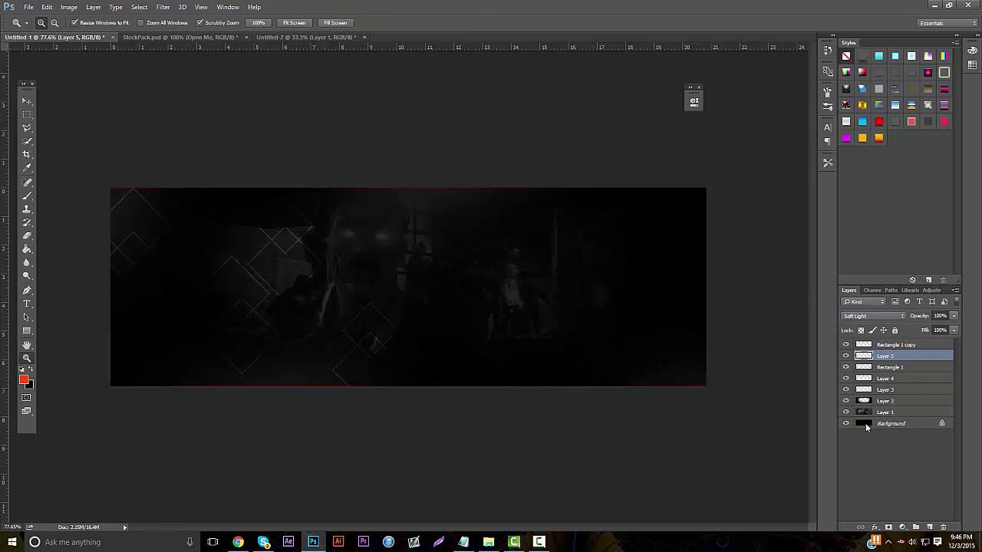
left_click(953, 316)
left_click_drag(927, 329, 919, 329)
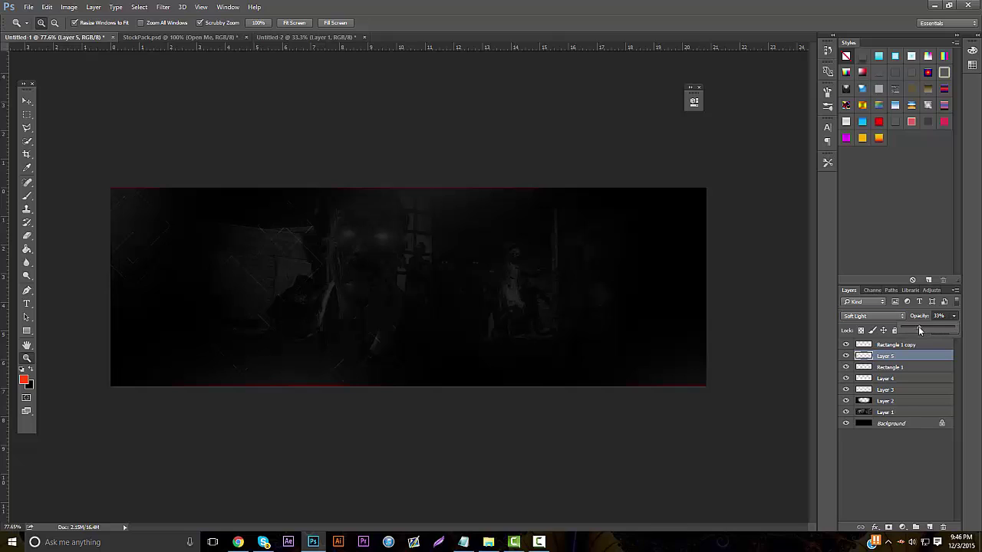
Step: Fade parts of the diamond pattern with a soft eraser brush at 0% hardness
left_click(27, 236)
left_click(47, 25)
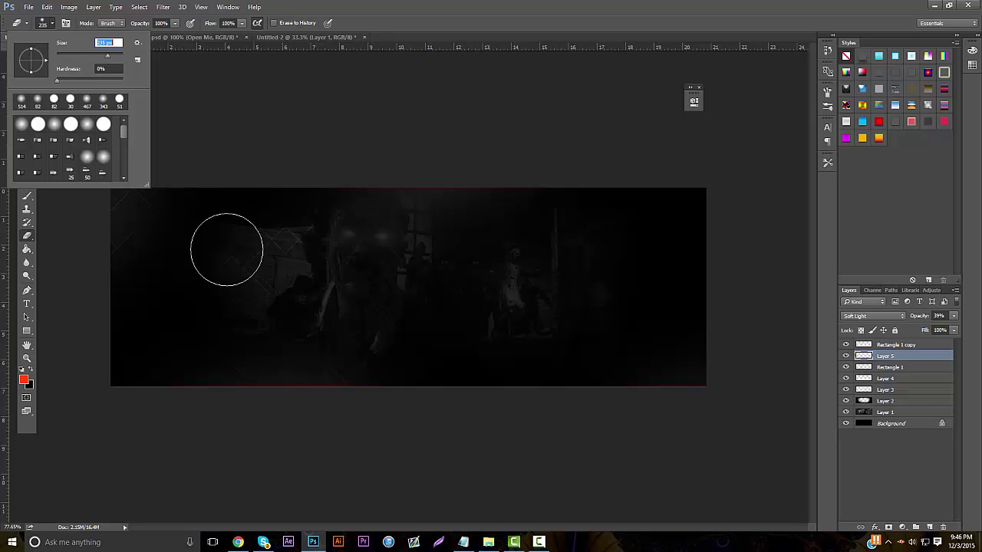
key("Return")
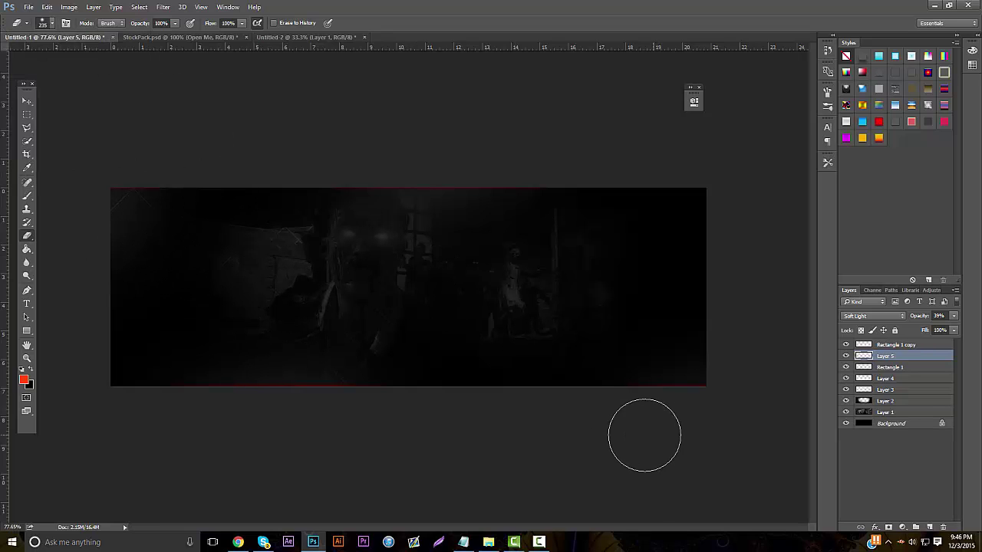
Step: Duplicate the diamond pattern layer, shift the copy toward the header's right half, and set its opacity to 65%
key("ctrl+j")
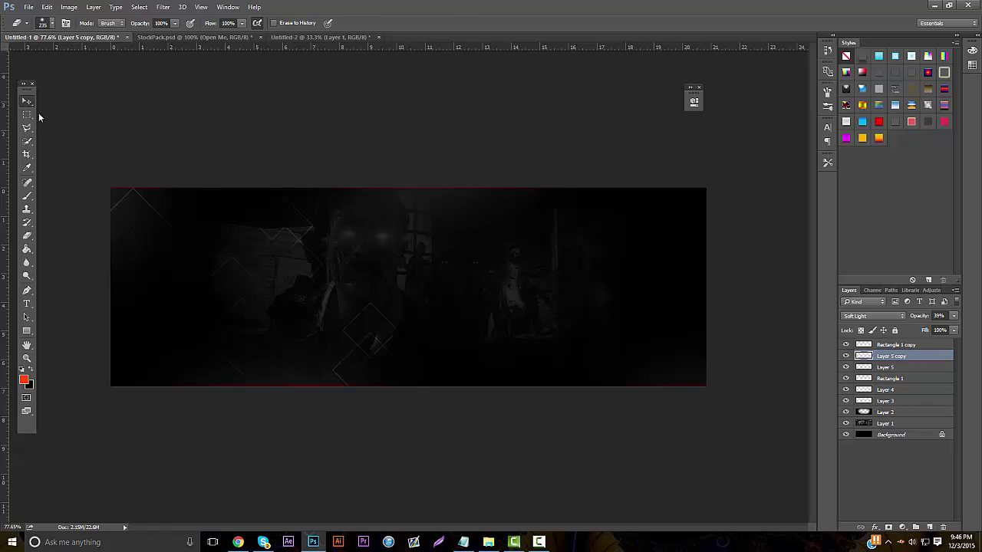
key("v")
mouse_move(460, 214)
left_mouse_down()
mouse_move(480, 199)
mouse_move(637, 243)
mouse_move(624, 254)
mouse_move(618, 191)
left_mouse_up()
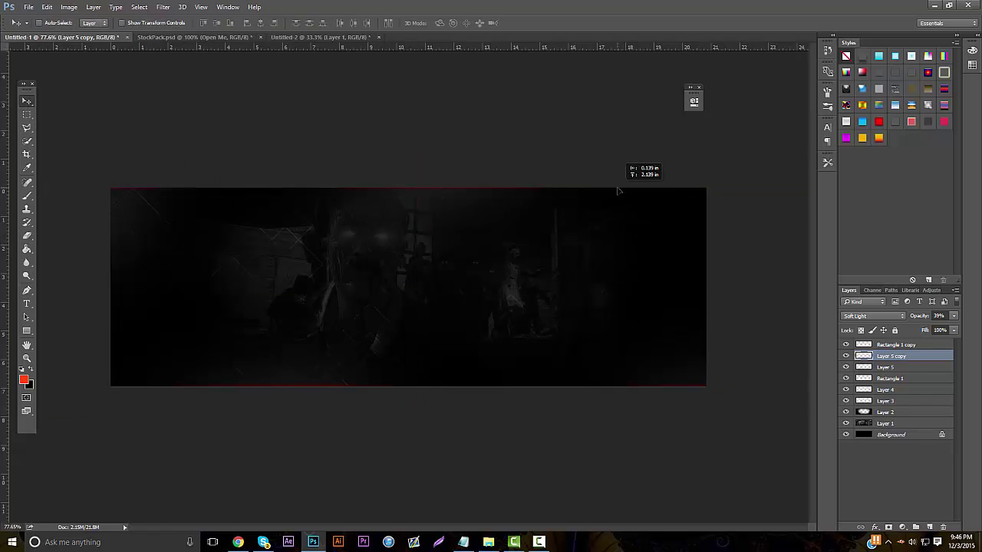
left_click(954, 330)
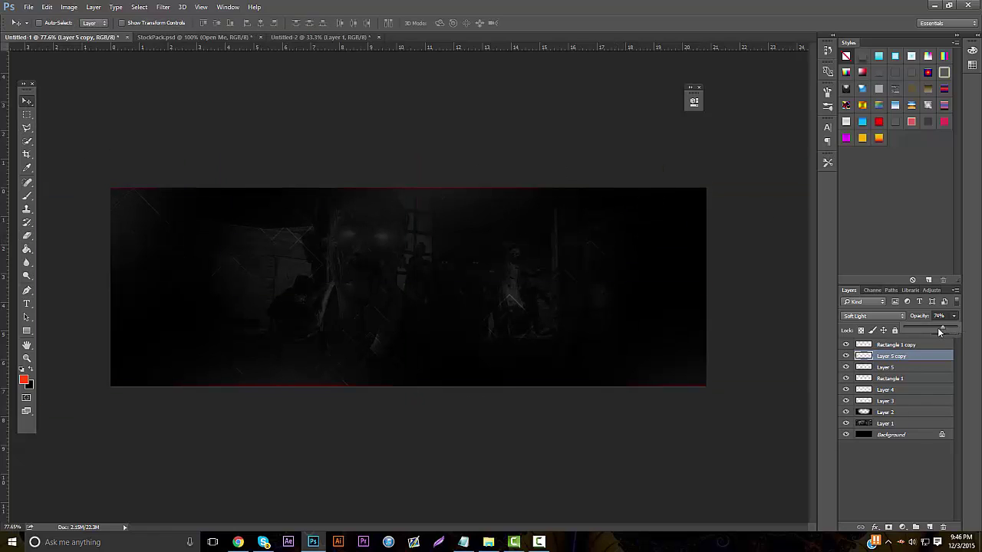
Step: Lower the opacity of the zombie background image on Layer 1 to 12%
left_click(25, 358)
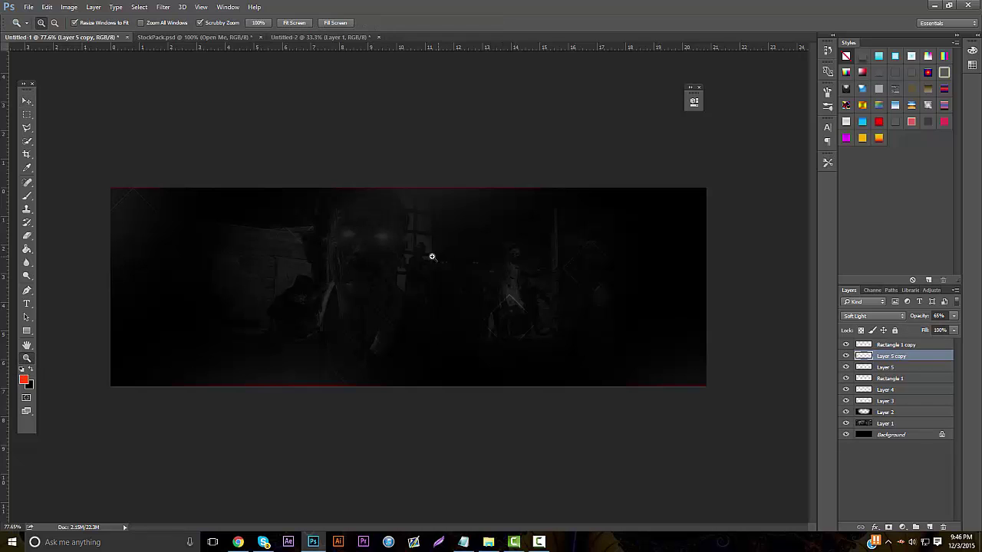
mouse_move(432, 257)
left_mouse_down()
mouse_move(417, 256)
mouse_move(425, 252)
left_mouse_up()
left_click_drag(751, 314, 767, 315)
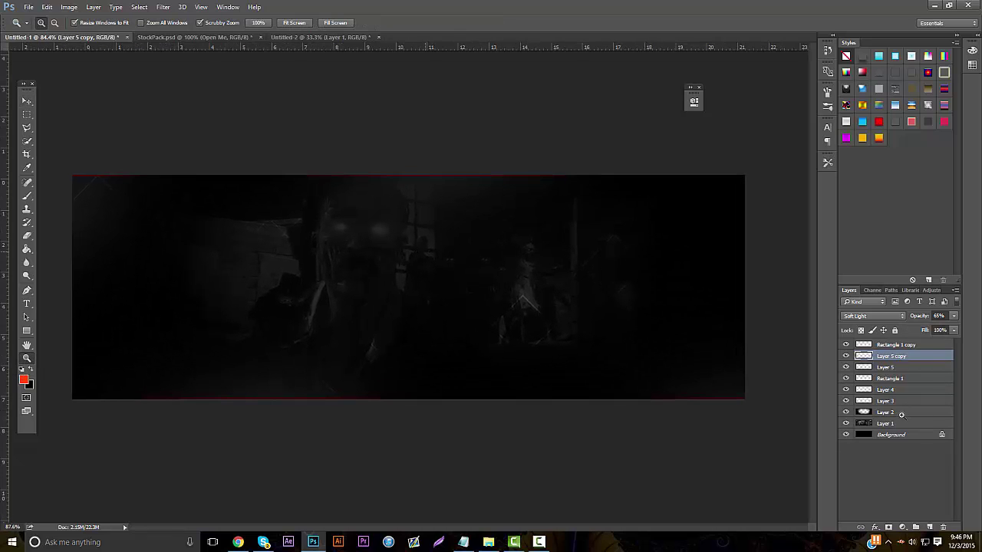
left_click(886, 424)
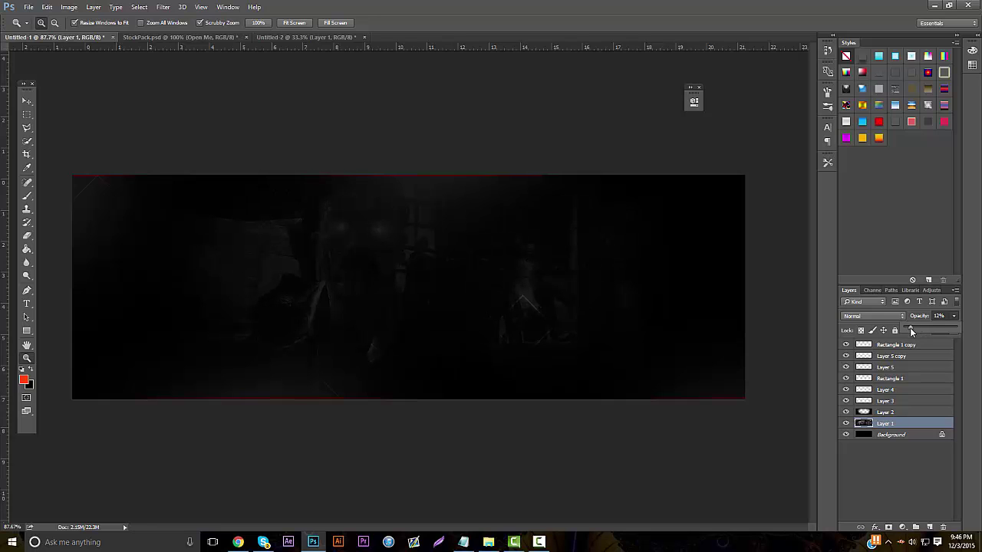
Step: Switch to Chrome to examine the Behance reference header, and return to Photoshop's StockPack.psd document
left_click(239, 542)
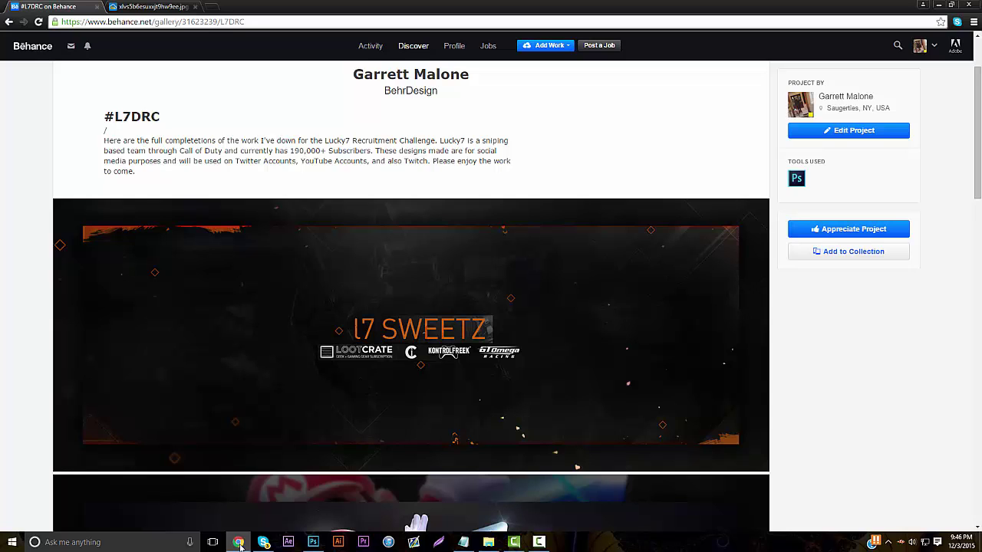
left_click(238, 542)
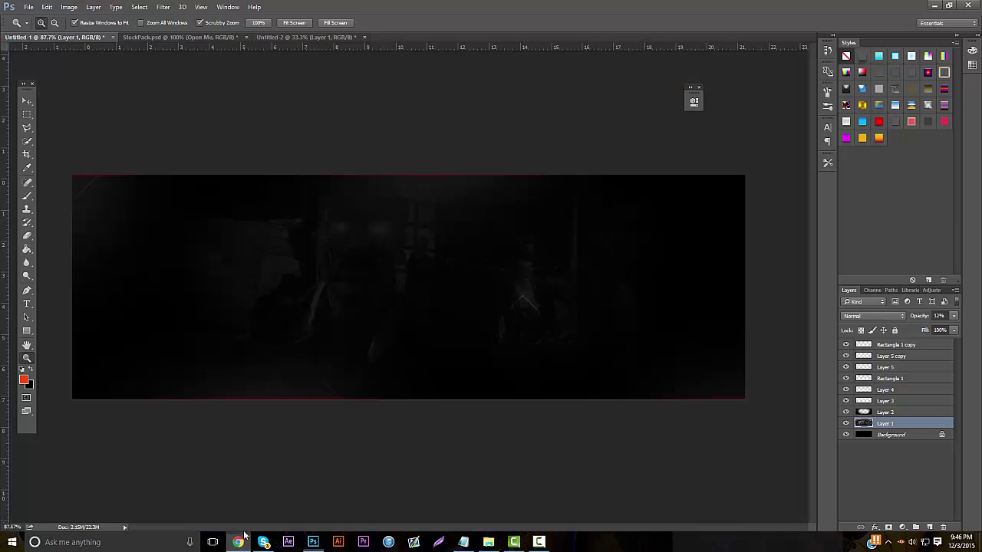
left_click(277, 38)
left_click(199, 38)
Step: Show the Orange Sparks texture in the stock pack and copy it into the Untitled-1 header just above Layer 1
key("v")
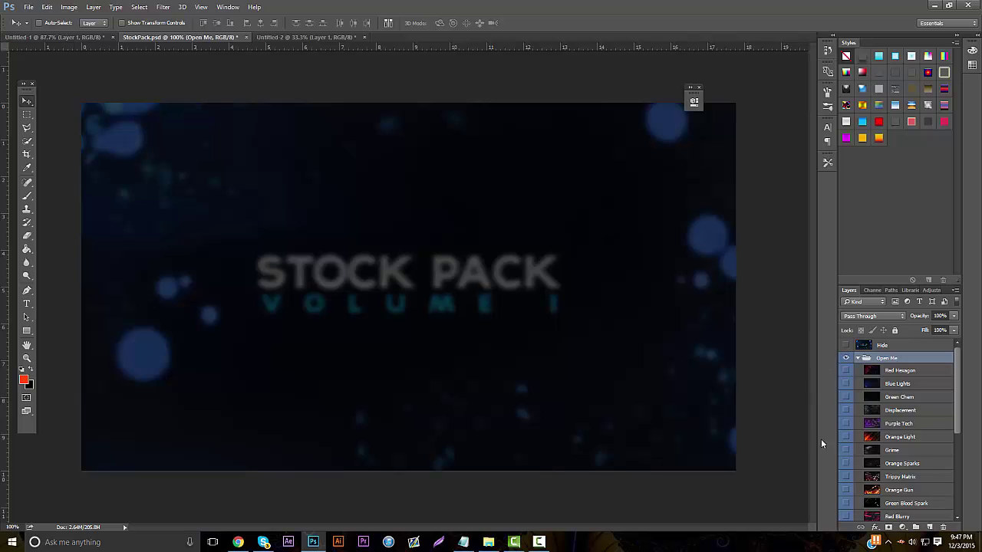
scroll(843, 453, "down", 2)
scroll(846, 469, "up", 2)
scroll(846, 469, "down", 1)
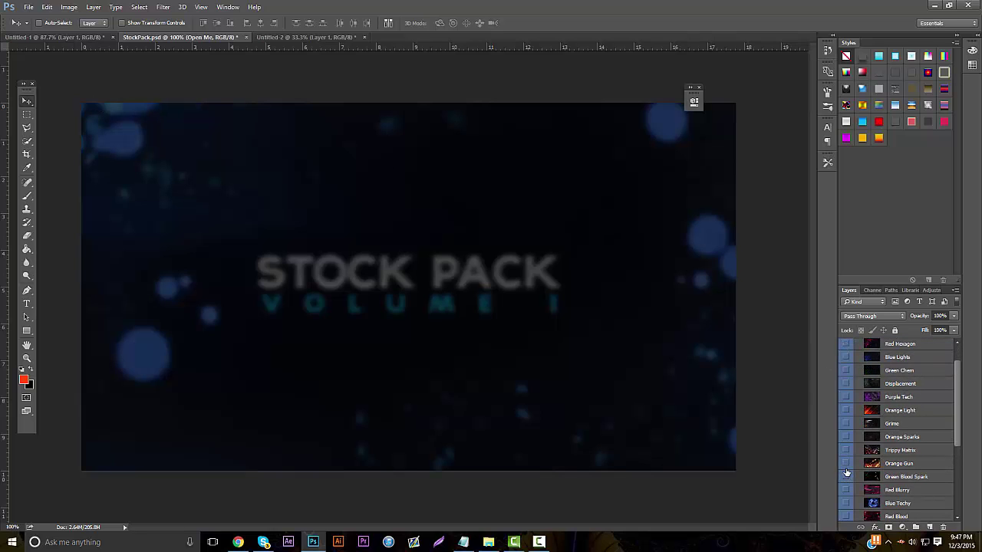
scroll(846, 467, "down", 1)
left_click(846, 424)
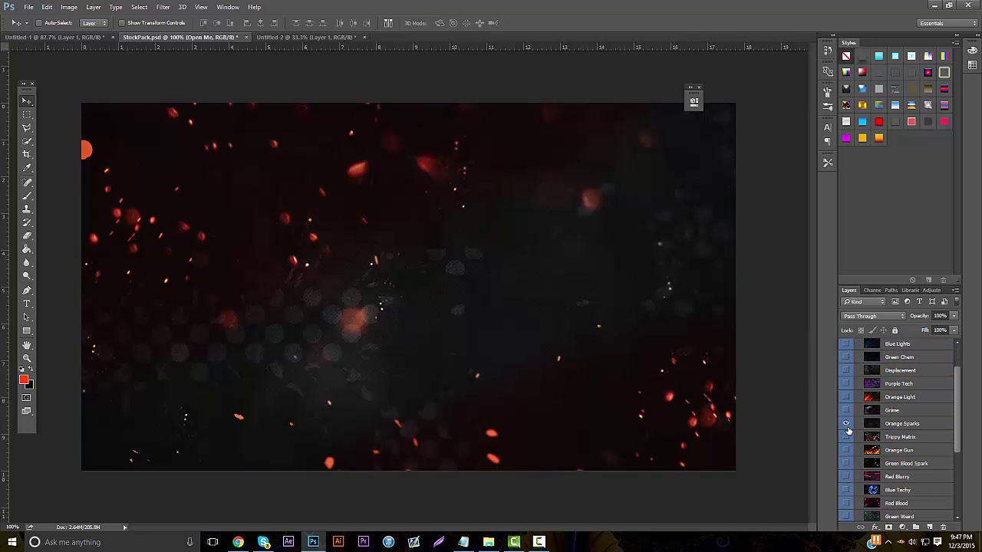
left_click(909, 426)
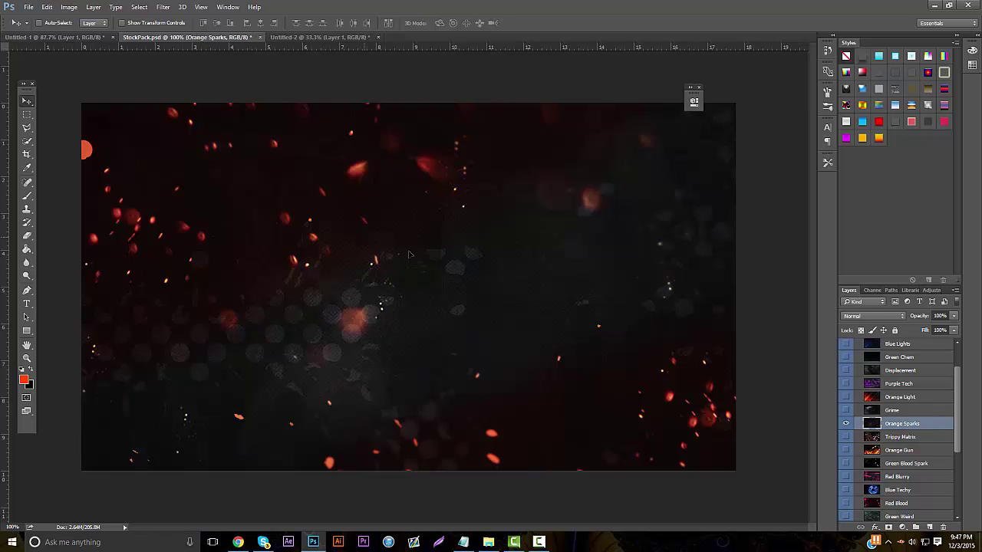
mouse_move(409, 254)
left_mouse_down()
mouse_move(245, 99)
mouse_move(268, 109)
mouse_move(295, 44)
mouse_move(322, 37)
mouse_move(57, 37)
mouse_move(307, 230)
mouse_move(449, 299)
mouse_move(588, 453)
mouse_move(401, 357)
mouse_move(164, 187)
mouse_move(351, 217)
mouse_move(414, 257)
left_mouse_up()
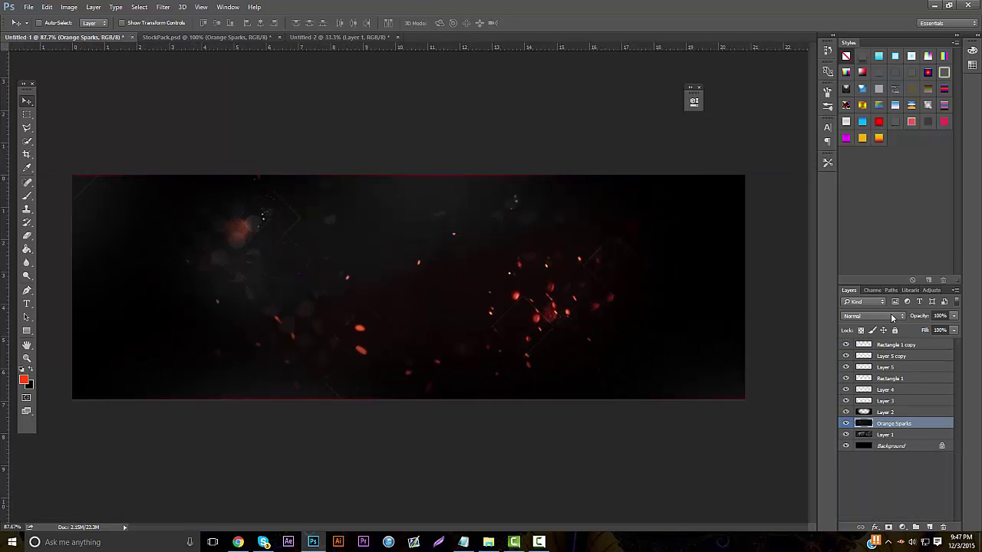
Step: Try a different blend mode on the Orange Sparks layer and move the texture slightly down and right
left_click(891, 317)
left_click(882, 381)
left_click_drag(614, 268, 625, 285)
Step: Compare several blend modes on the Orange Sparks layer, including Soft Light, Color Dodge and Linear Dodge (Add), and settle on Screen
left_click(874, 316)
left_click(868, 426)
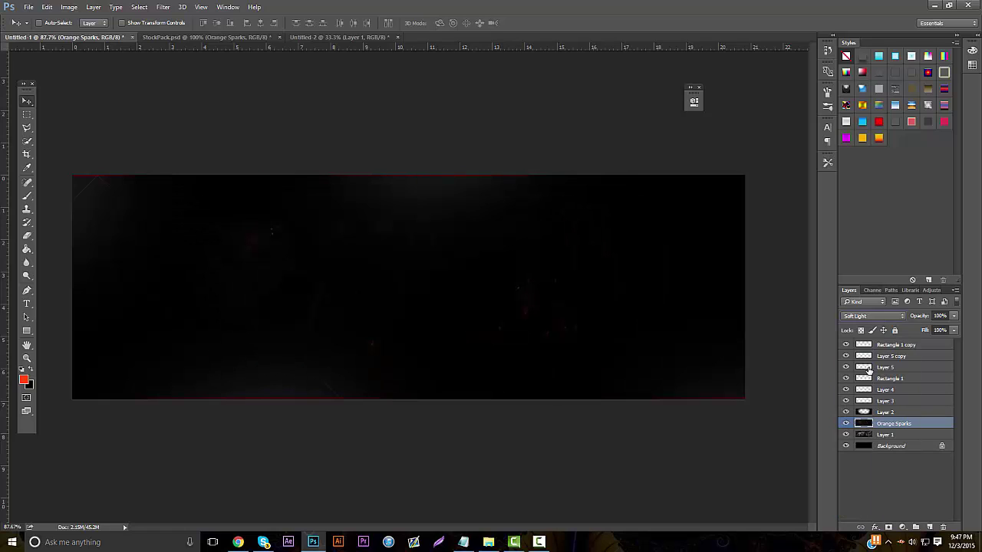
left_click(872, 315)
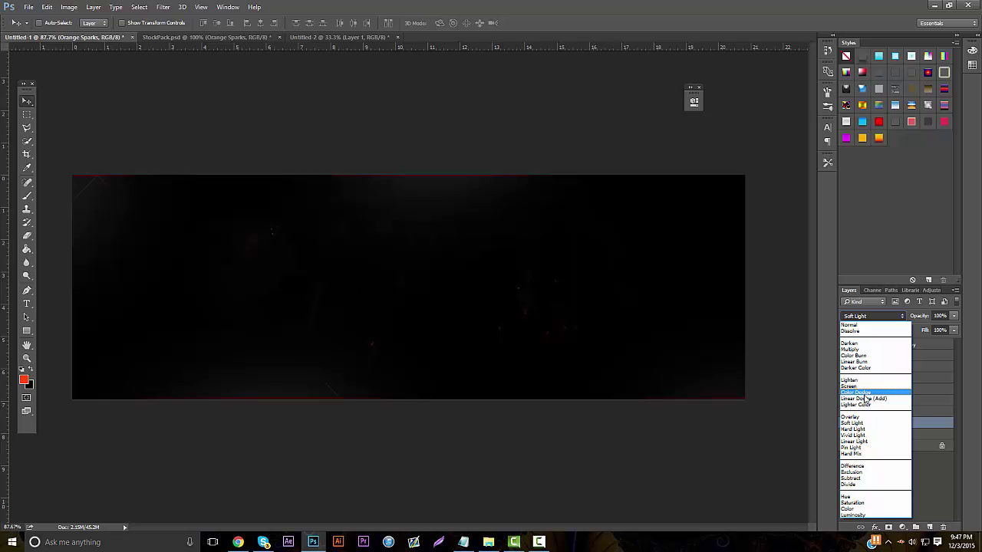
left_click(865, 392)
left_click(873, 317)
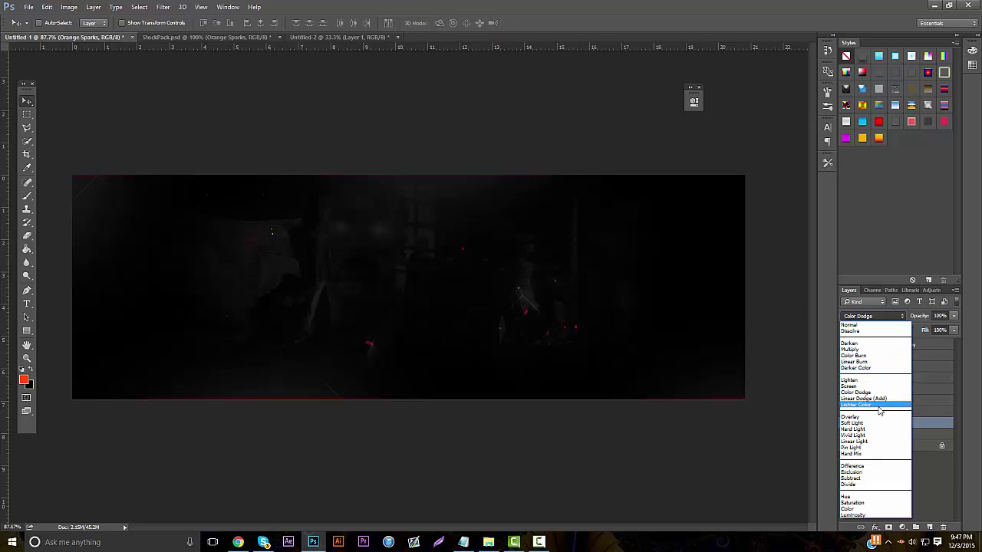
left_click(879, 405)
left_click(874, 316)
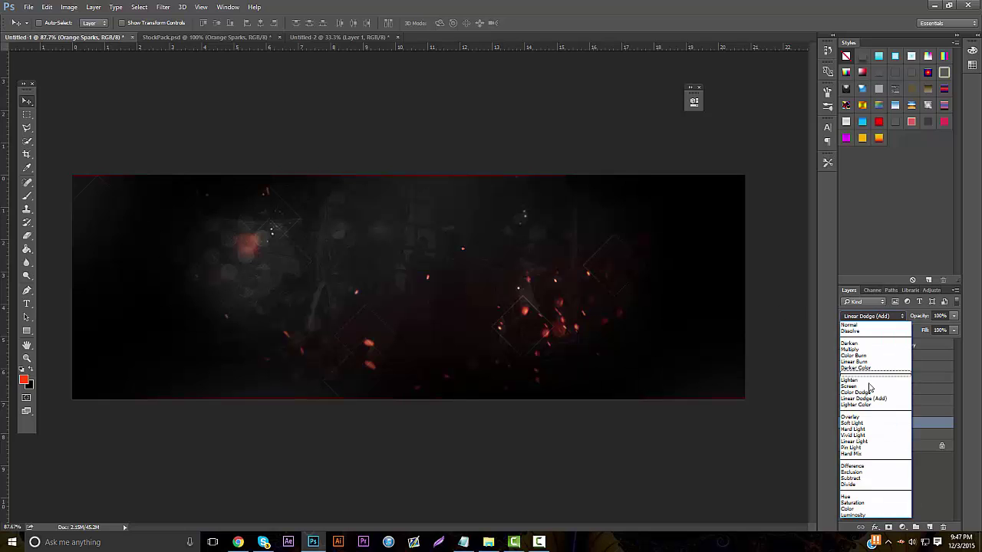
left_click(873, 362)
left_click(873, 315)
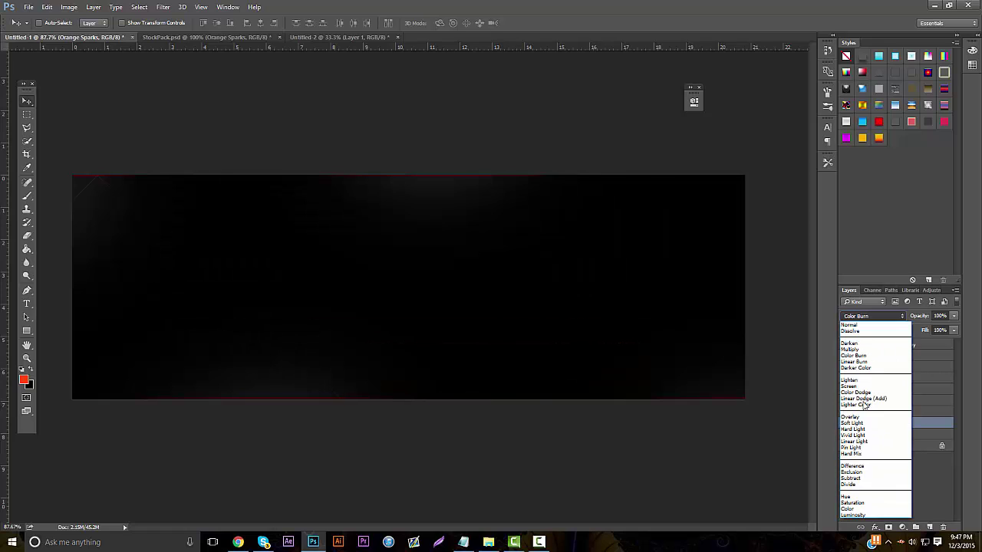
left_click(866, 386)
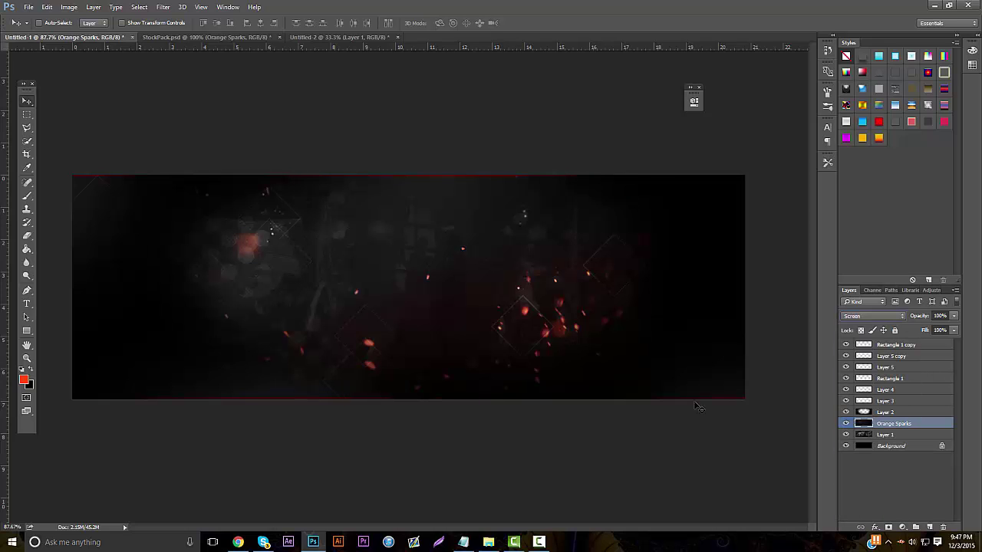
Step: Erase the Orange Sparks texture across the header's left part and right of the lower diamond outline with a soft eraser
left_click(27, 236)
mouse_move(138, 241)
left_mouse_down()
mouse_move(285, 346)
mouse_move(349, 318)
left_mouse_up()
left_click_drag(531, 297, 650, 325)
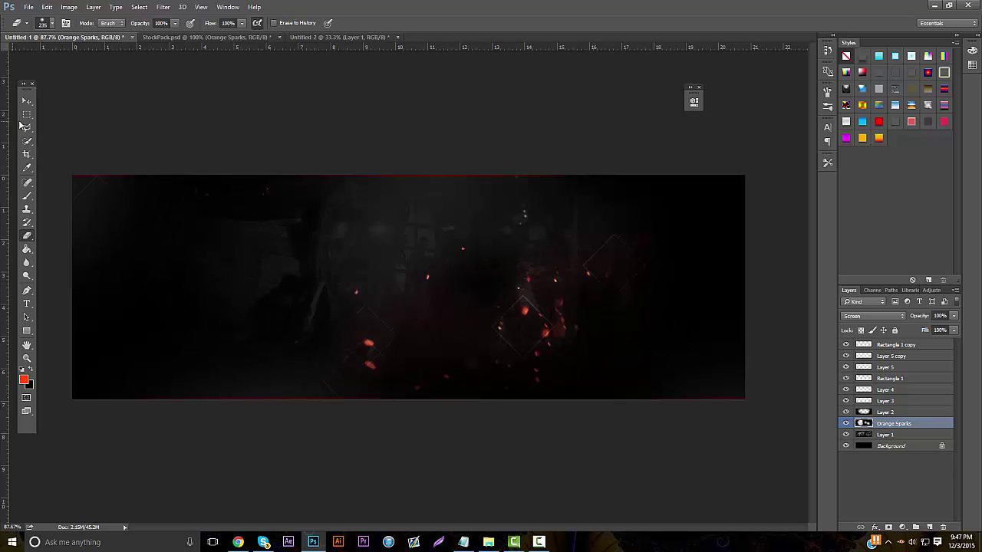
Step: Place the Orange Sparks layer above Layer 2 and reposition the sparks further right and down in the header
left_click(26, 101)
left_click_drag(186, 147, 275, 159)
left_click_drag(892, 422, 892, 411)
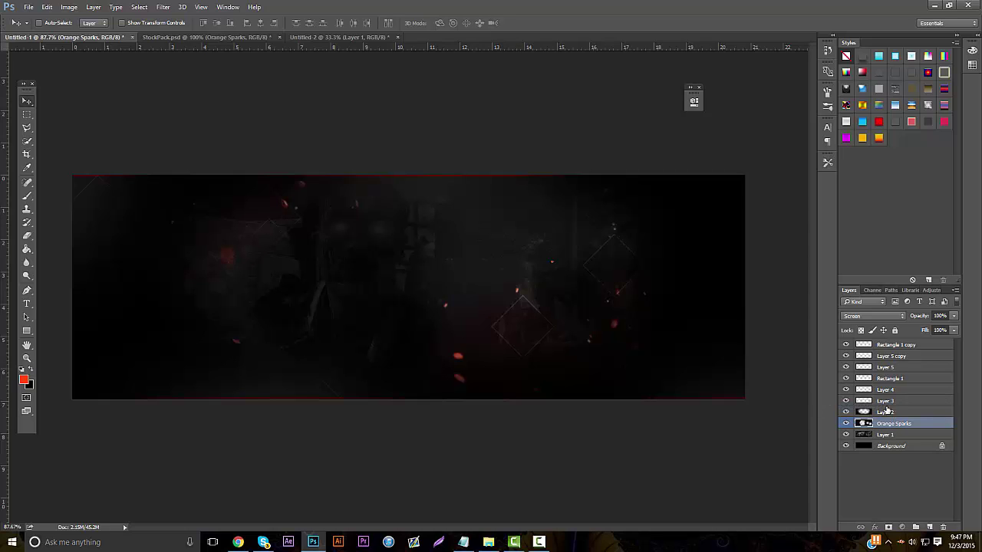
left_click_drag(578, 296, 578, 323)
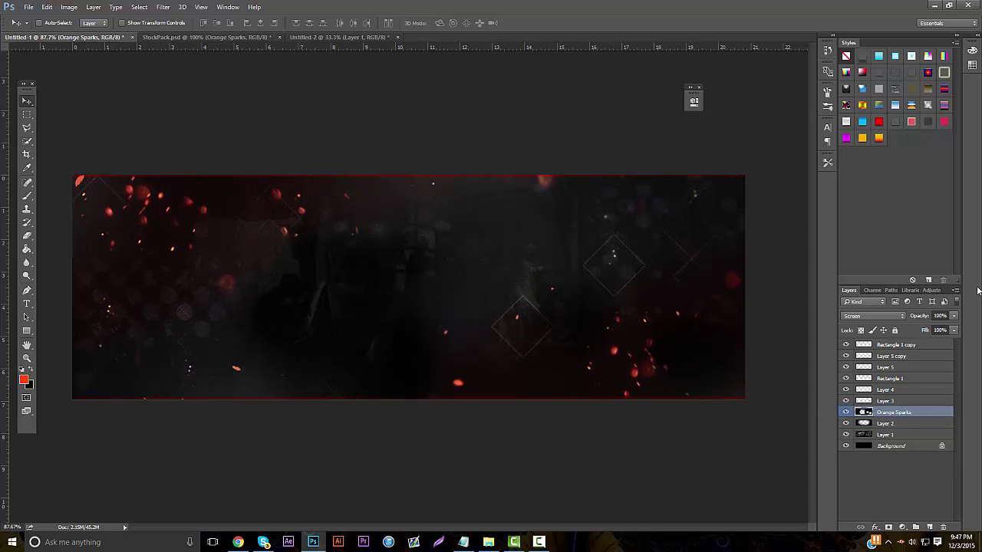
Step: Set the eraser size to 403 px and erase the Orange Sparks texture across the header's upper and middle areas
left_click(28, 234)
left_click(49, 23)
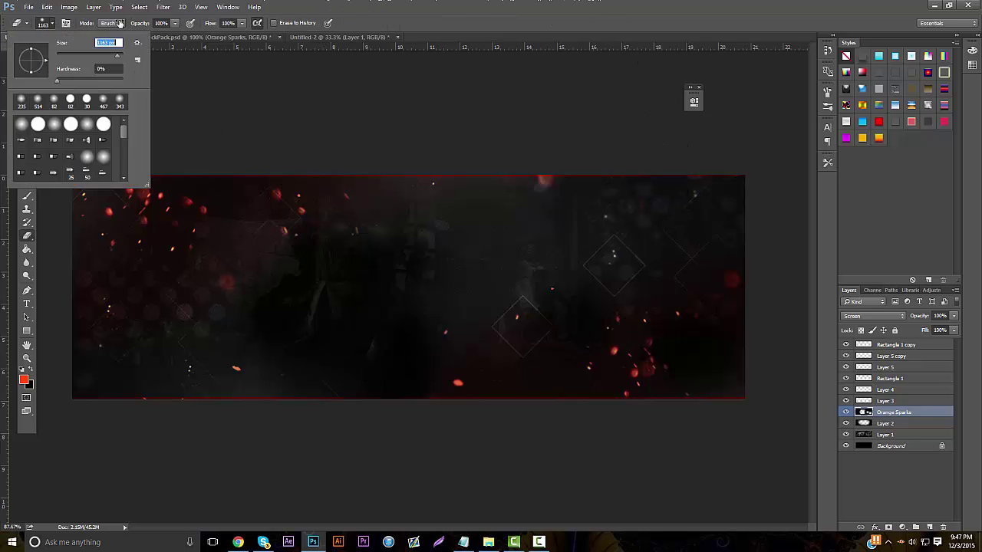
type("403")
key("Return")
mouse_move(559, 176)
left_mouse_down()
mouse_move(517, 237)
mouse_move(541, 240)
mouse_move(104, 157)
mouse_move(442, 279)
mouse_move(658, 256)
mouse_move(721, 237)
mouse_move(659, 259)
mouse_move(409, 288)
mouse_move(224, 274)
mouse_move(178, 212)
mouse_move(320, 408)
mouse_move(455, 200)
left_mouse_up()
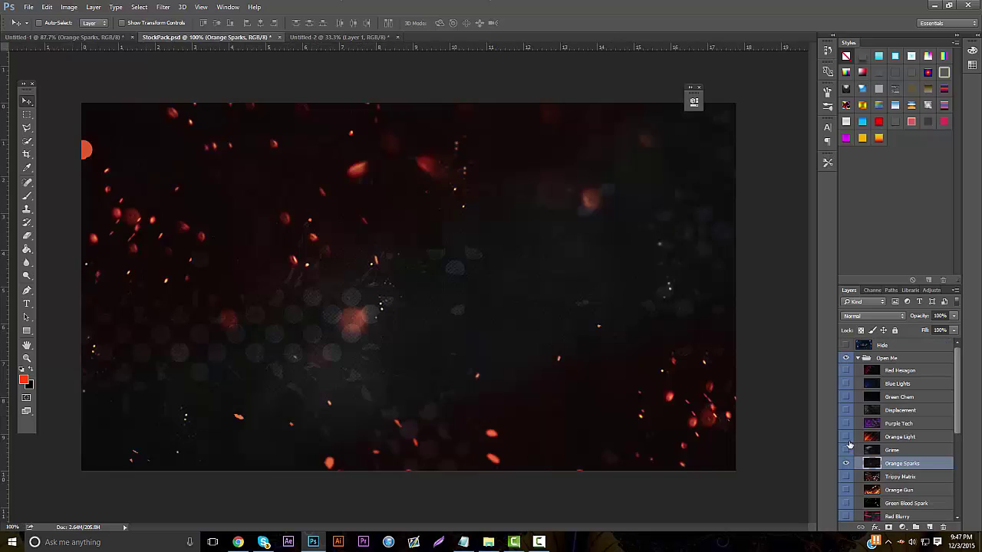
Step: Copy another Orange Sparks texture from the stock pack into the header, set it to Screen and shift it up and left
left_click_drag(453, 297, 506, 337)
left_click(872, 315)
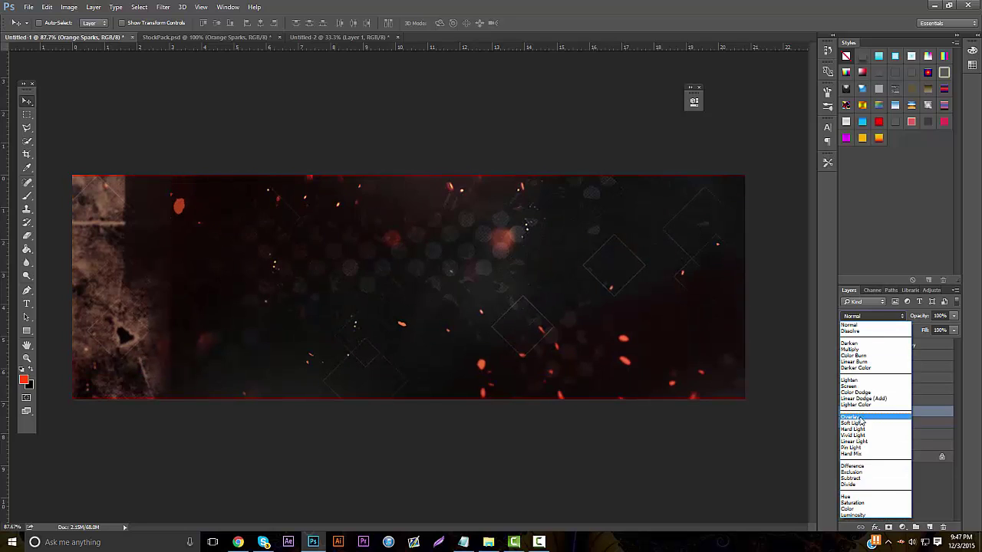
left_click(874, 420)
left_click(874, 315)
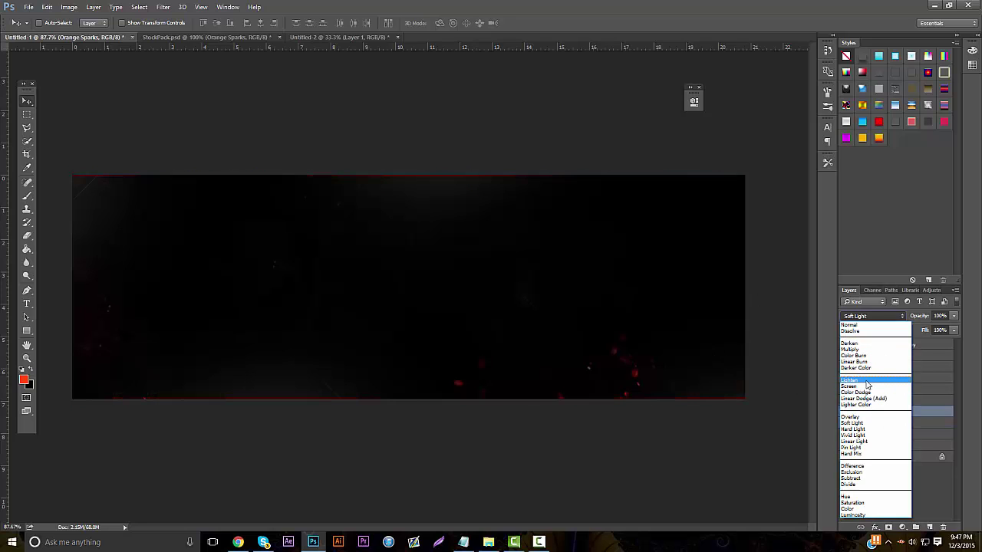
left_click(875, 383)
left_click_drag(513, 230, 498, 194)
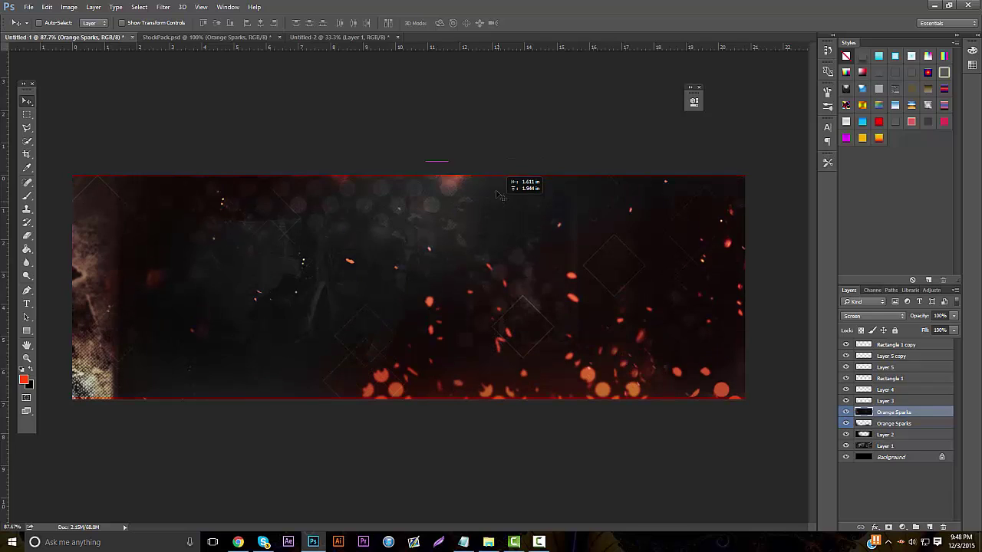
Step: Erase most of the second Orange Sparks texture, including the rough left edge and the glowing dots along the bottom
left_click(27, 235)
mouse_move(141, 193)
left_mouse_down()
mouse_move(177, 150)
mouse_move(472, 173)
mouse_move(433, 164)
left_mouse_up()
mouse_move(334, 354)
left_mouse_down()
mouse_move(605, 283)
mouse_move(725, 210)
mouse_move(764, 223)
mouse_move(467, 410)
mouse_move(437, 405)
mouse_move(795, 370)
mouse_move(814, 276)
left_mouse_up()
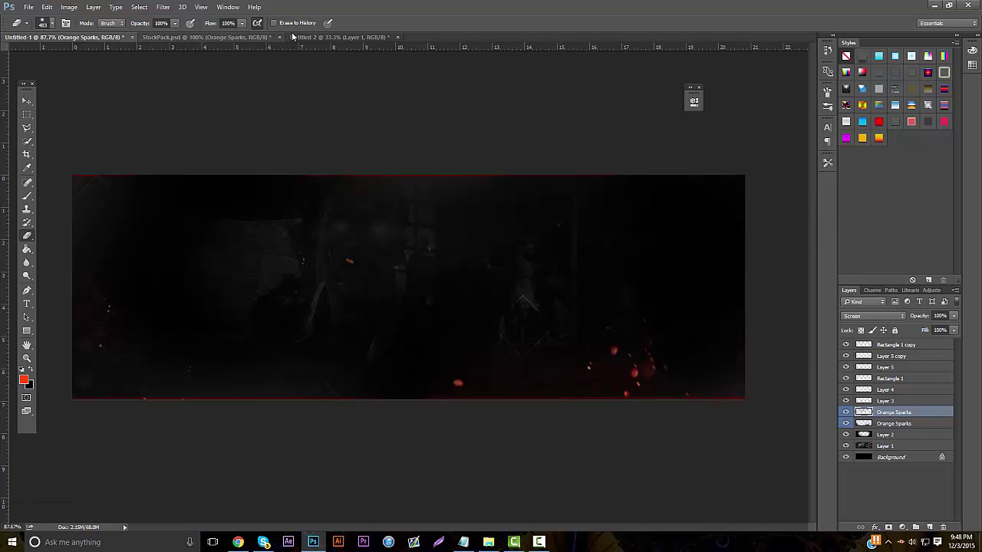
Step: Show the Orange Light texture instead of Orange Sparks in StockPack.psd and copy it into the Untitled-1 header
left_click(292, 37)
left_click(27, 100)
left_click(207, 37)
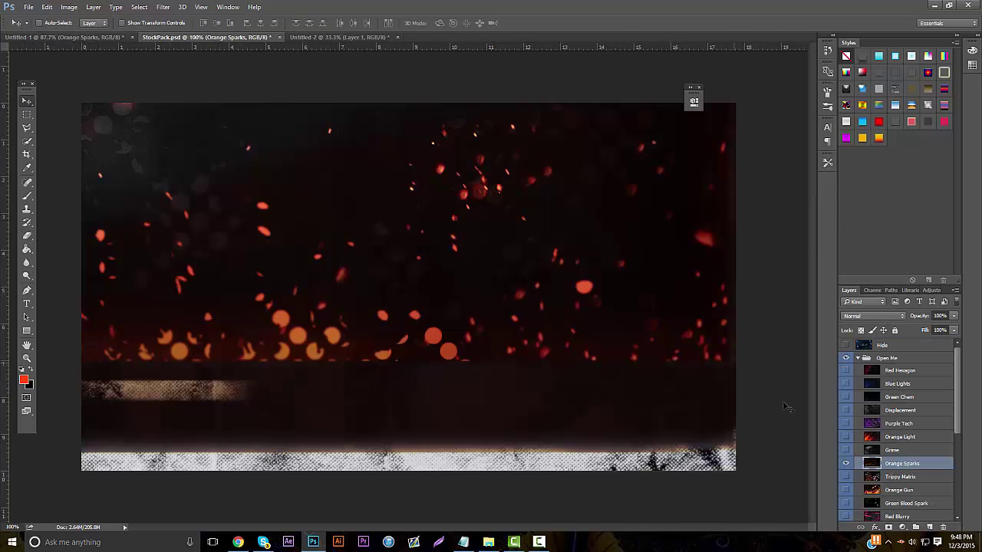
left_click(846, 463)
left_click(846, 434, "alt")
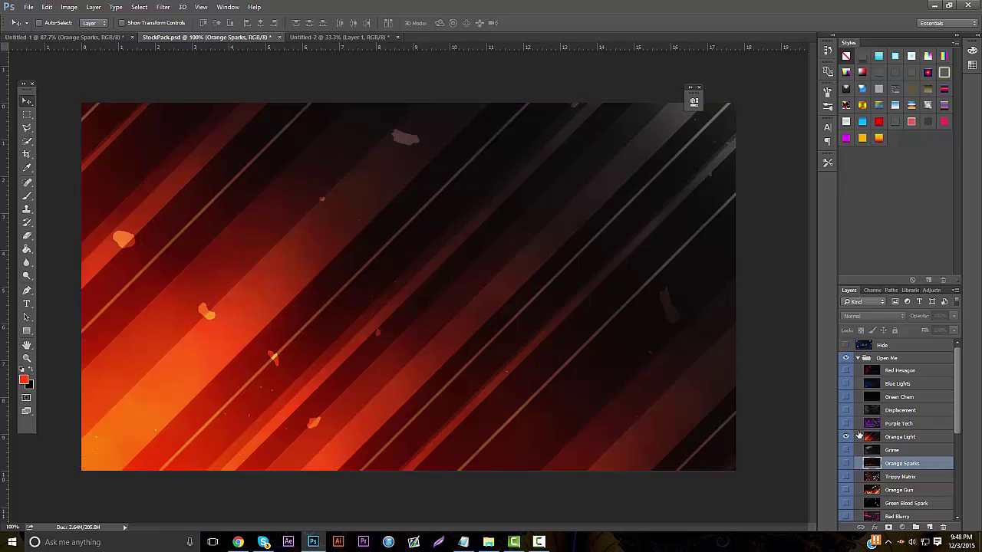
left_click(901, 437)
left_click_drag(294, 102, 749, 445)
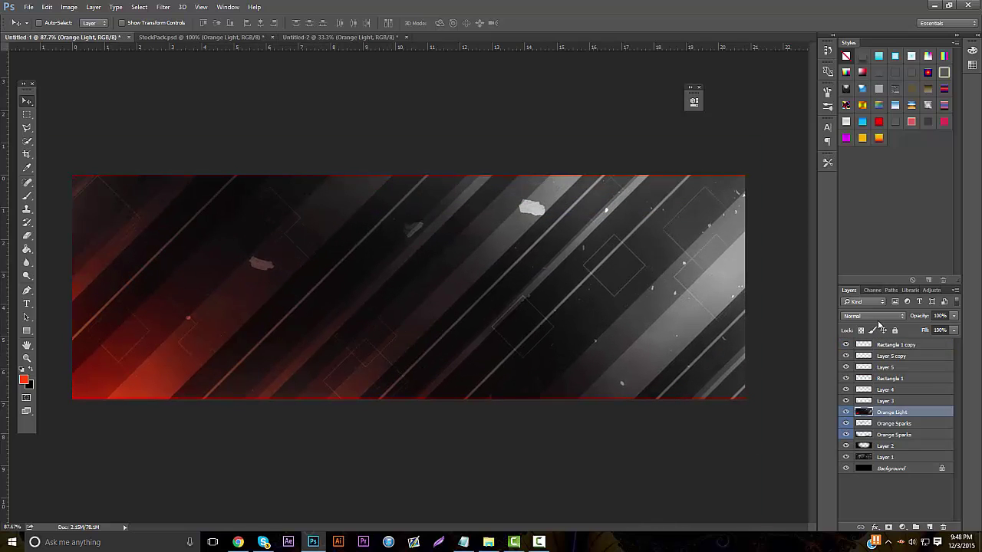
Step: Blend the Orange Light layer with Screen, place it below Layer 2 and lower its opacity to 6%
left_click(879, 317)
left_click(879, 384)
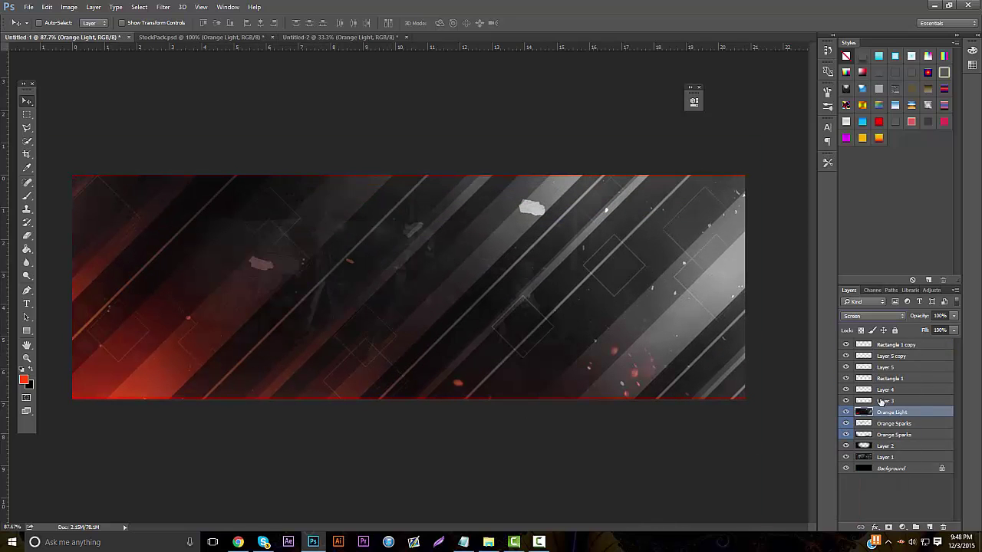
left_click_drag(882, 412, 882, 451)
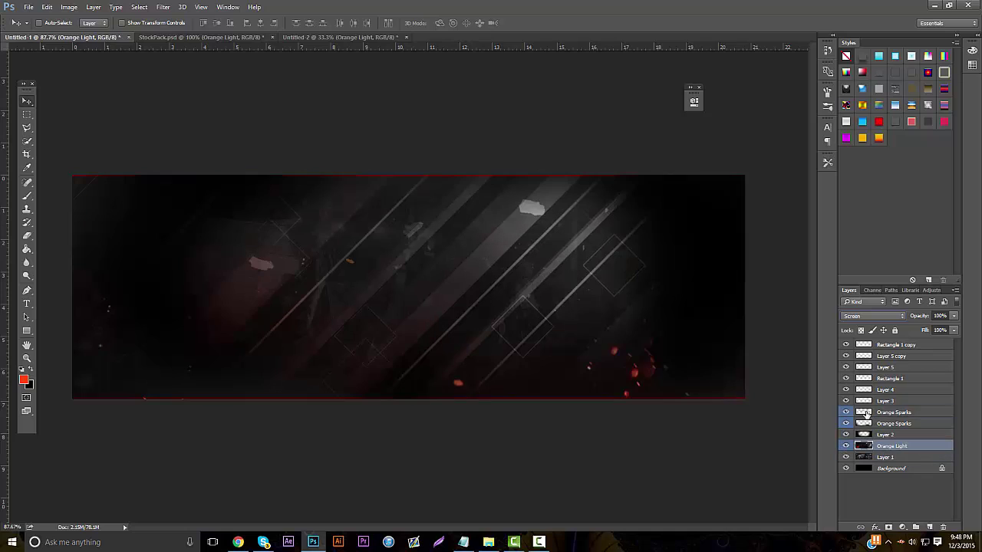
left_click_drag(918, 328, 903, 329)
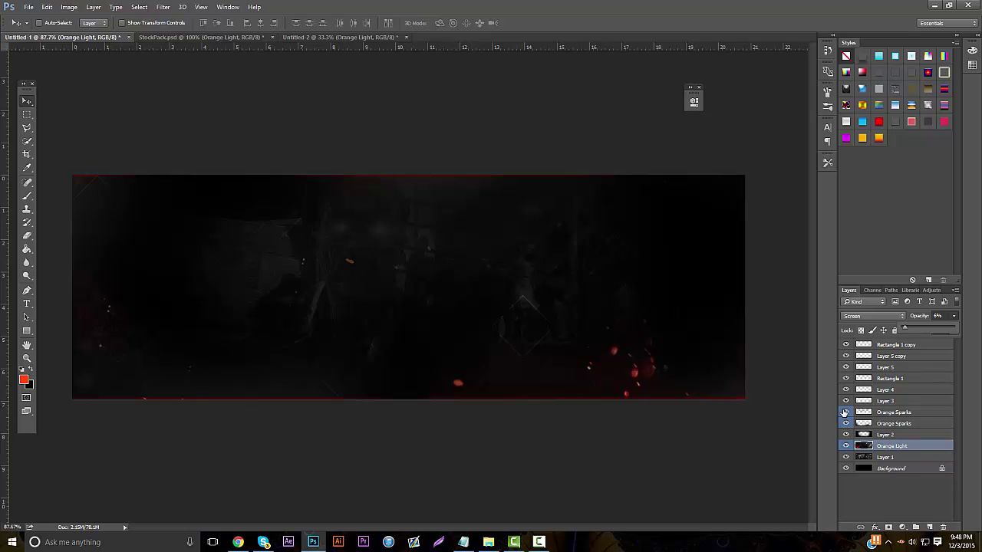
Step: Hide the upper Orange Sparks layer and reposition the Orange Light texture behind the zombie image
left_click(844, 412)
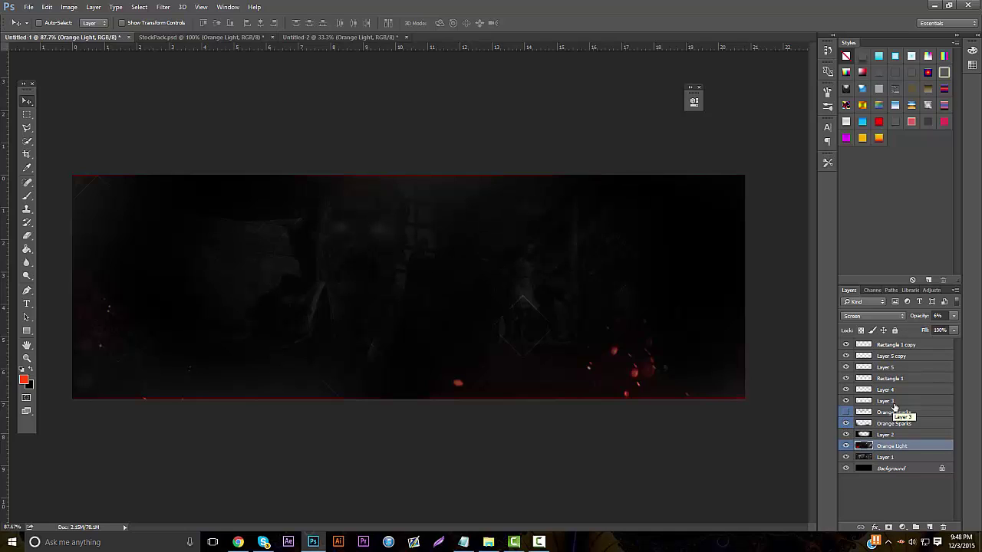
left_click_drag(378, 249, 537, 171)
left_click_drag(512, 251, 512, 251)
left_click(27, 358)
left_click_drag(361, 273, 406, 175)
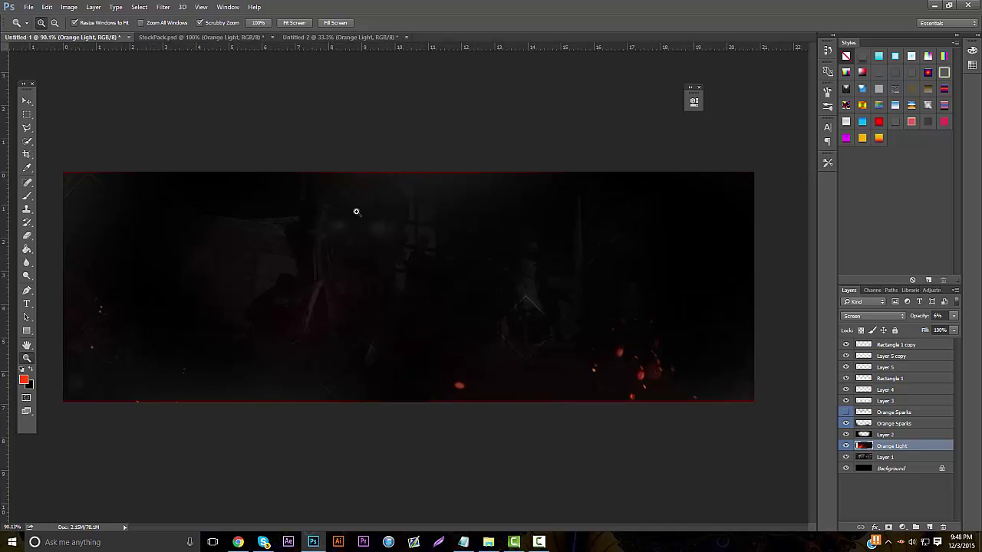
Step: Switch to Chrome and search Google Images for "grunge banner png" in a new tab
left_click(238, 542)
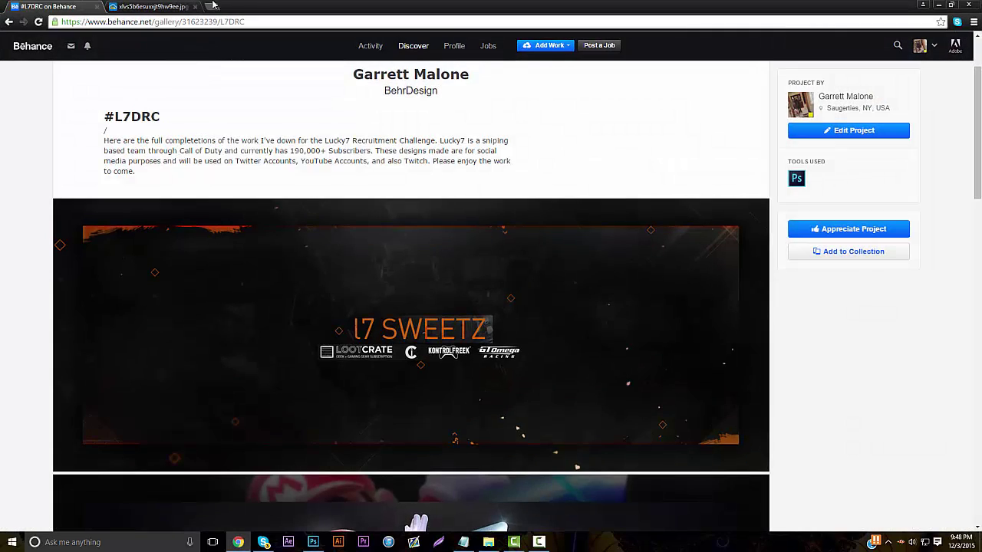
left_click(208, 6)
type("grunge br")
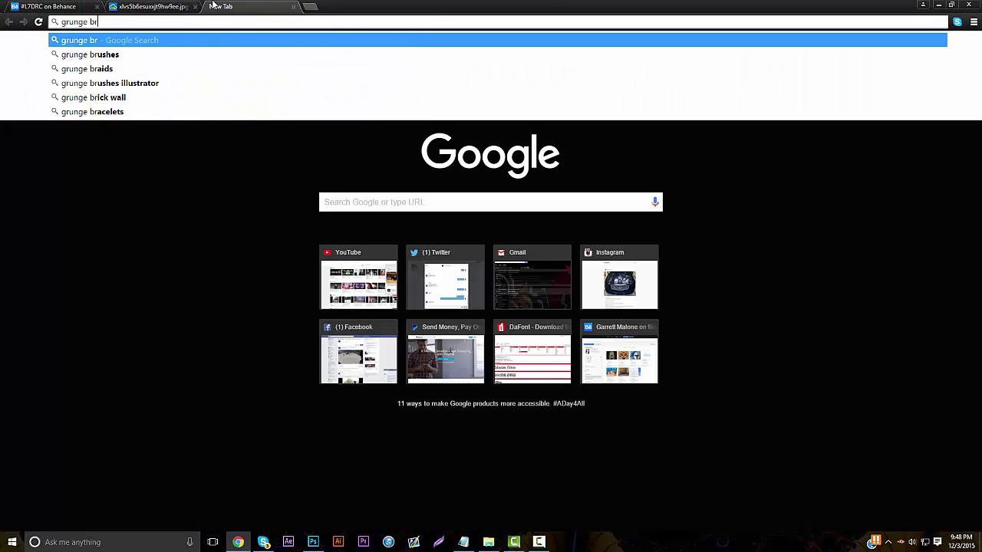
key("BackSpace")
type("anner png")
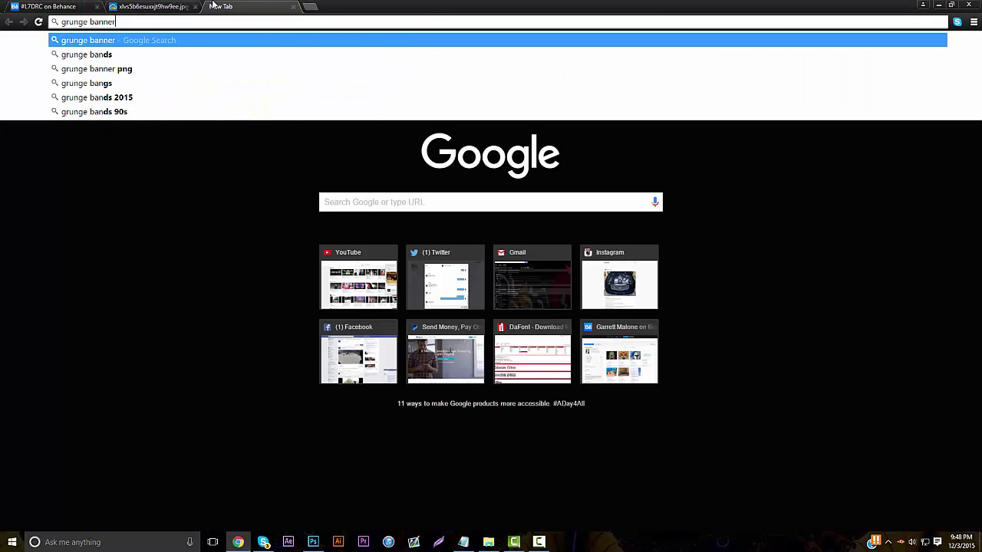
key("Return")
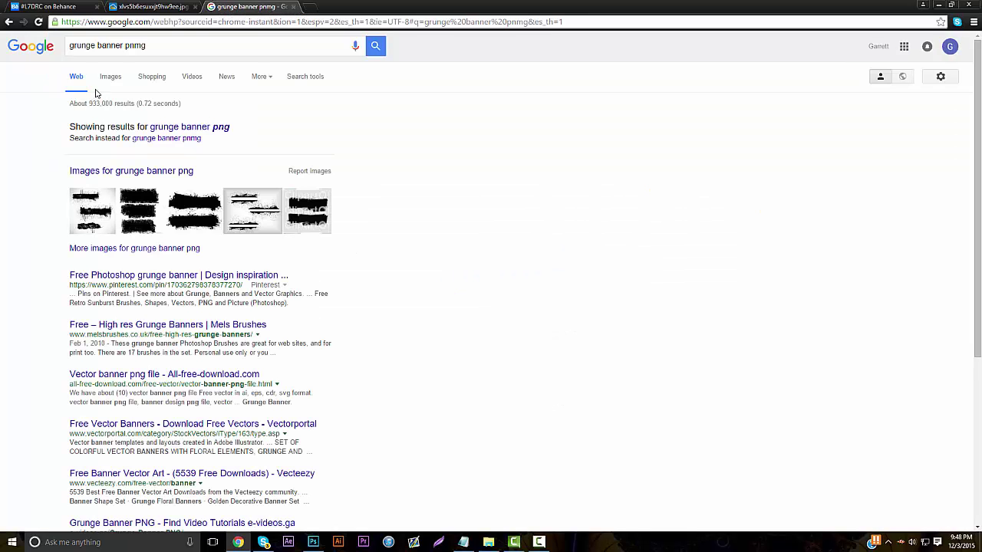
left_click(114, 87)
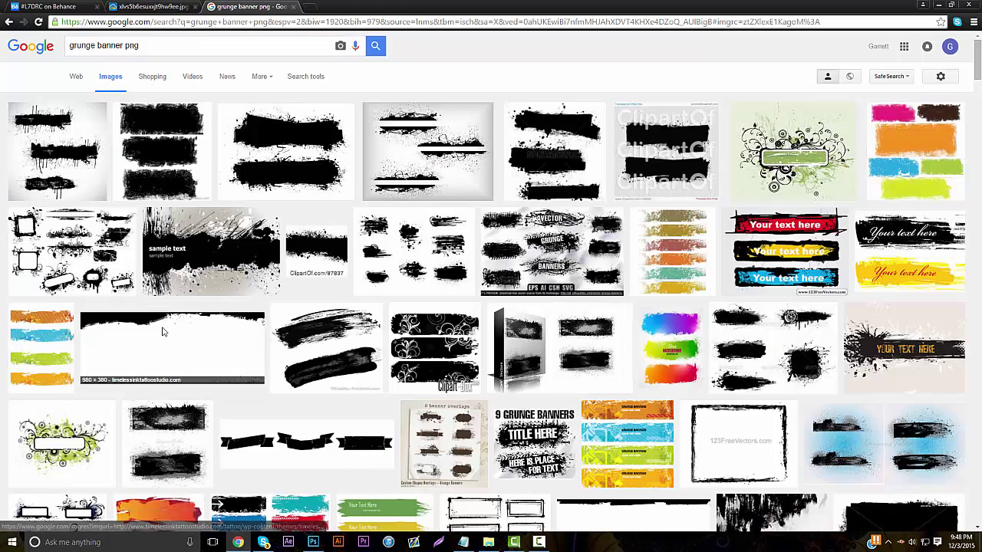
Step: Open the wide black-edged grunge picture BannerGrunge.png at full size and save it to the computer
left_click(173, 349)
left_click(714, 272)
right_click(223, 192)
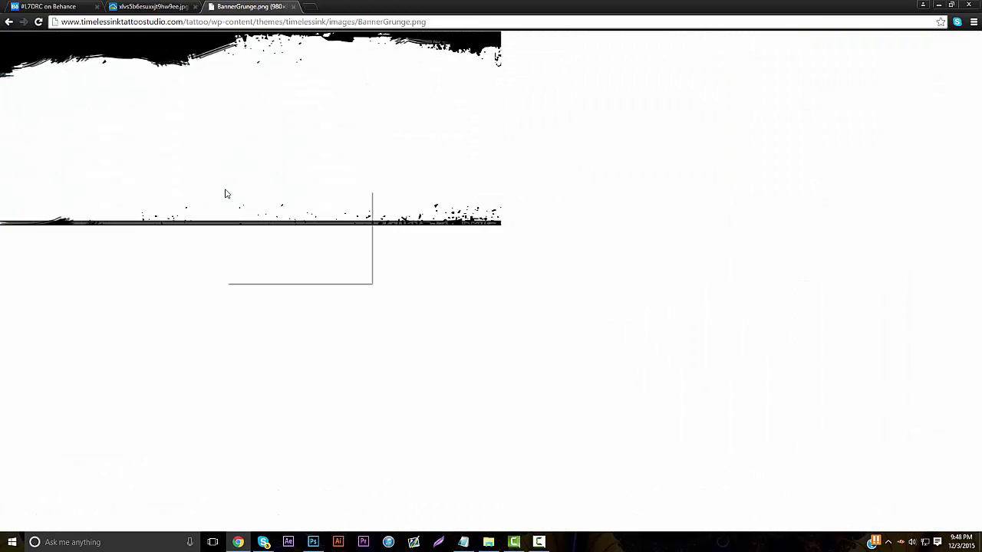
left_click(302, 230)
left_click(400, 258)
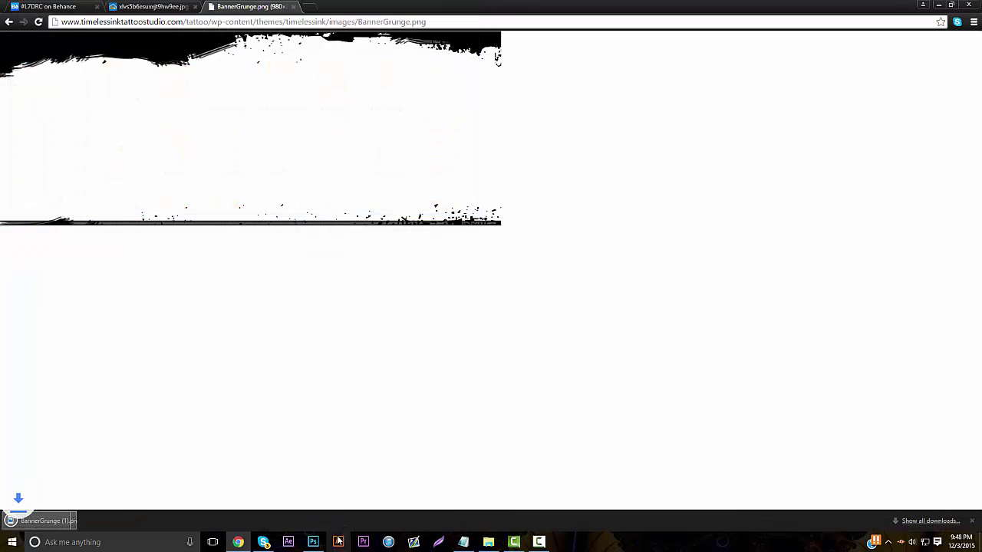
Step: Open BannerGrunge.png in Photoshop and copy the grunge banner into the Untitled-1 header just above Orange Light
left_click(313, 542)
left_click(28, 7)
left_click(35, 28)
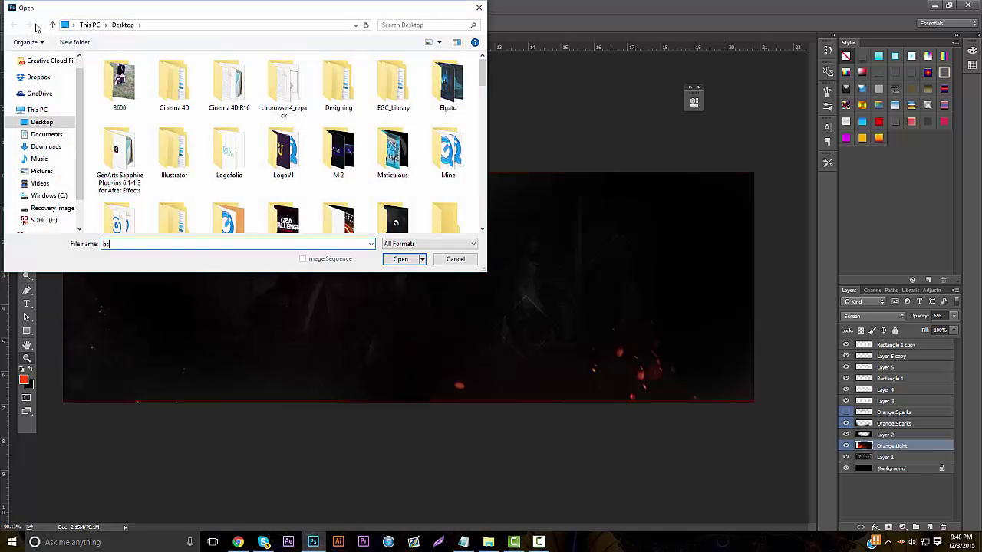
type("ba")
key("Down")
key("Return")
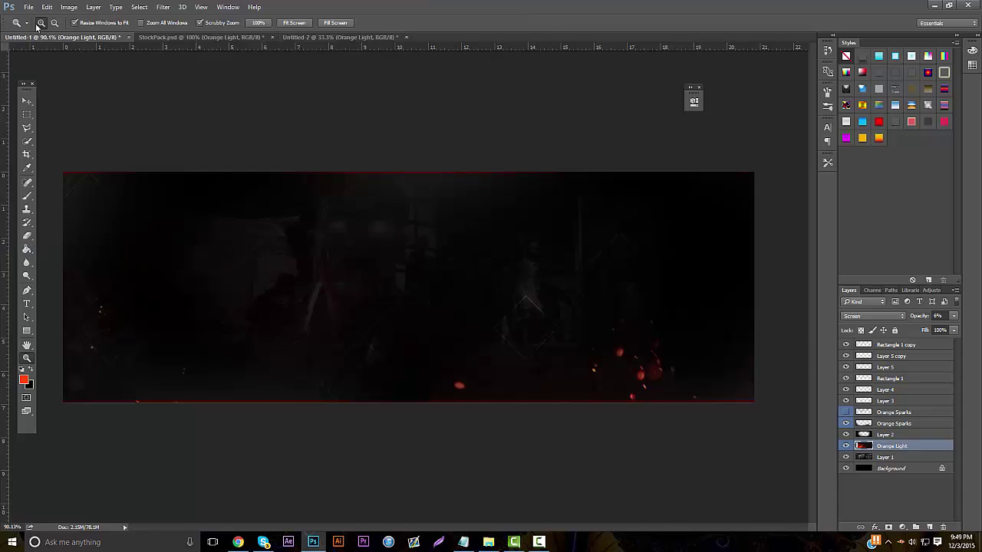
left_click(27, 101)
left_click_drag(311, 209, 194, 276)
Step: Give the grunge banner layer a Color Overlay in bright red, ff2d00
right_click(890, 449)
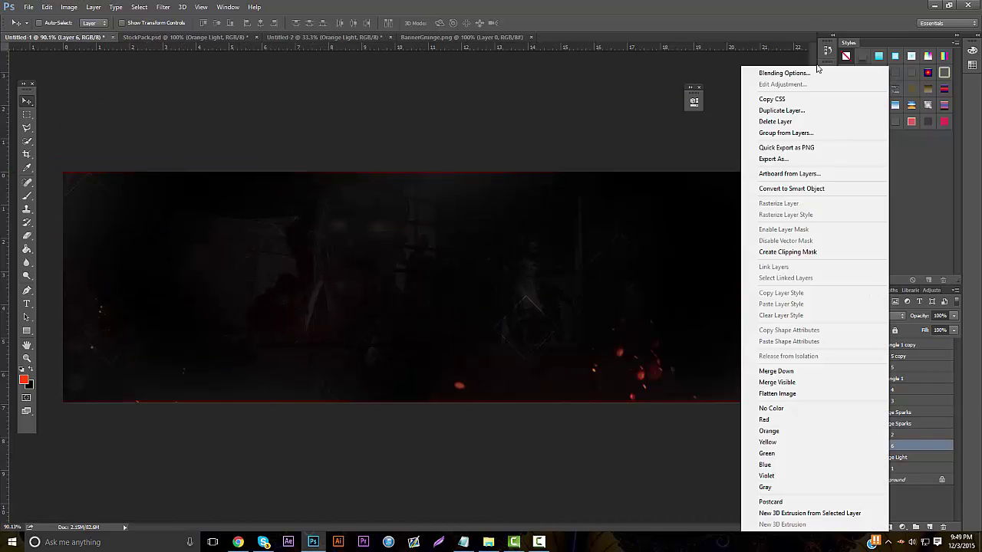
left_click(766, 74)
left_click(565, 193)
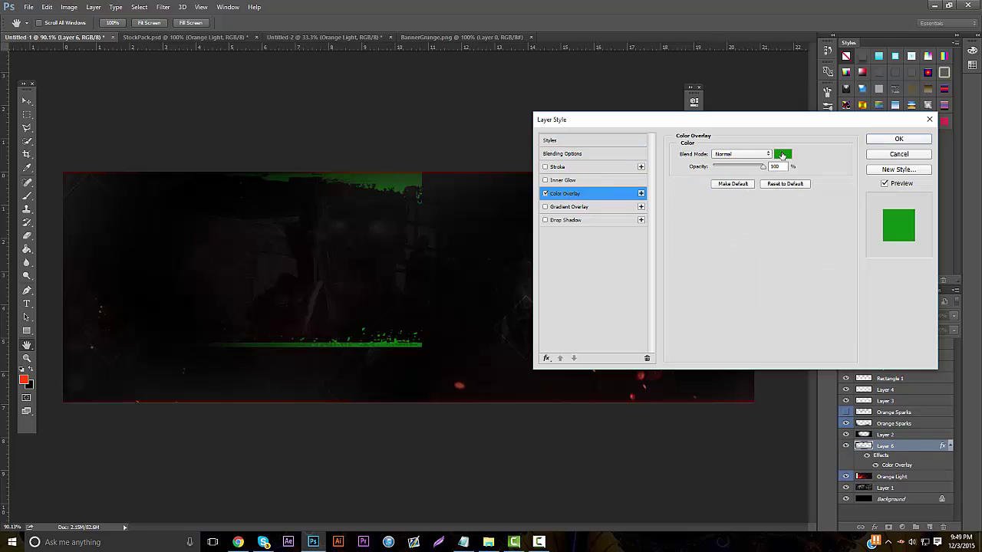
left_click(782, 154)
left_click(420, 168)
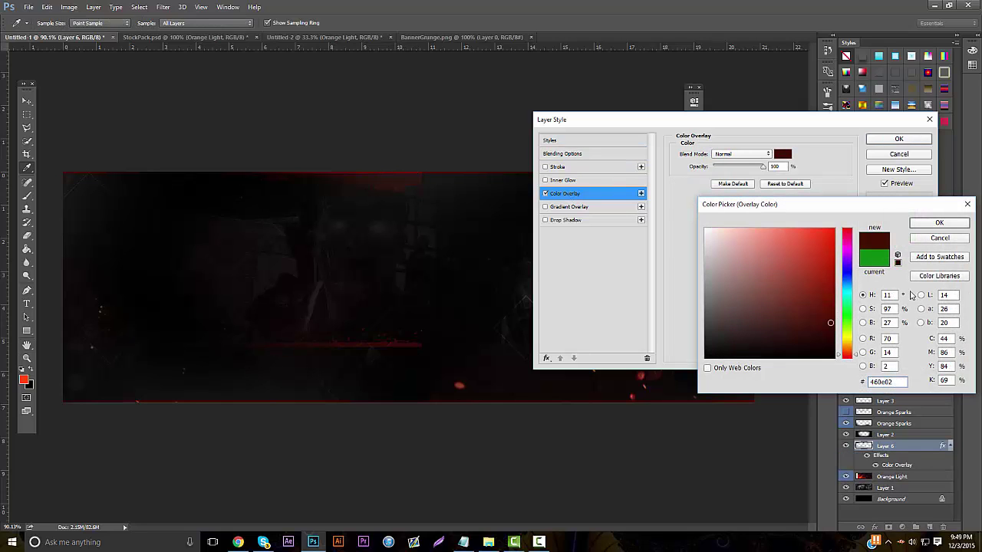
left_click(835, 229)
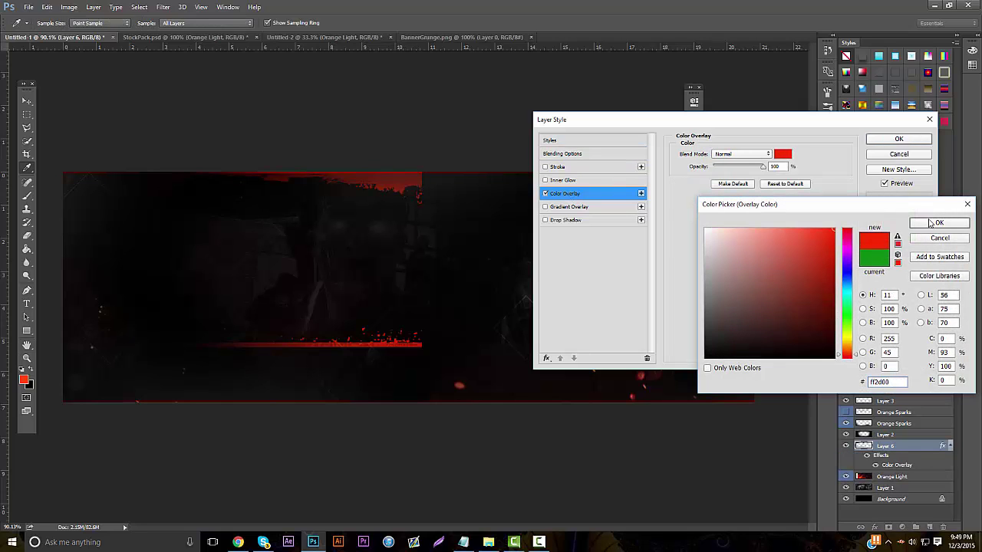
left_click(930, 222)
key("Return")
Step: Place the grunge layer above Layer 2 along the header's upper-left edge and erase its lower strip
left_click_drag(194, 170, 146, 222)
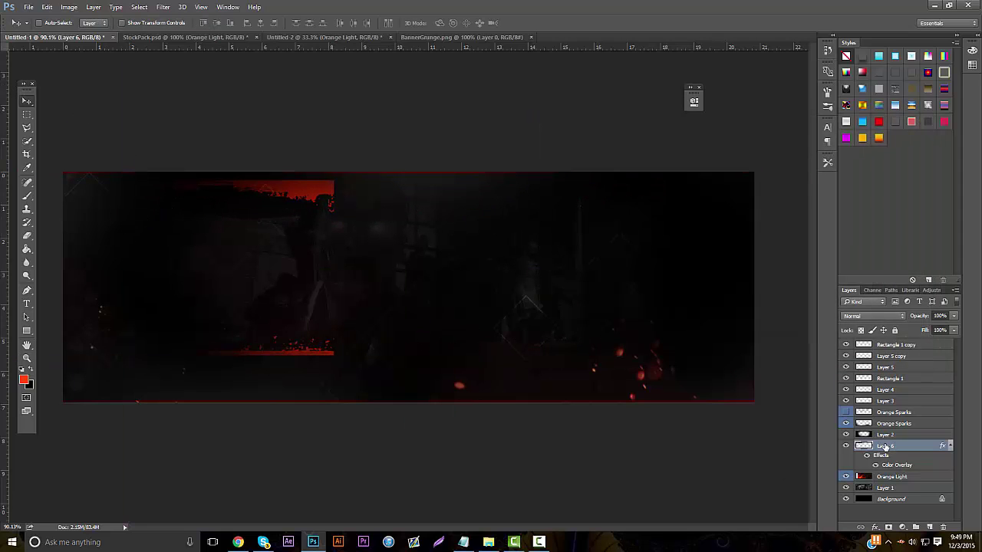
left_click_drag(884, 445, 883, 429)
left_click_drag(332, 247, 398, 227)
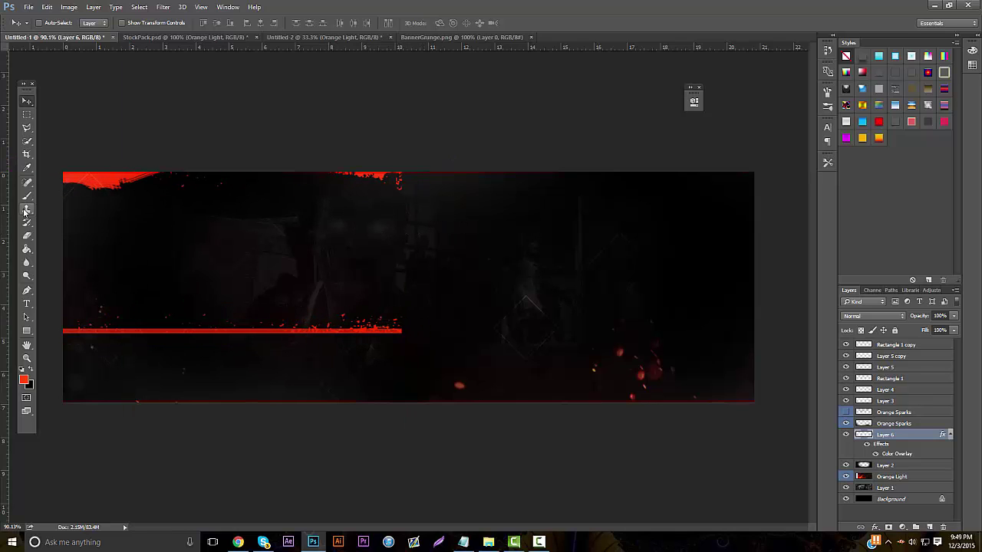
left_click(25, 239)
left_click_drag(429, 337, 22, 353)
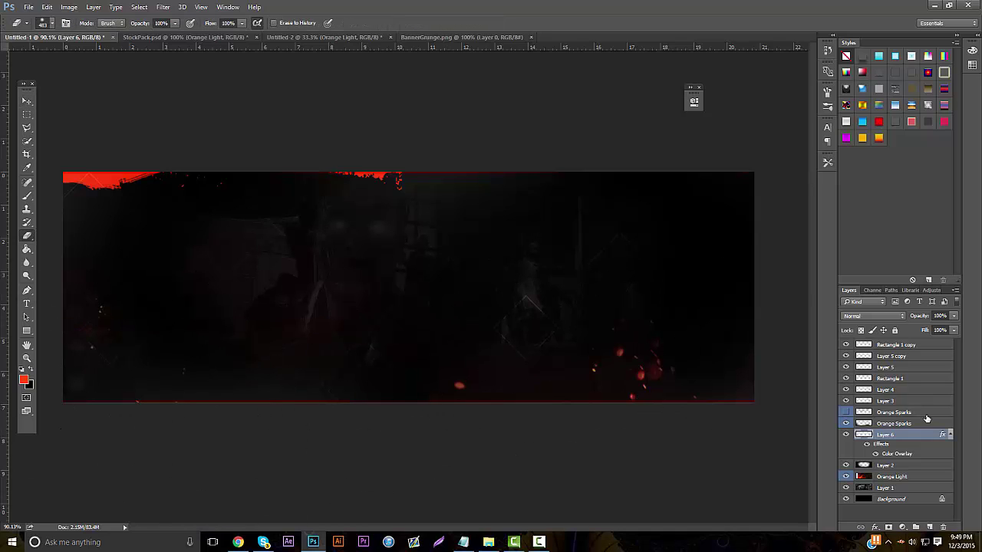
Step: Add a new empty layer and merge it with the red grunge layer, Layer 6
left_click(871, 316)
left_click(857, 427)
left_click(928, 527)
left_click(874, 445, "shift")
right_click(871, 442)
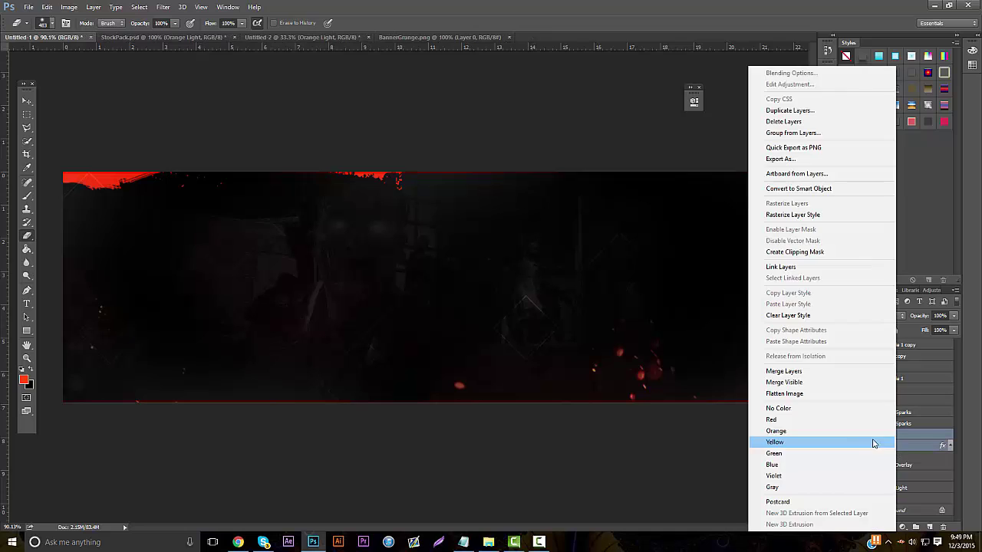
left_click(870, 372)
Step: Try Soft Light, Overlay and Dissolve blending on the merged grunge layer and return it to Normal
left_click(883, 317)
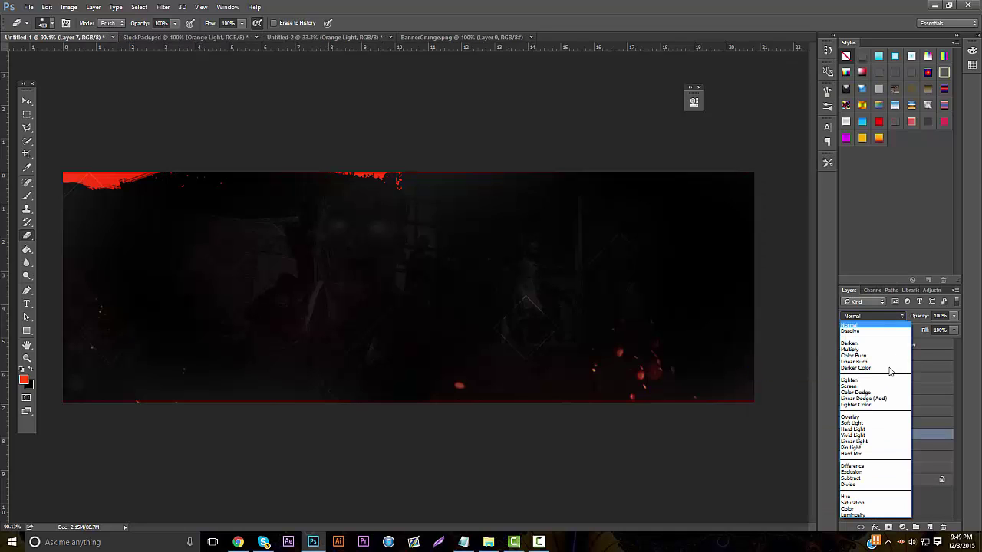
left_click(859, 426)
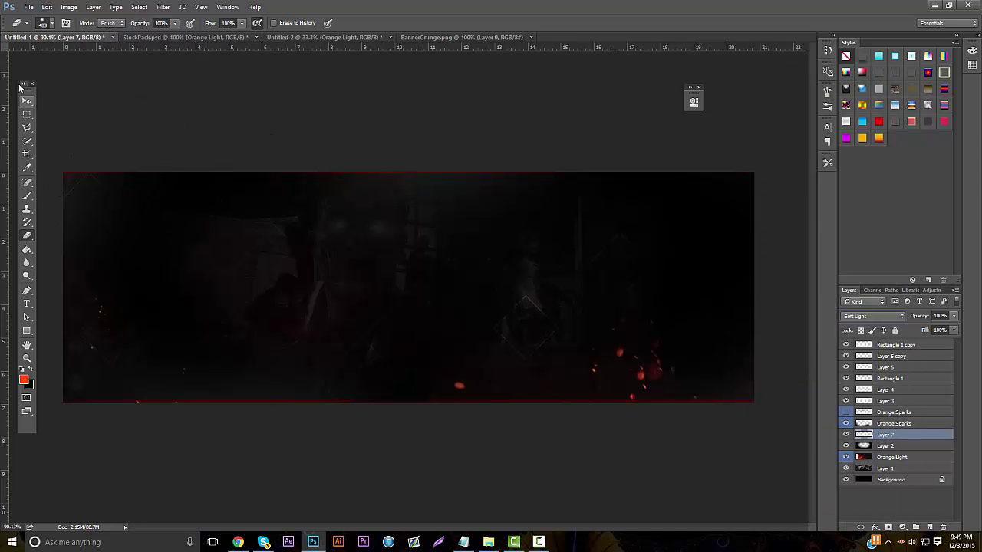
left_click(27, 100)
left_click_drag(127, 121, 130, 134)
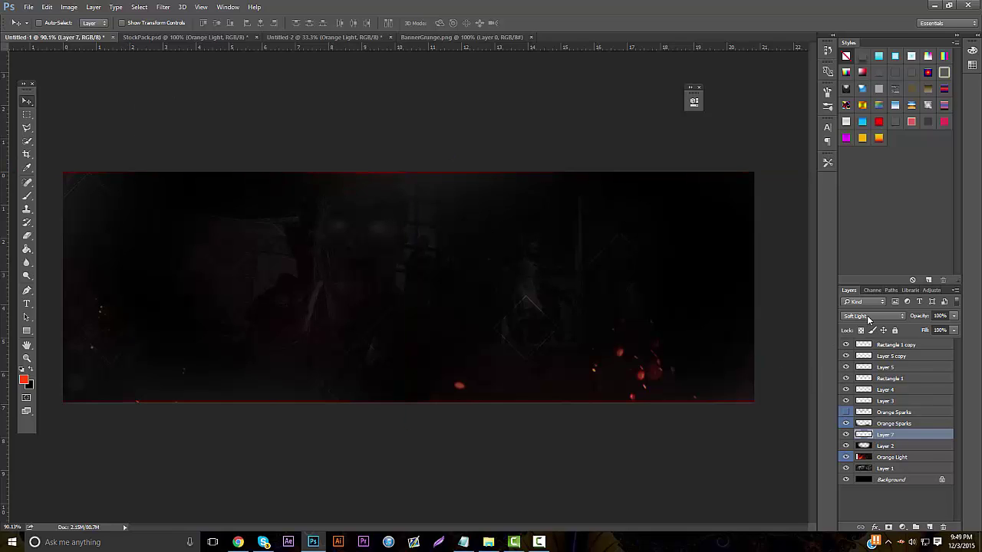
left_click(868, 318)
left_click(882, 347)
left_click(866, 319)
left_click(880, 363)
left_click(878, 314)
left_click(867, 351)
left_click(877, 320)
left_click(867, 420)
left_click(875, 322)
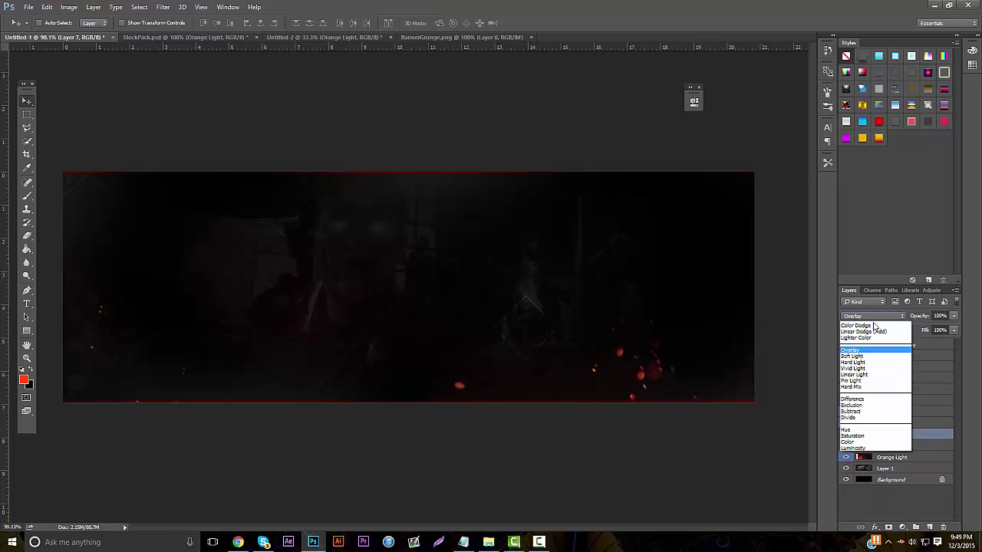
left_click(870, 333)
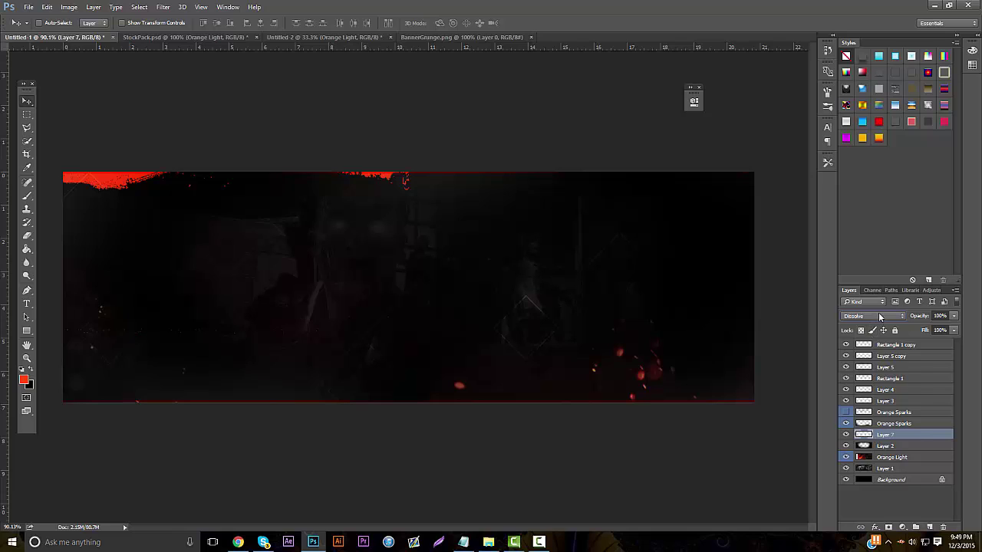
left_click(880, 315)
left_click(867, 324)
Step: Lower the grunge layer's opacity to 36% and reposition it along the header's upper-left edge
left_click(953, 316)
left_click_drag(954, 328, 920, 329)
left_click_drag(581, 205, 510, 211)
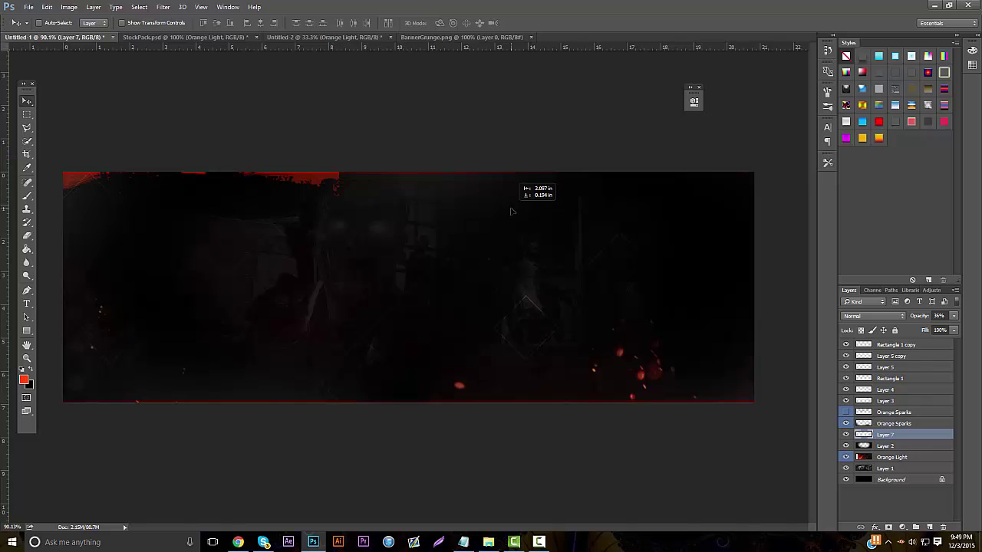
left_click_drag(494, 309, 514, 305)
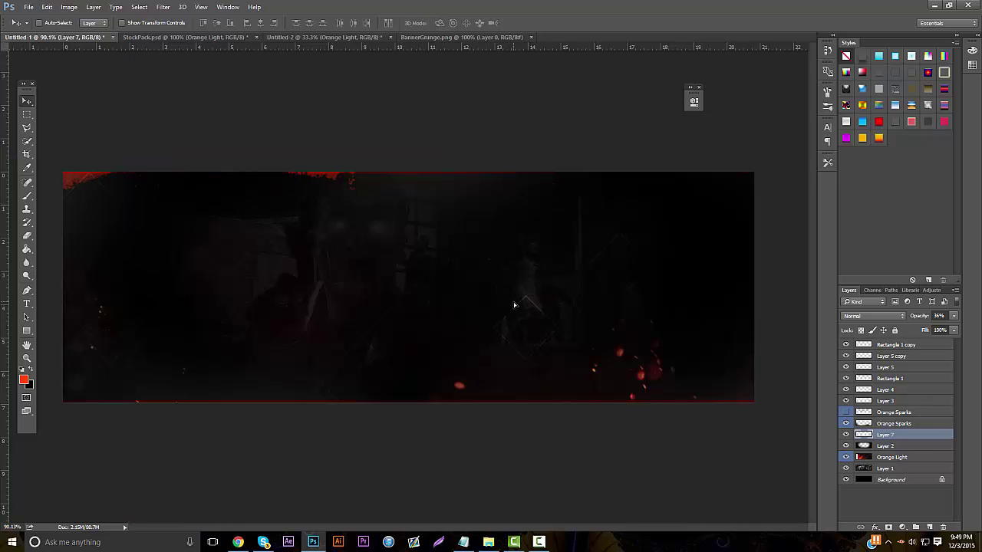
Step: Duplicate the grunge layer, rotate the copy 180° and fit it along the header's lower-right edge
left_click_drag(386, 282, 675, 345)
left_click(47, 7)
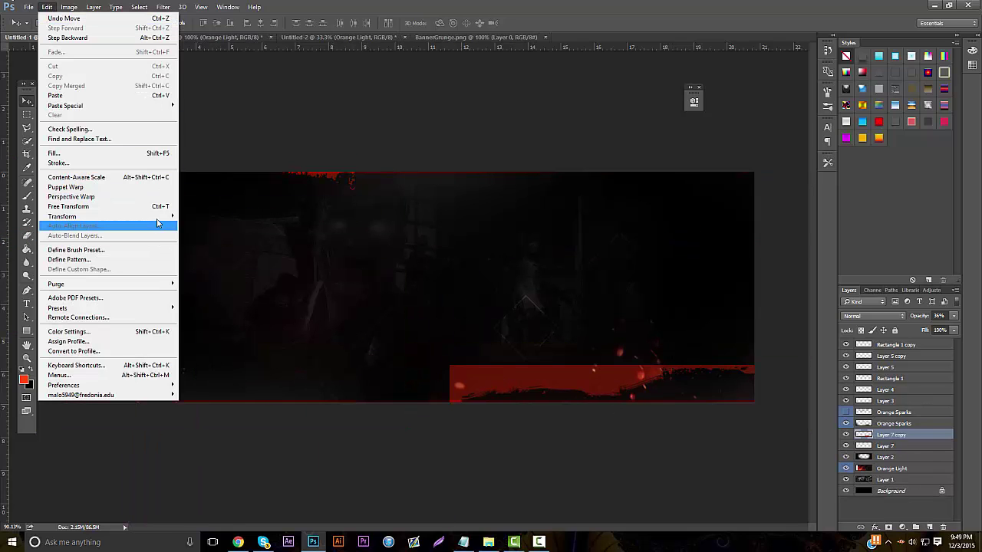
mouse_move(160, 223)
left_click(201, 293)
left_click_drag(426, 262, 448, 290)
left_click_drag(454, 367, 452, 369)
left_click(892, 446)
left_click_drag(408, 187, 409, 203)
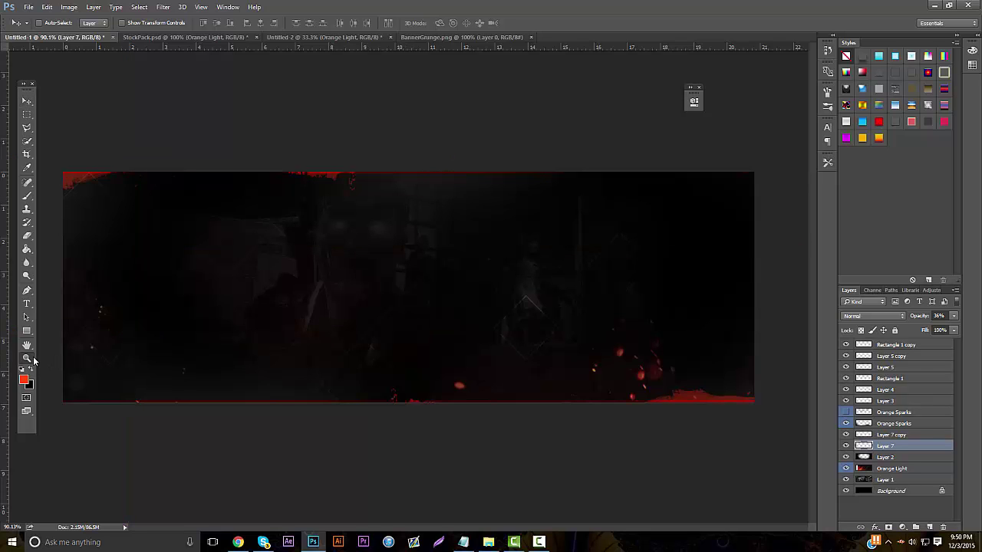
Step: Hide Orange Light in StockPack.psd, show Green Blood Spark and copy that texture into the Untitled-1 header above Layer 7
left_click(27, 358)
left_click_drag(383, 283, 372, 335)
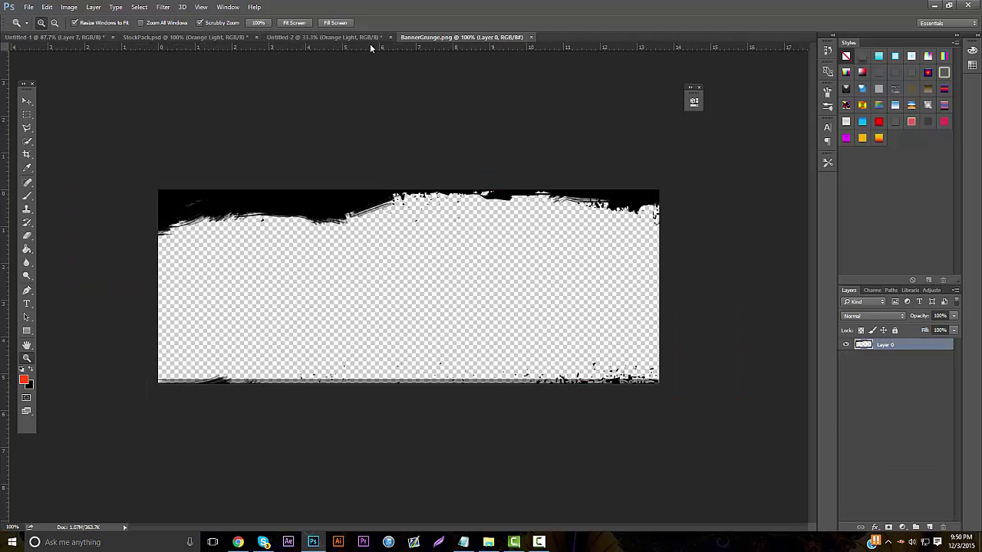
left_click(184, 37)
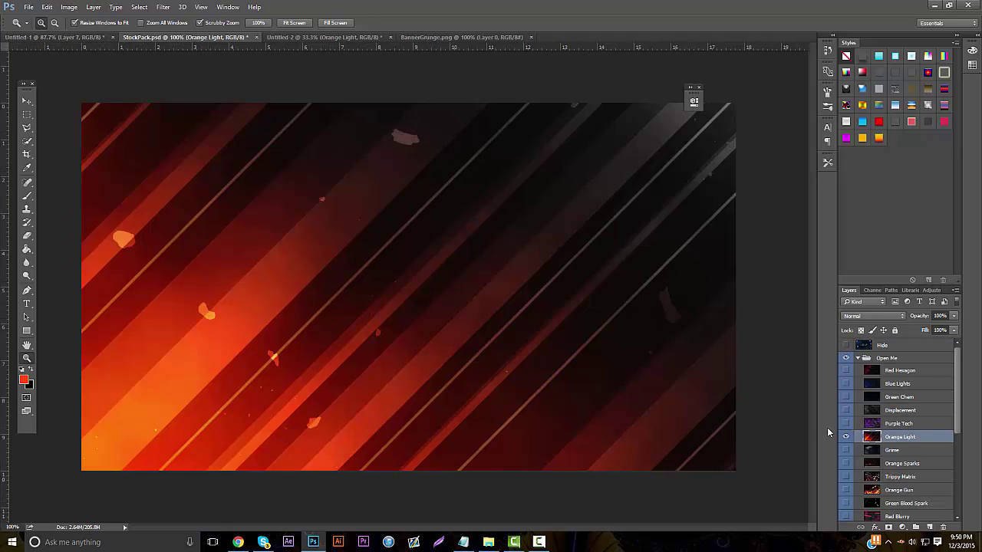
left_click(845, 436)
scroll(845, 440, "down", 1)
left_click(845, 449)
left_click(845, 463)
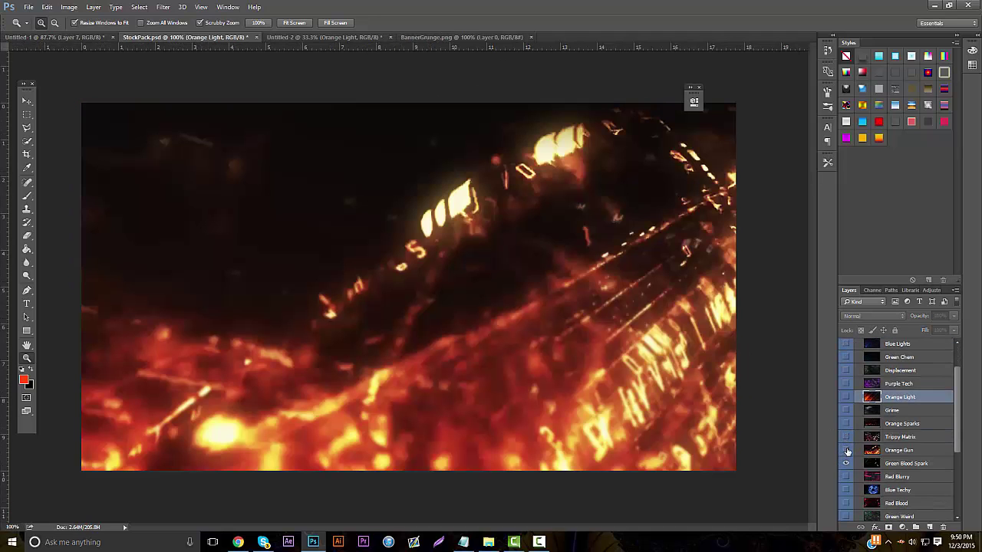
left_click(847, 450)
left_click(876, 462)
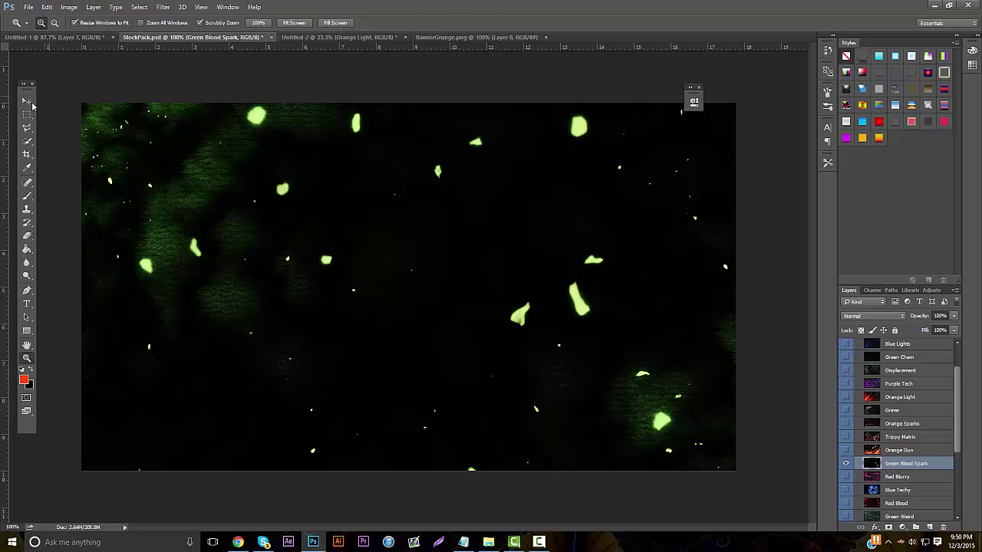
left_click(27, 101)
left_click_drag(224, 135, 481, 224)
Step: Shift the Green Blood Spark layer's hue from green to reddish pink and set its blend mode to Screen
key("ctrl+u")
left_click_drag(739, 351, 705, 353)
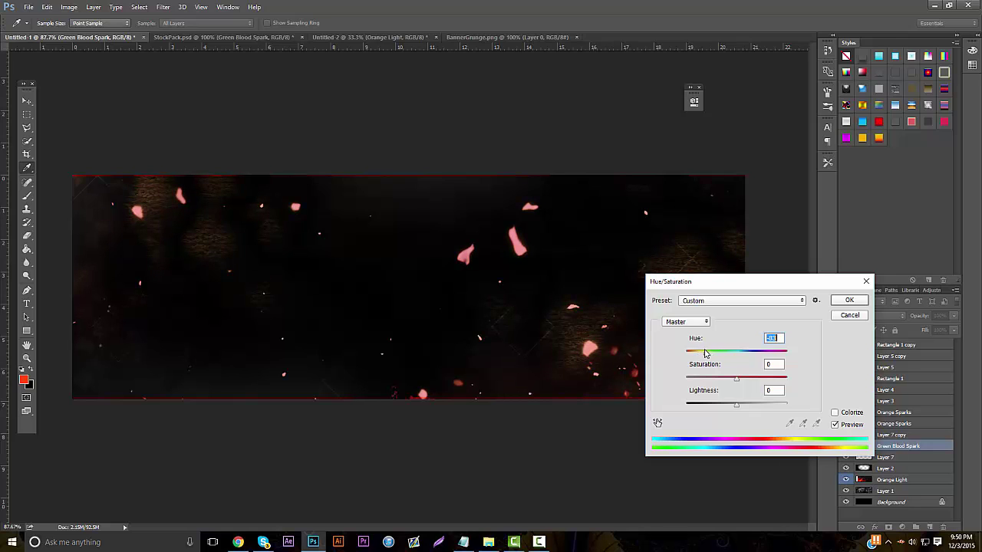
left_click(849, 302)
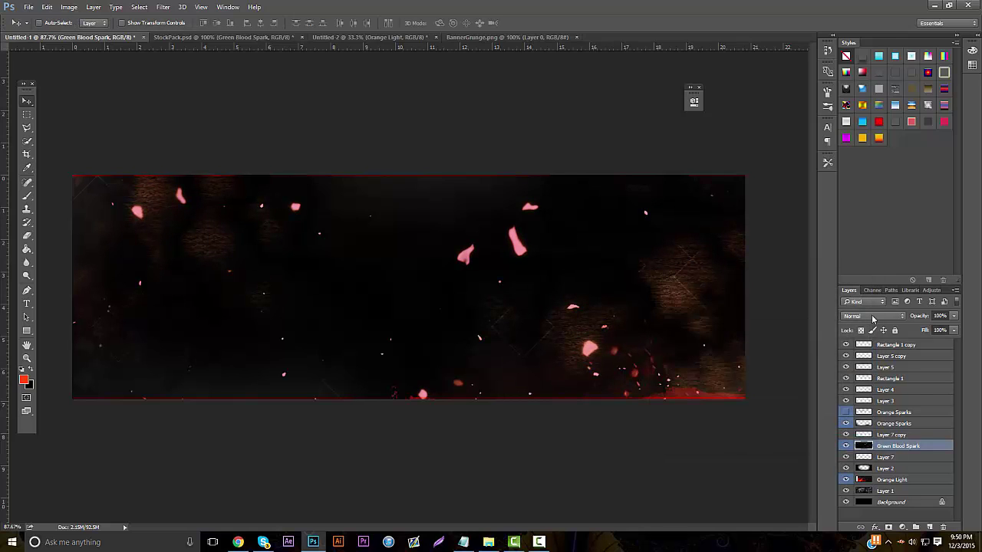
left_click(872, 316)
left_click(857, 390)
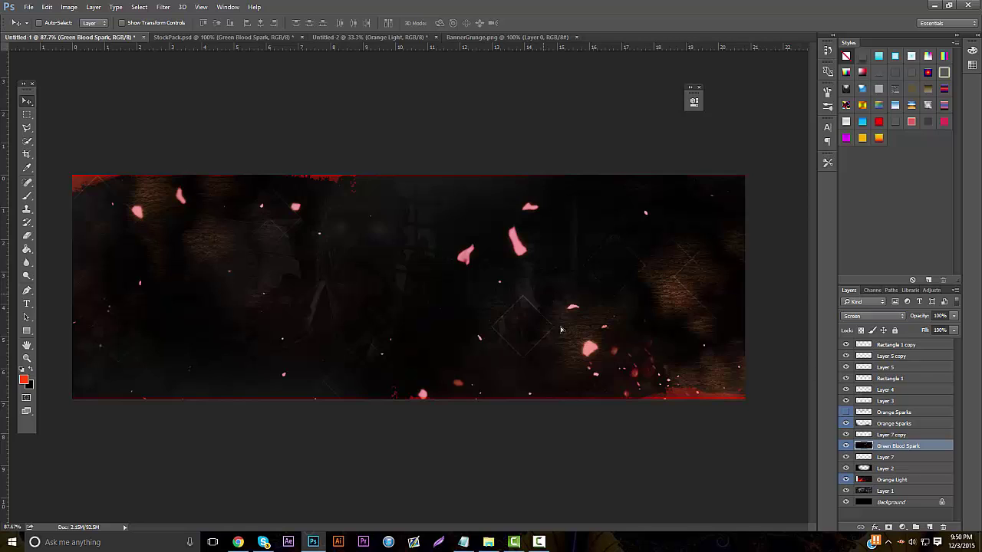
Step: Move the Green Blood Spark sparks toward the header's right side, hide the lower Orange Sparks layer and shift the sparks' hue slightly
left_click_drag(561, 329, 582, 255)
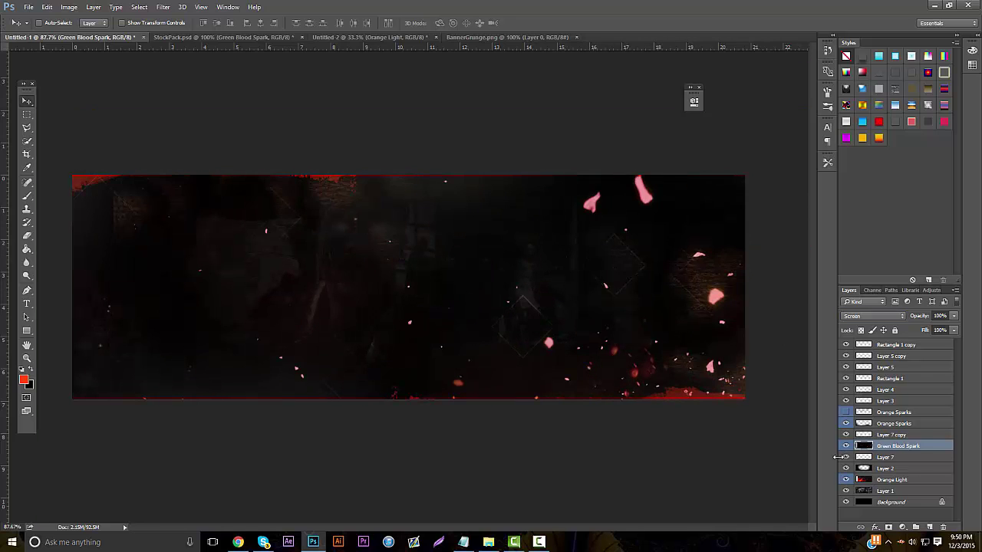
left_click(845, 423)
left_click_drag(592, 309, 632, 294)
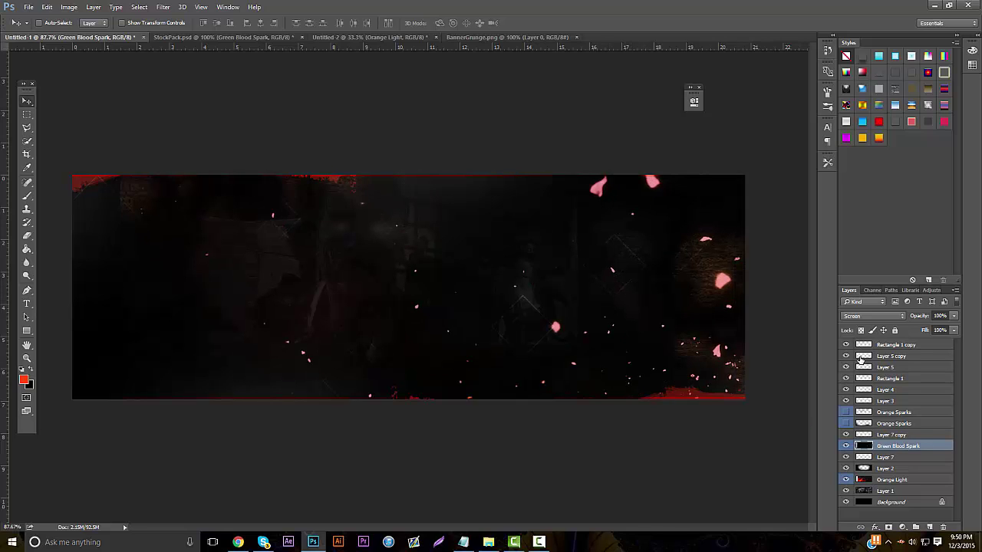
key("ctrl+u")
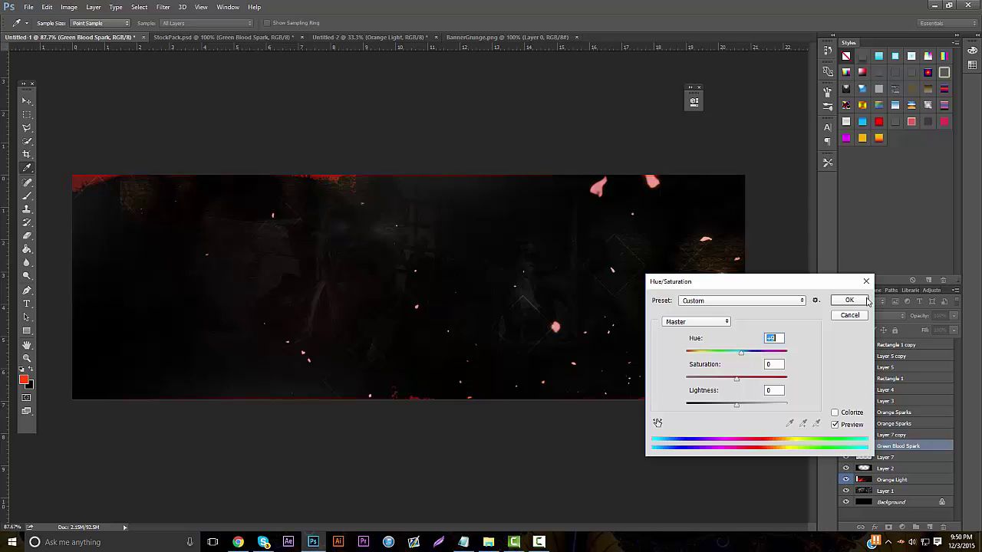
left_click(864, 300)
Step: Try Soft Light blending on the Green Blood Spark layer and return it to Screen
left_click(873, 316)
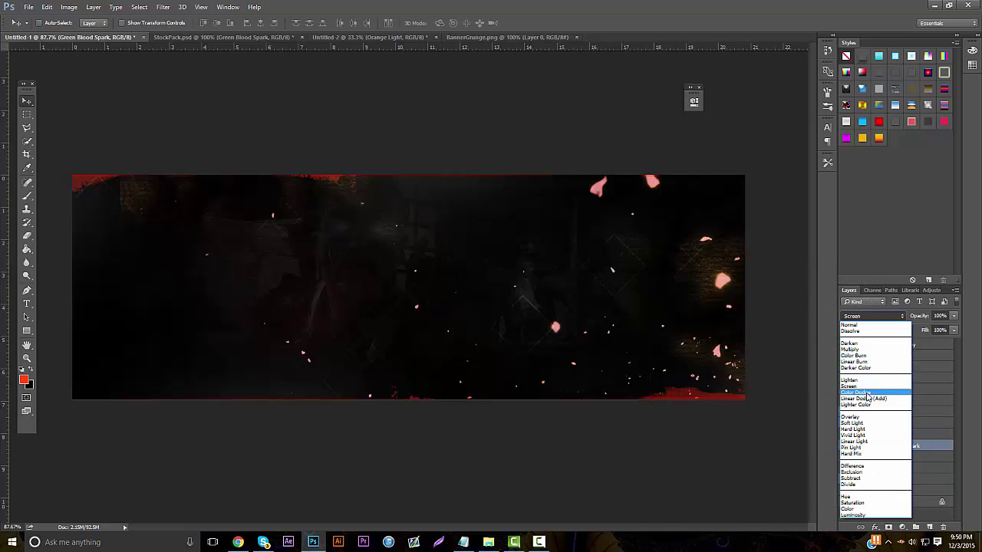
left_click(860, 381)
left_click(872, 316)
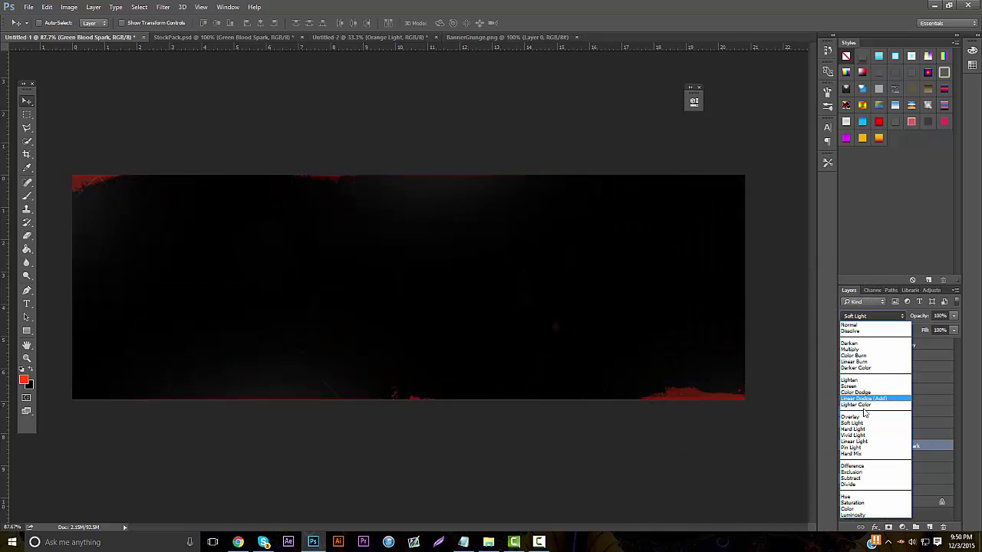
left_click(858, 391)
Step: Erase the Green Blood Spark texture outside the header's lower-right area and show both Orange Sparks layers
left_click(27, 236)
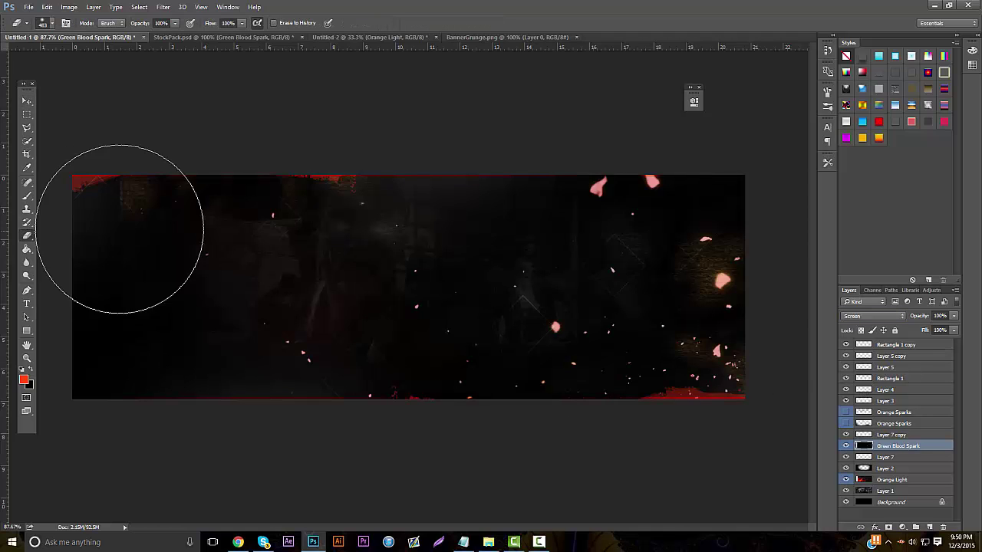
mouse_move(88, 417)
left_mouse_down()
mouse_move(303, 201)
mouse_move(316, 327)
mouse_move(421, 264)
mouse_move(532, 238)
mouse_move(485, 262)
mouse_move(660, 259)
mouse_move(728, 208)
mouse_move(656, 217)
mouse_move(700, 204)
mouse_move(378, 166)
left_mouse_up()
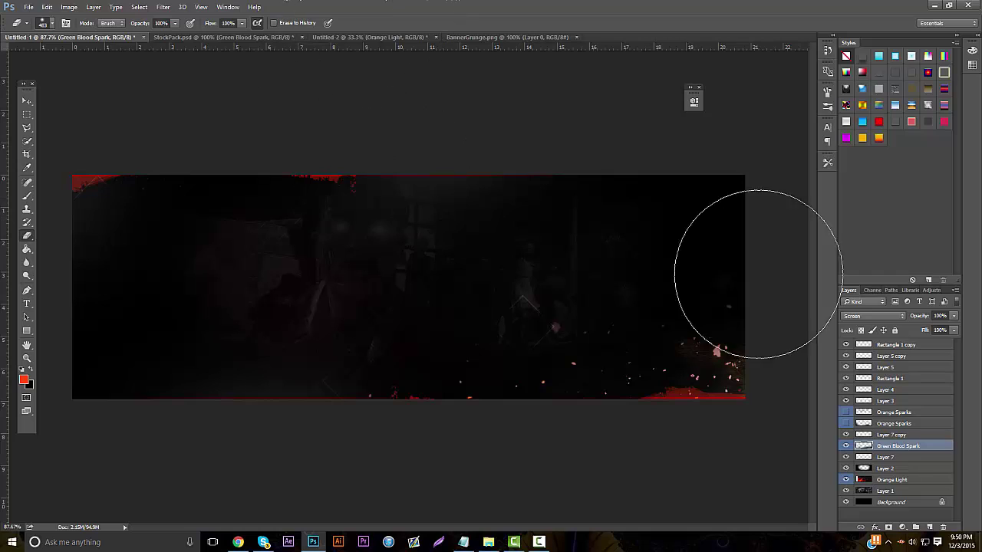
left_click(845, 425)
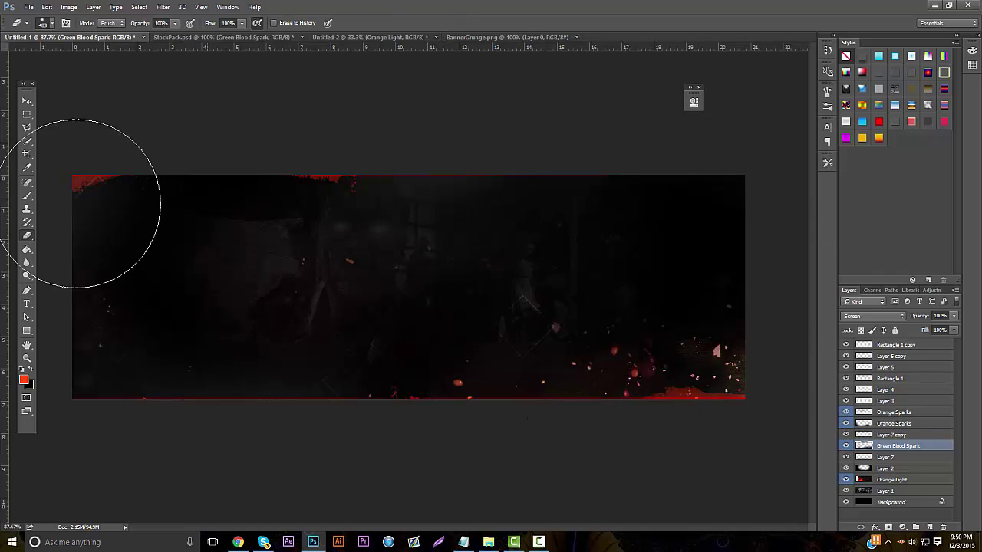
Step: Erase the large red sparks near the header's lower right from the lower Orange Sparks layer
left_click(897, 435)
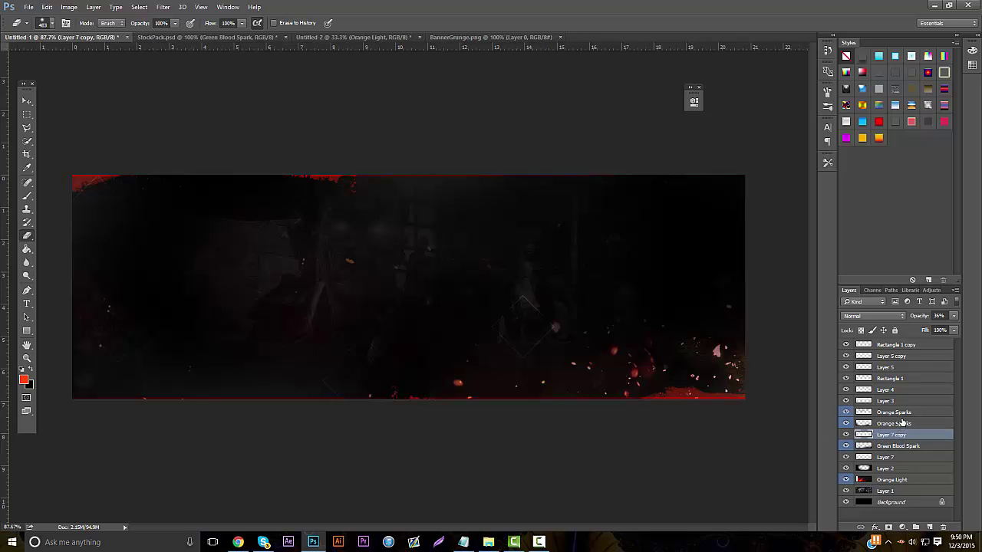
left_click(903, 422)
left_click(521, 388)
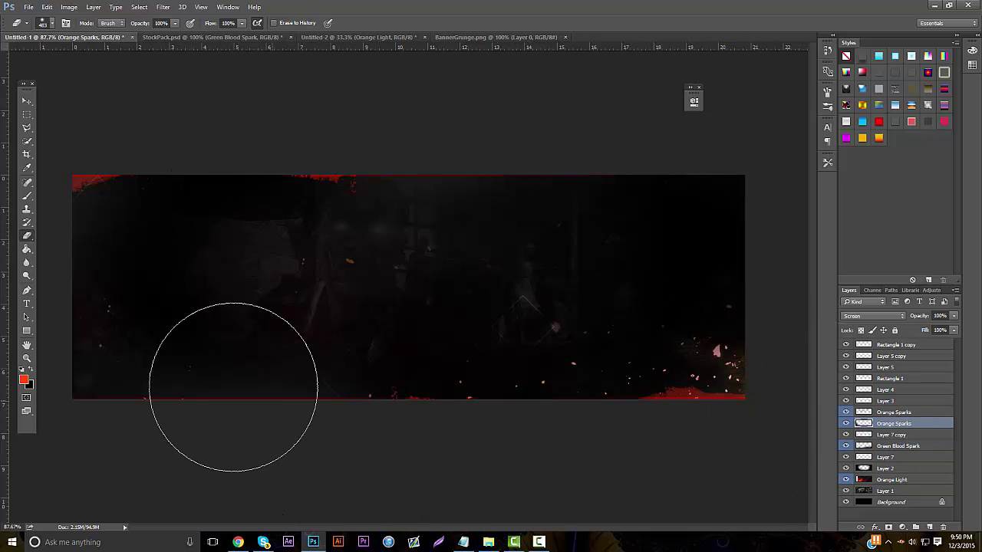
left_click(27, 358)
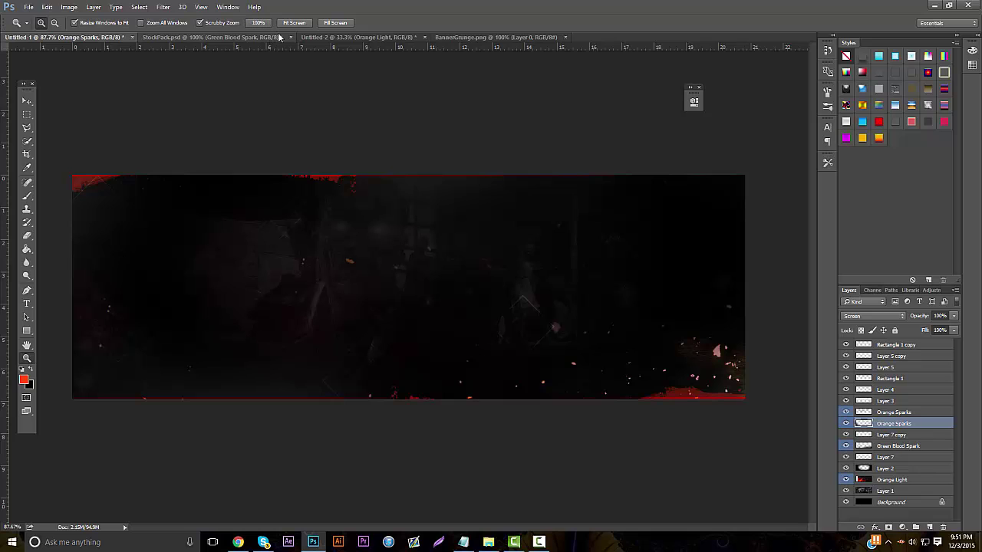
Step: Try the Red Blood texture from StockPack.psd on the header with Screen blending and delete it again
left_click(323, 37)
left_click(220, 38)
key("v")
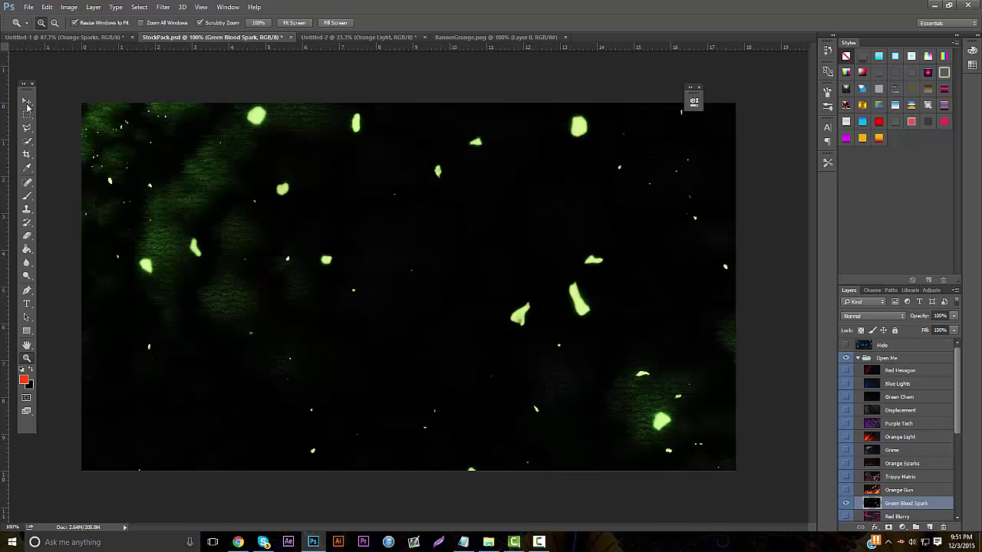
scroll(854, 480, "down", 1)
left_click(846, 464)
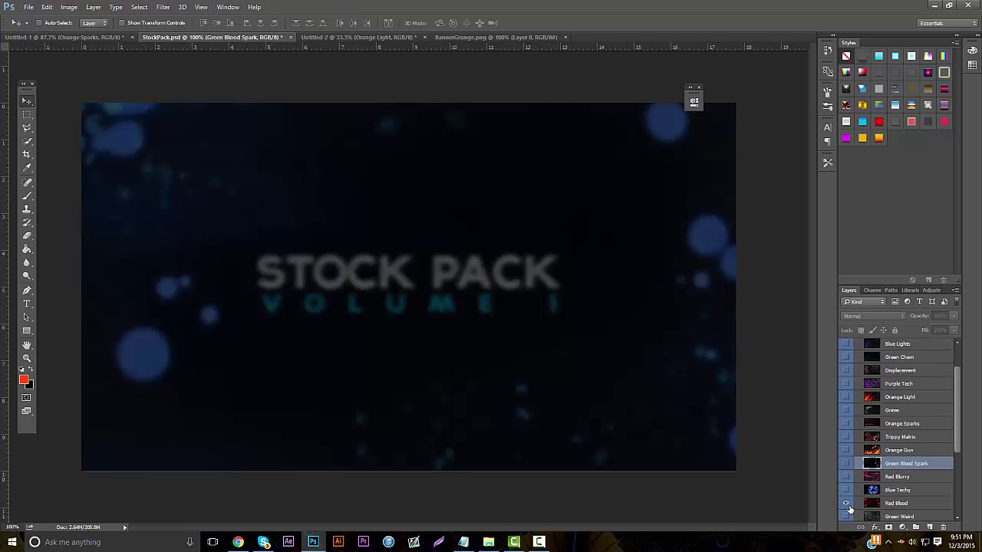
left_click(845, 503)
left_click(857, 505)
left_click_drag(589, 387, 361, 127)
left_click(874, 316)
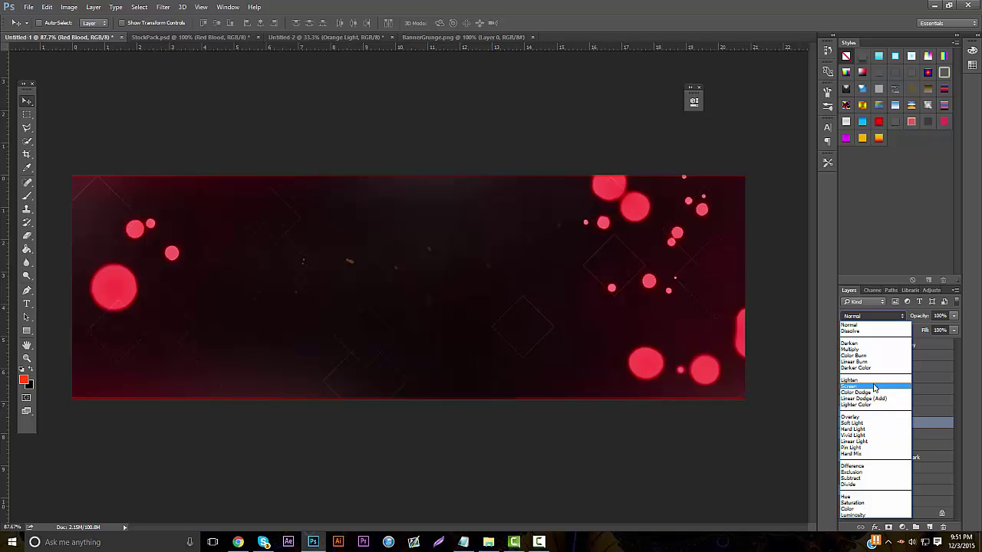
left_click(874, 386)
left_click(943, 526)
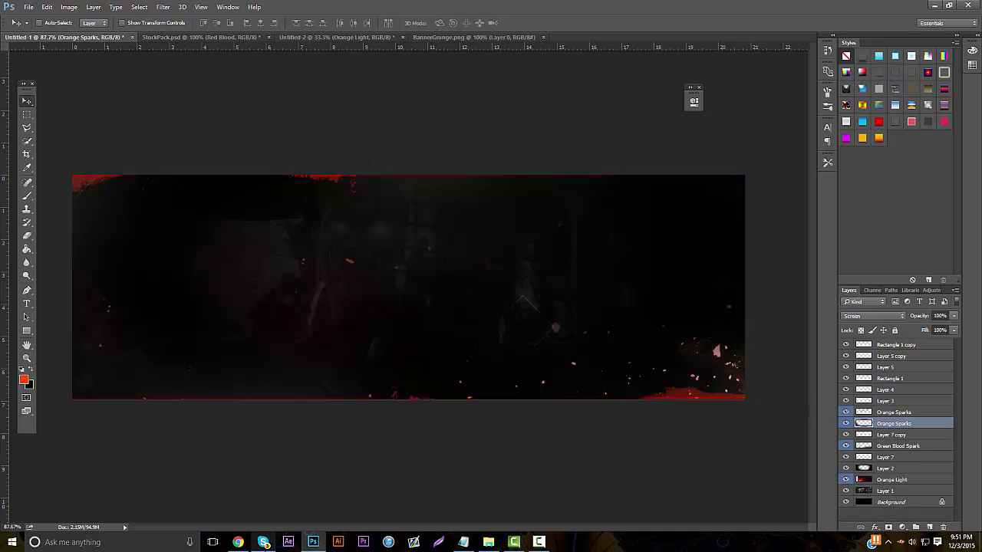
Step: Switch to the Chrome browser and open dafont.com in place of the grunge banner image
mouse_move(264, 542)
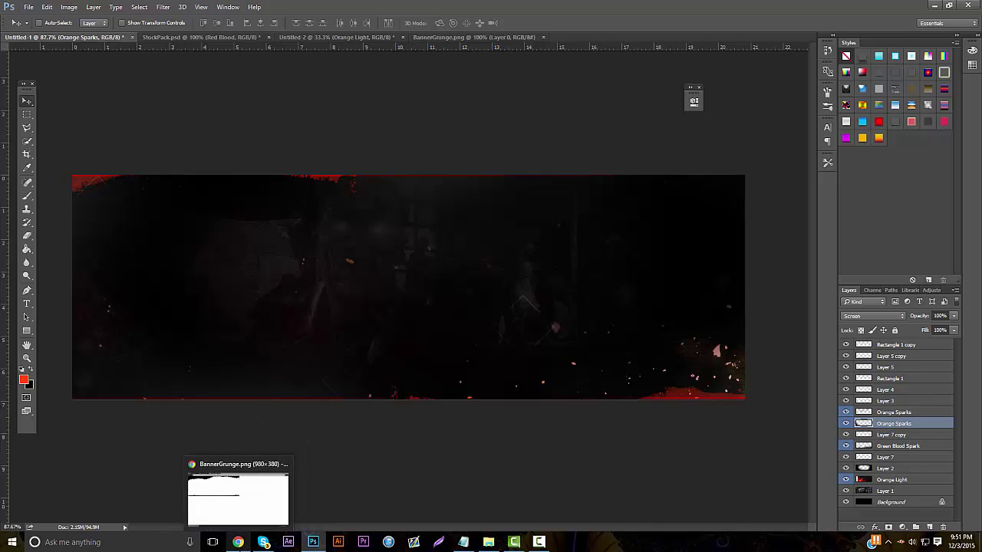
left_click(238, 498)
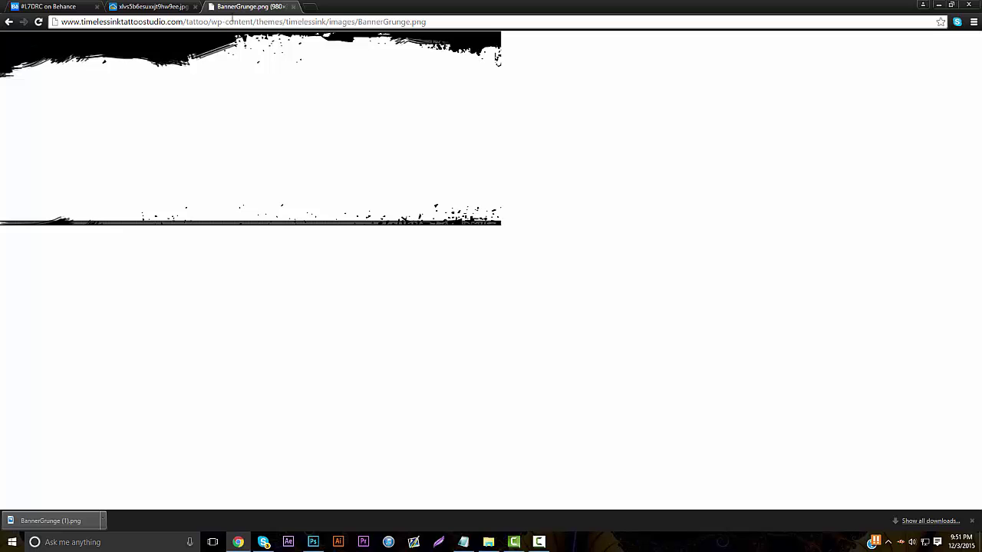
left_click(231, 18)
type("daf")
key("Return")
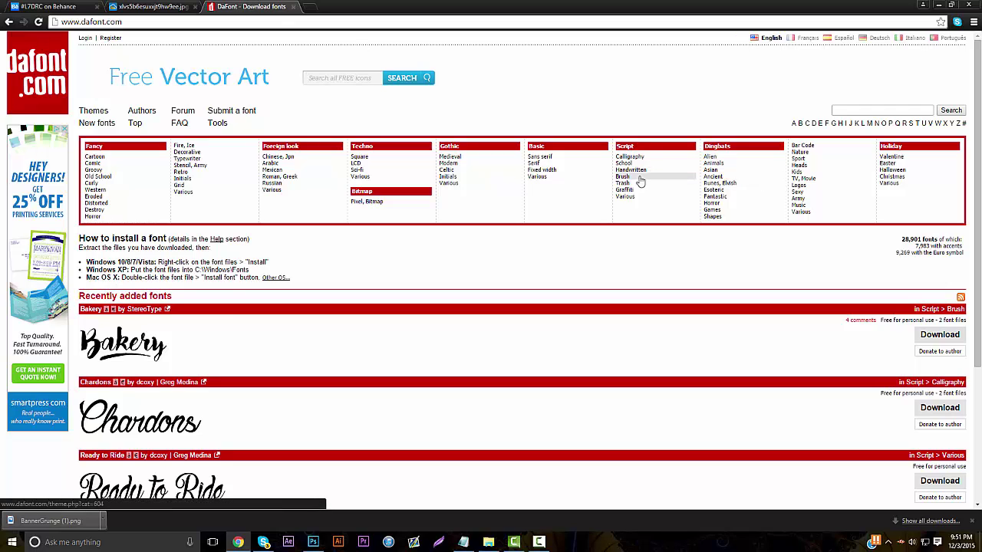
Step: Preview the word "template" in the Script > Brush fonts and look through the samples for a title font
left_click(639, 179)
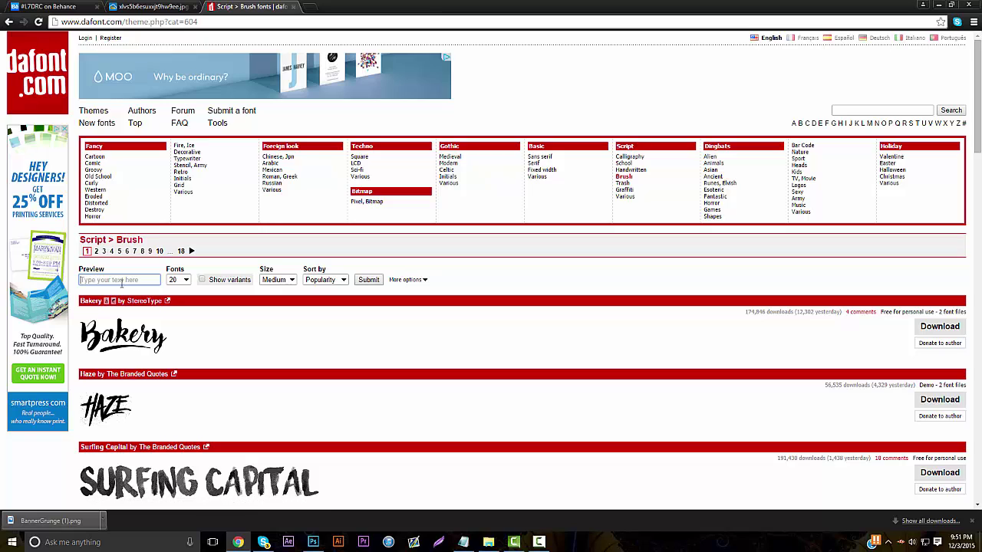
type("template")
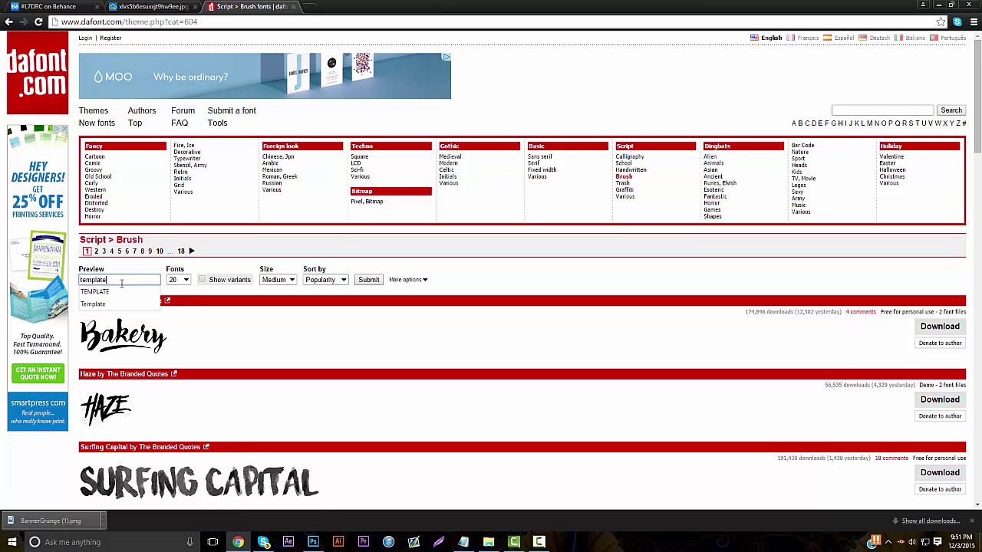
key("Return")
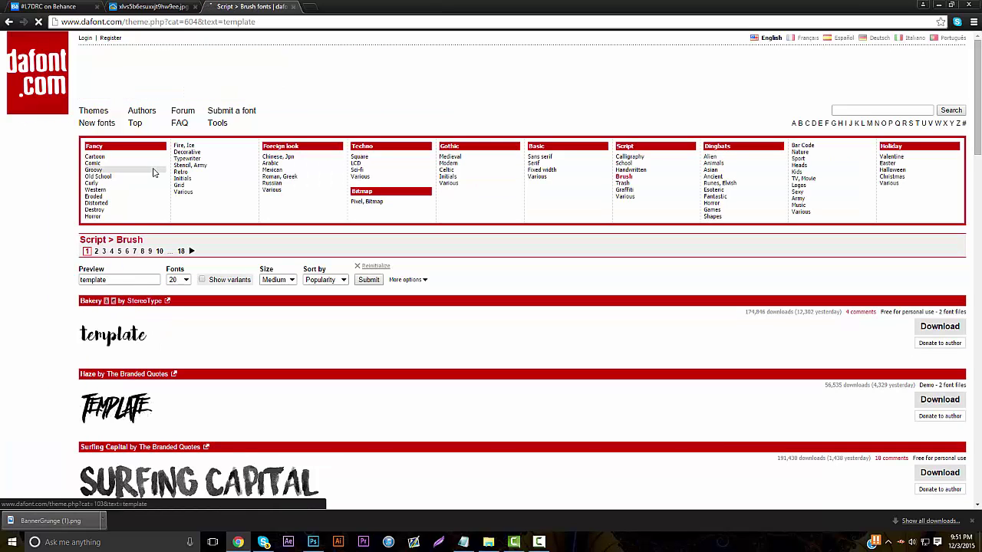
scroll(170, 219, "down", 3)
scroll(171, 220, "down", 1)
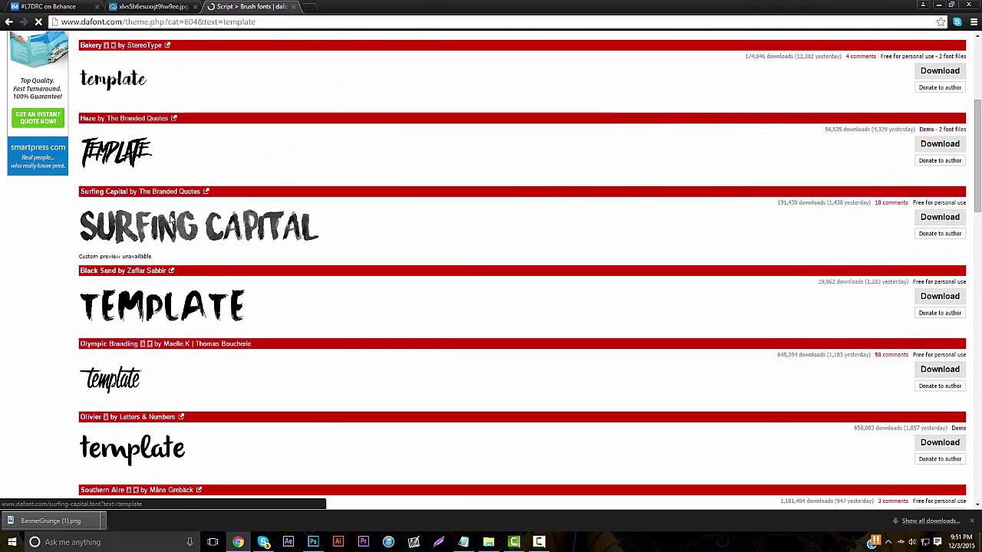
scroll(171, 219, "down", 5)
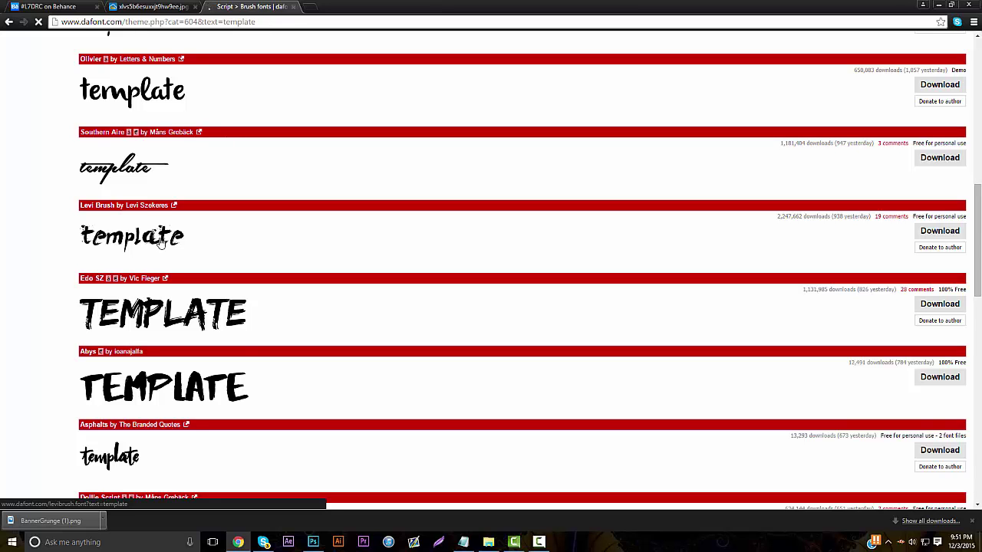
scroll(161, 242, "down", 3)
Step: Switch to Photoshop and add the title text "template" left of the header's centre in LeviReBrushed Regular at 112 pt
left_click(313, 542)
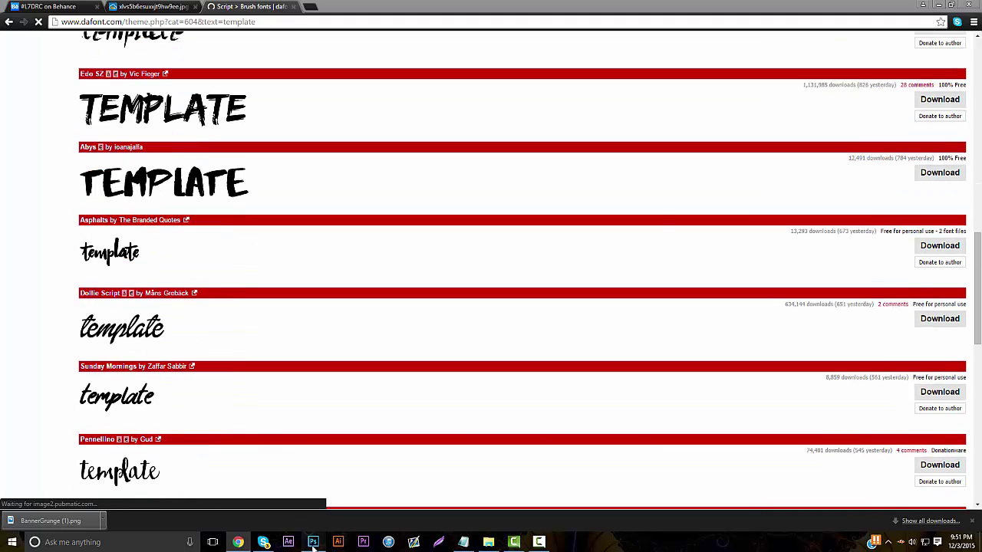
left_click(27, 304)
left_click(250, 299)
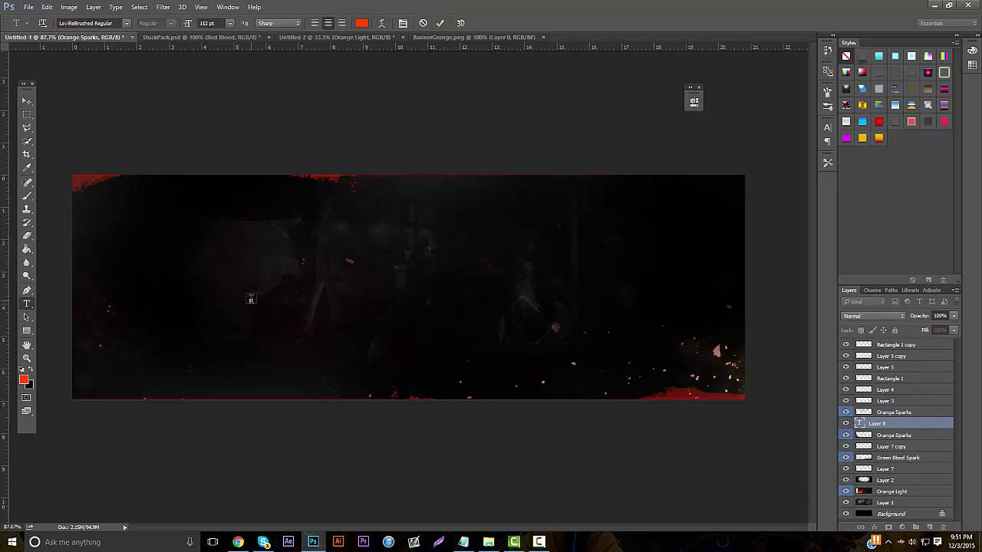
type("TE")
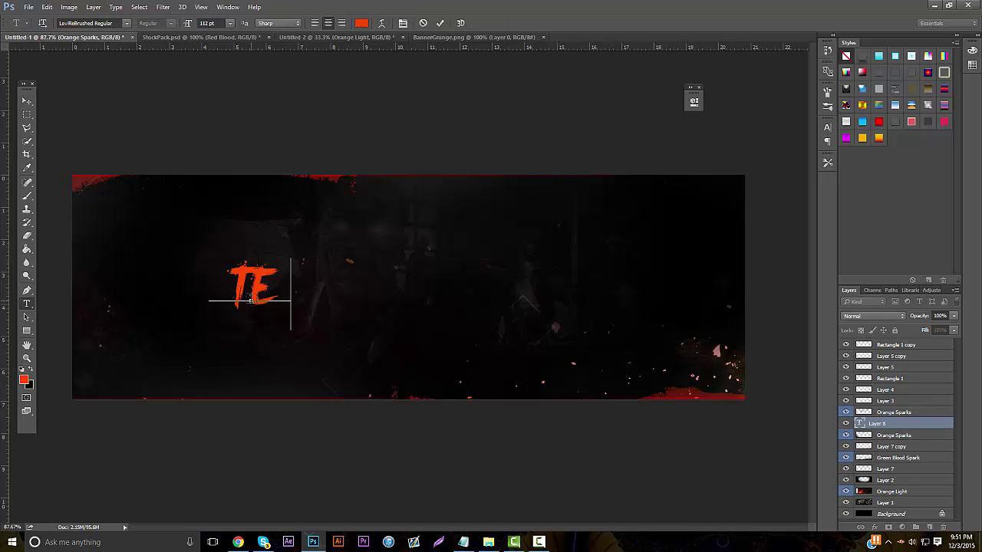
type("MPLATE")
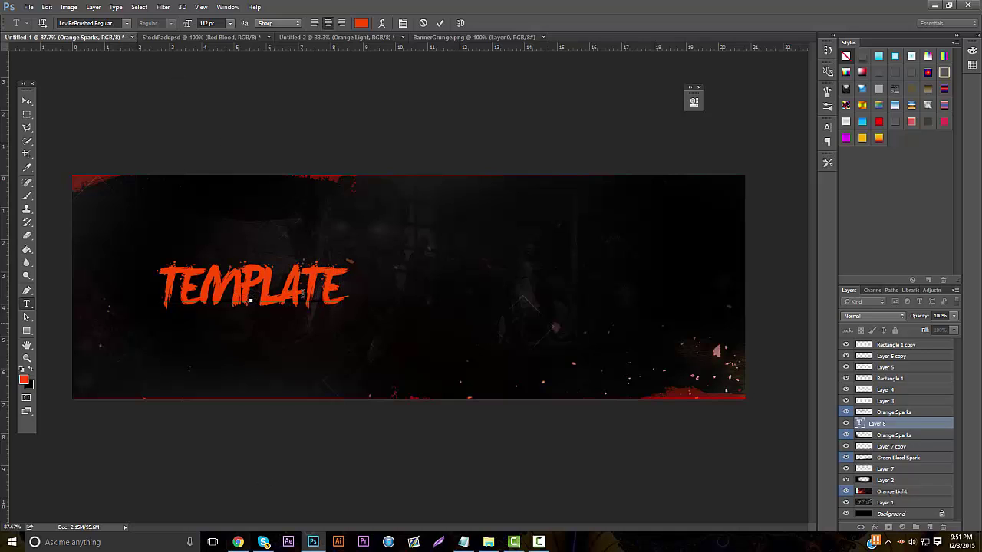
Step: Try other installed fonts on the title text and return it to LeviReBrushed Regular
left_click(237, 542)
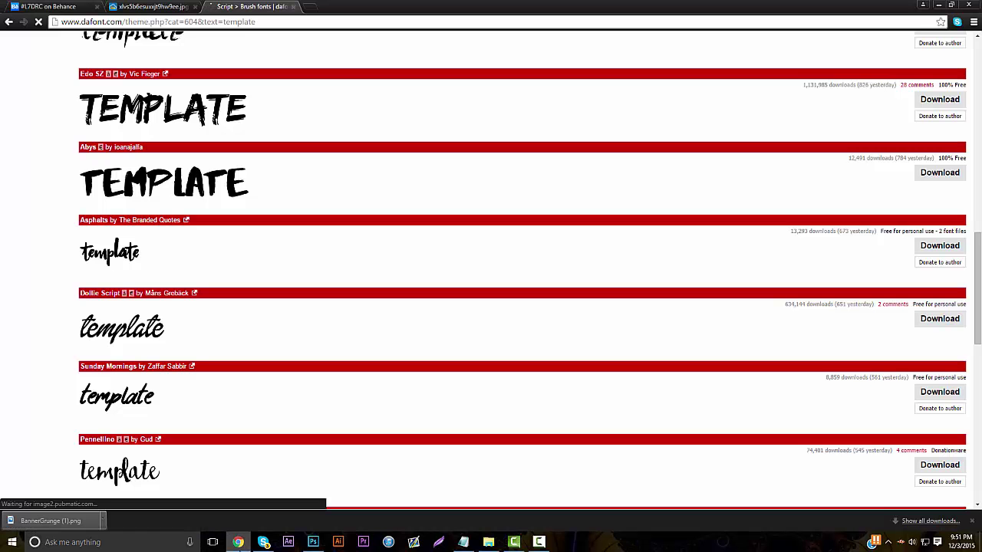
left_click(313, 542)
key("ctrl+a")
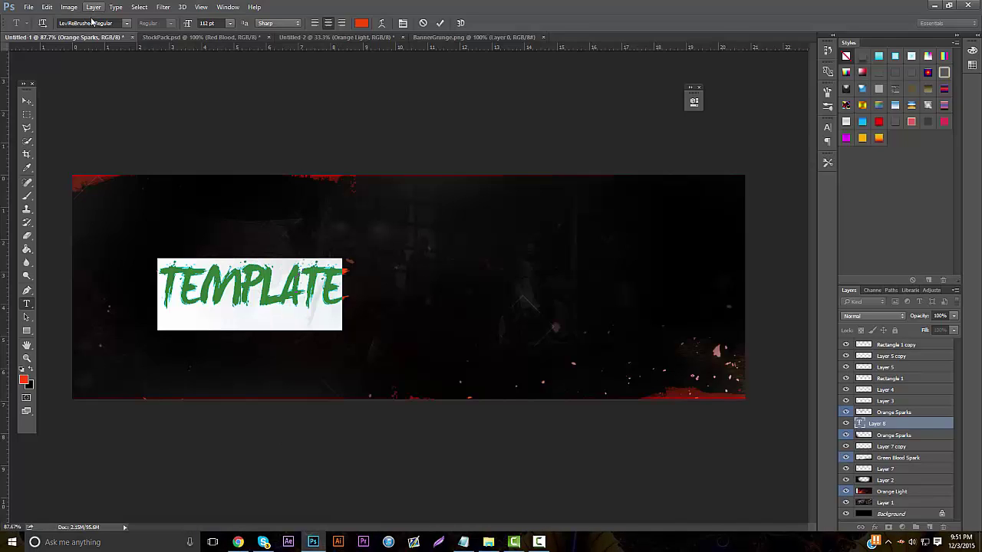
left_click(90, 23)
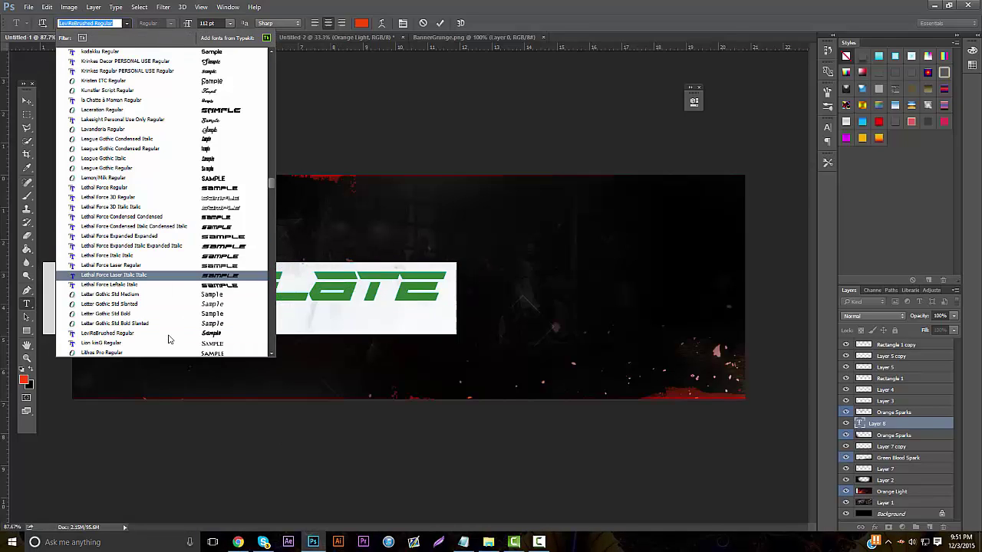
left_click(207, 332)
left_click(258, 299)
Step: Turn off All Caps for the whole title text and move it to the middle of the header
key("ctrl+a")
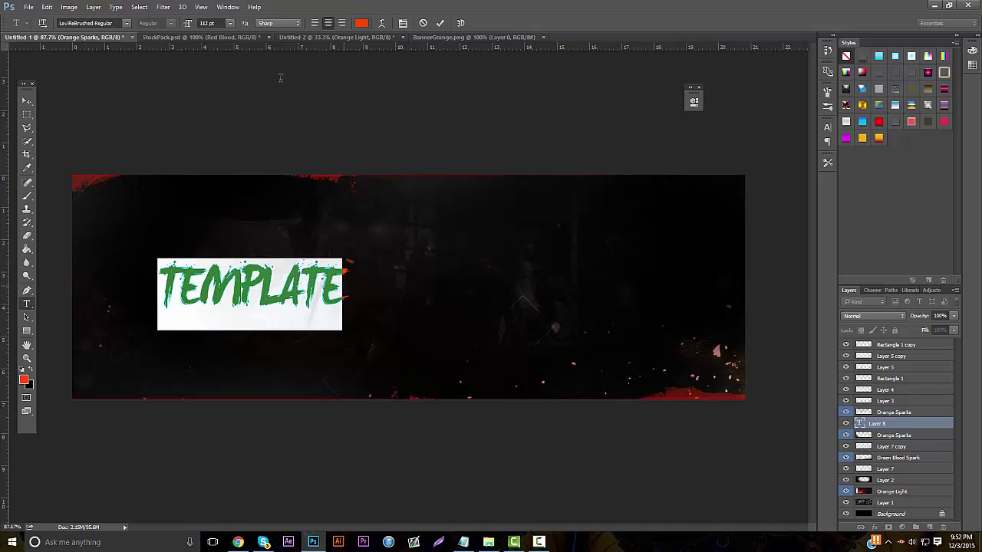
left_click(402, 23)
left_click(746, 202)
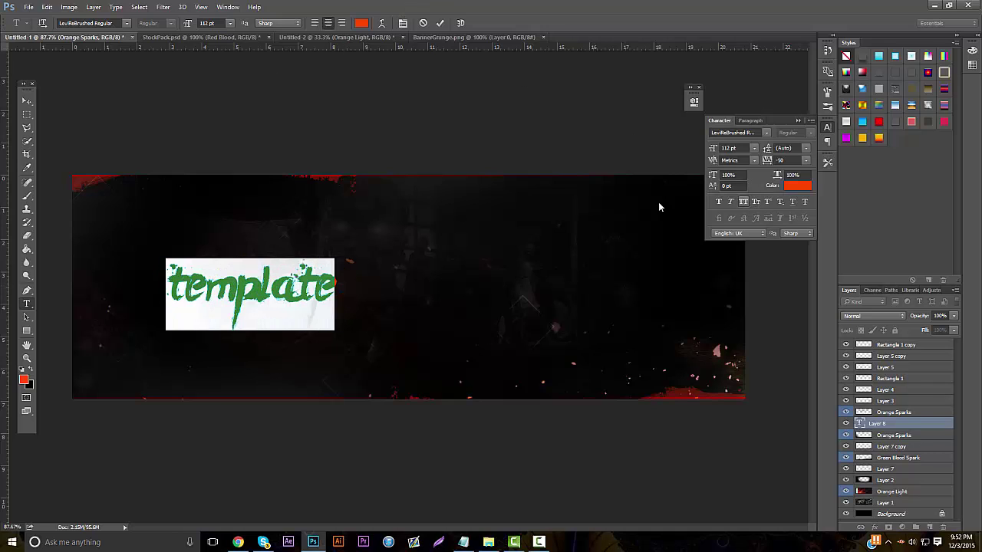
left_click(25, 100)
left_click_drag(291, 270, 452, 271)
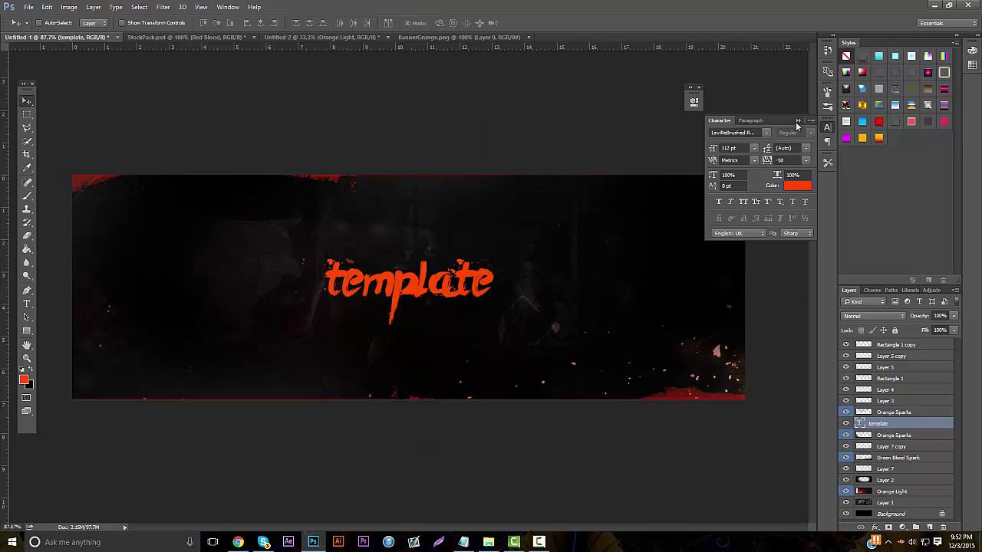
Step: Apply the red preset layer style with inner glow, gradient overlay and drop shadow to the title text
left_click(797, 122)
left_click(878, 138)
left_click(879, 122)
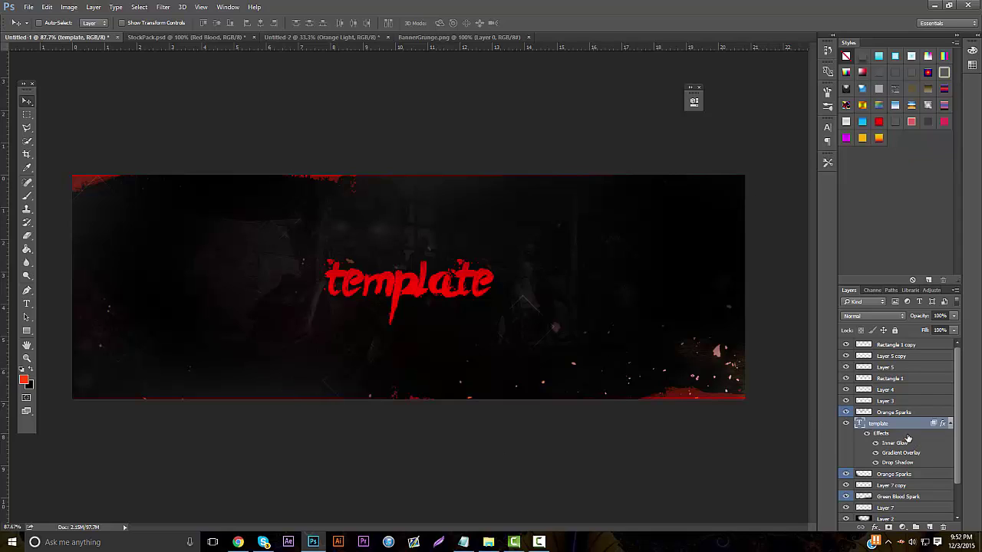
Step: Duplicate the styled title text and rasterize the lower copy with its effects into a plain pixel layer
key("ctrl+j")
left_click(923, 490)
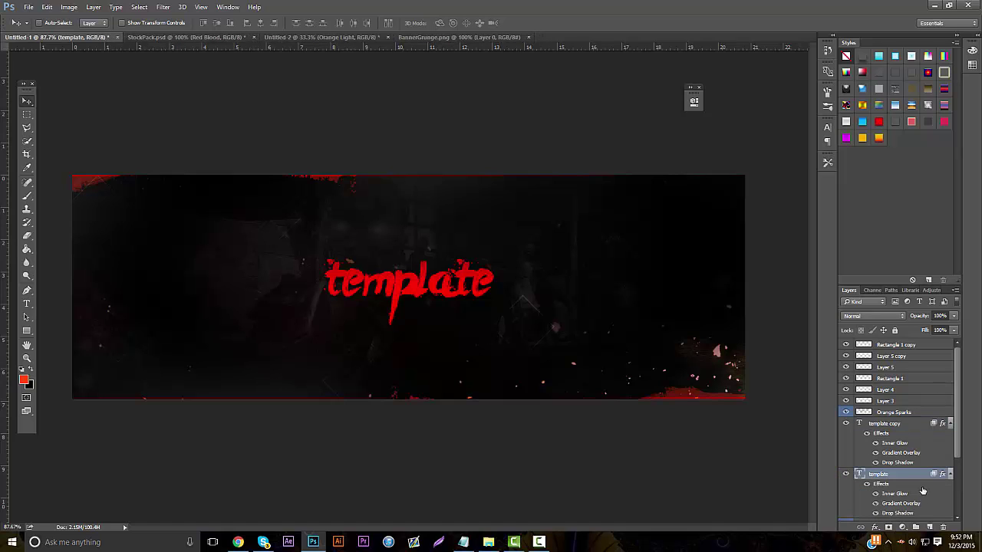
right_click(874, 477)
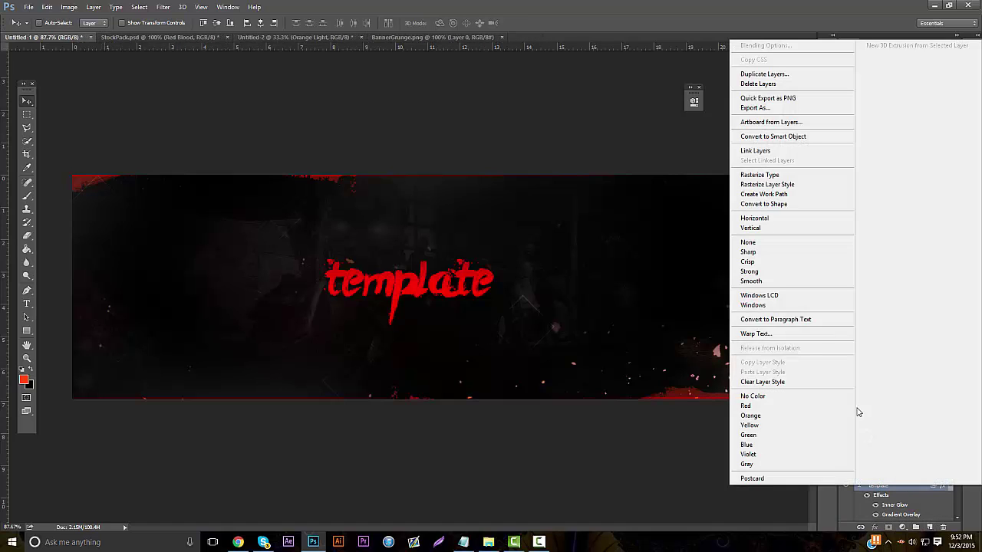
left_click(763, 174)
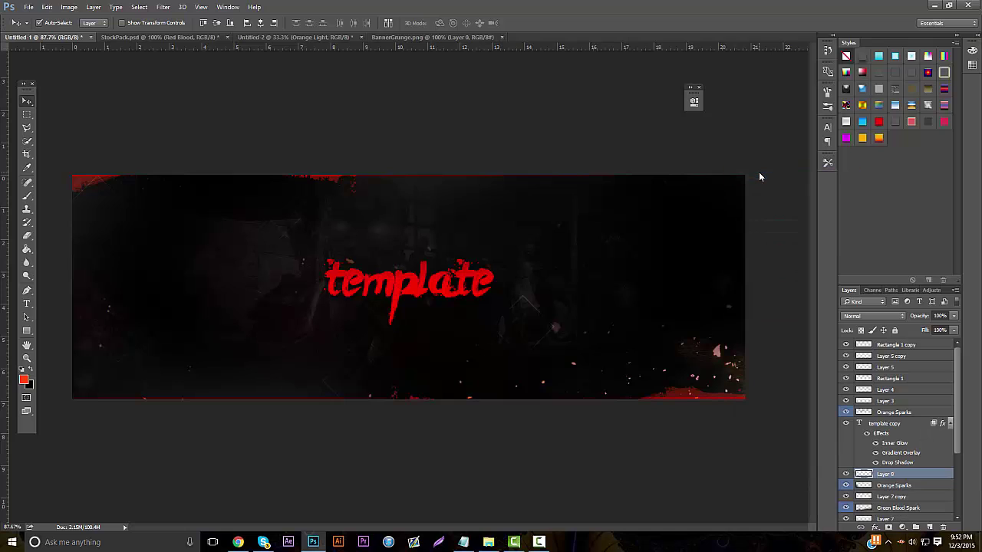
Step: Desaturate the rasterized title copy beneath the red text to grey
left_click(92, 6)
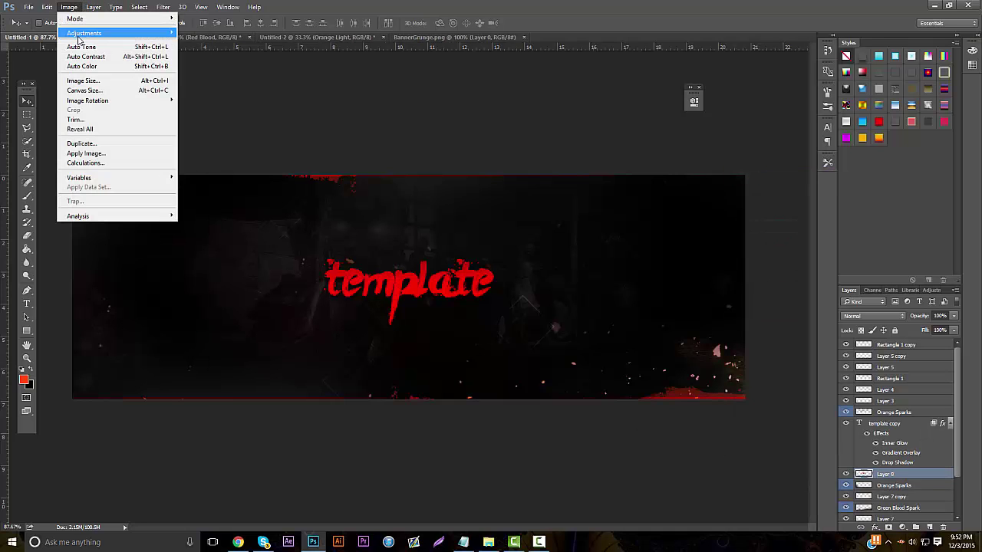
mouse_move(85, 31)
left_click(205, 105)
left_click(763, 193)
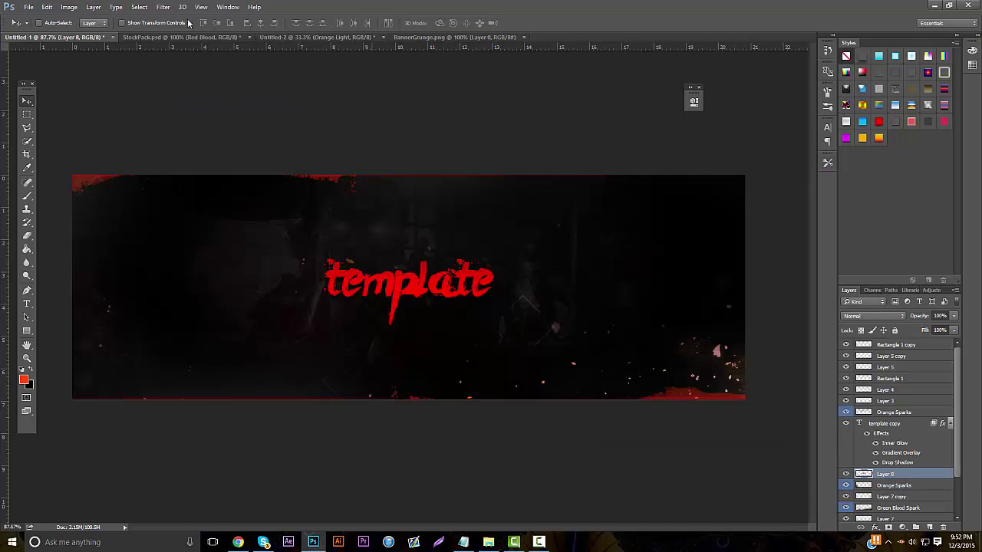
Step: Apply a horizontal Motion Blur to the grey title copy with angle 0 and a distance of about 250 pixels
left_click(163, 7)
mouse_move(197, 121)
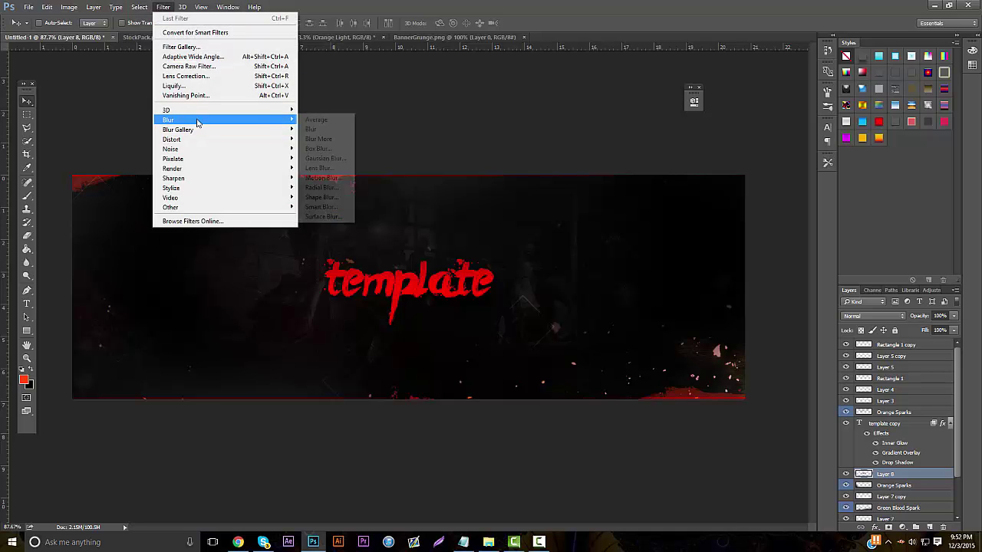
left_click(344, 179)
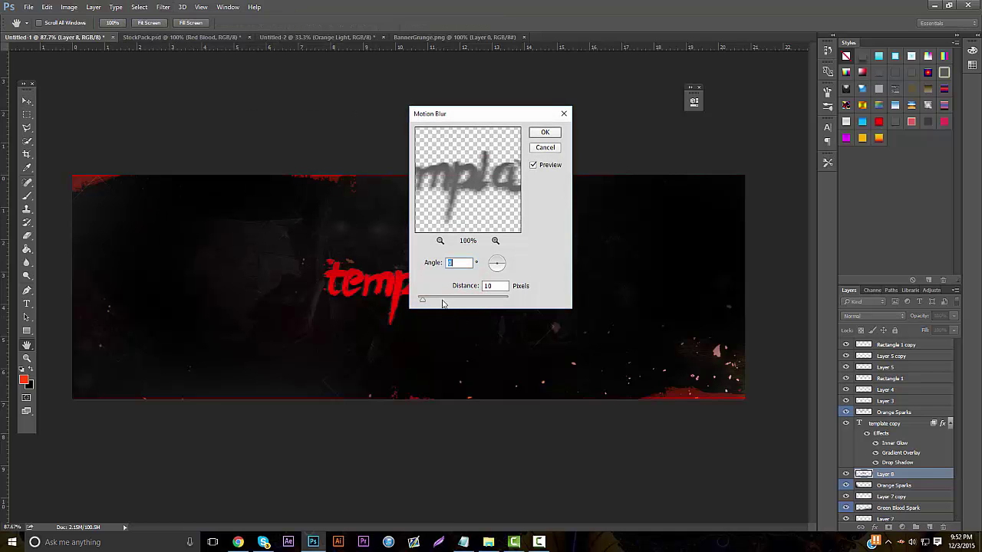
left_click_drag(441, 299, 465, 300)
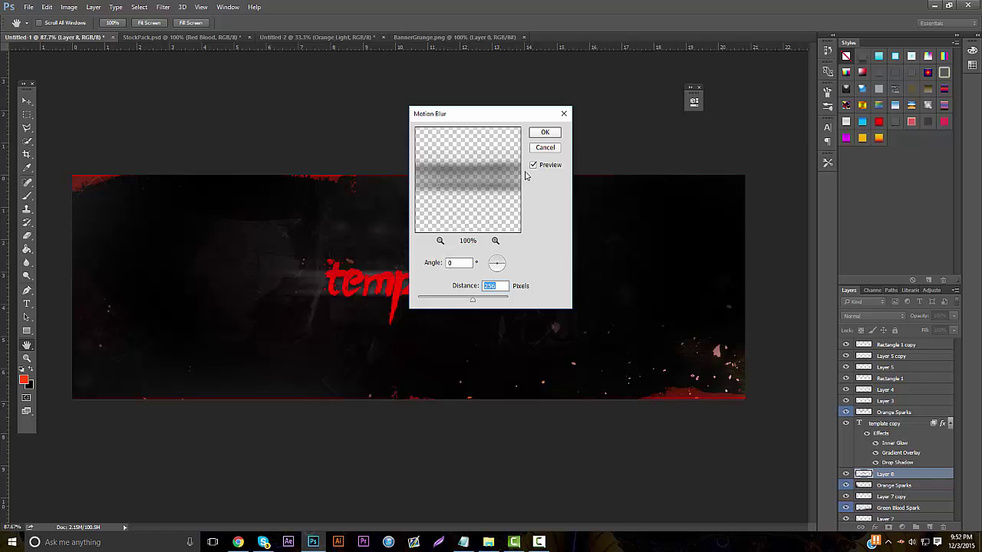
left_click(545, 132)
Step: Set the blurred title copy's blending mode to Soft Light and view the title area closer
left_click(883, 316)
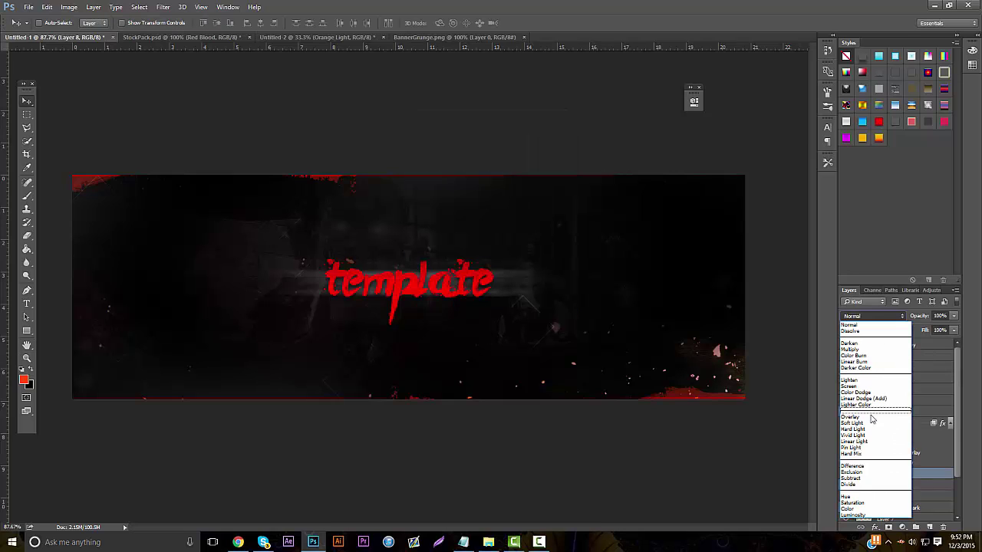
left_click(867, 421)
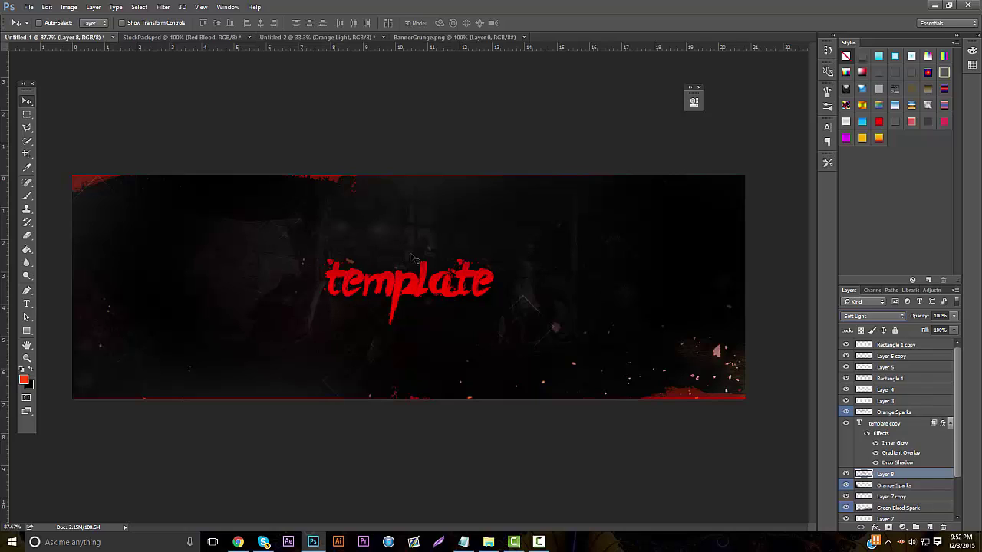
left_click(26, 358)
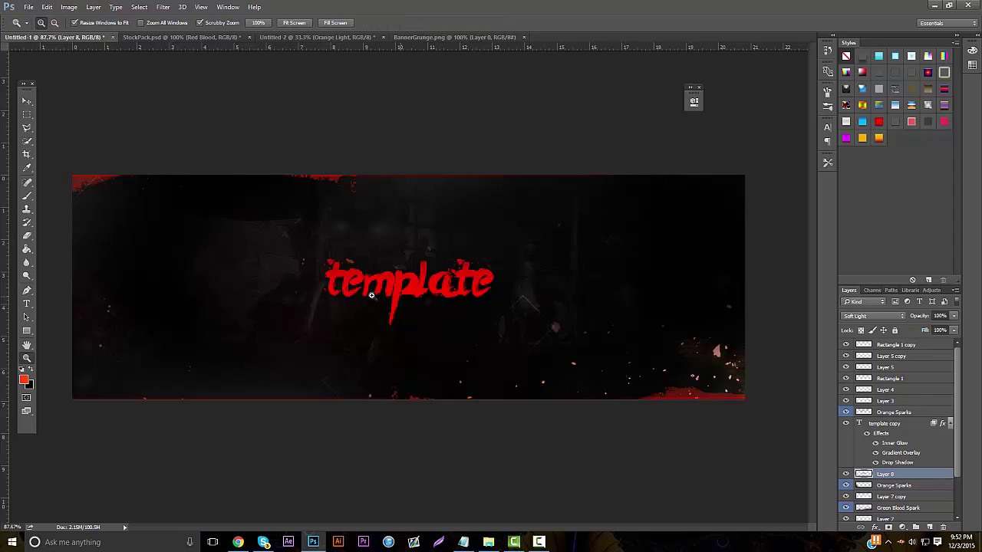
left_click(376, 265, "alt")
left_click(377, 264)
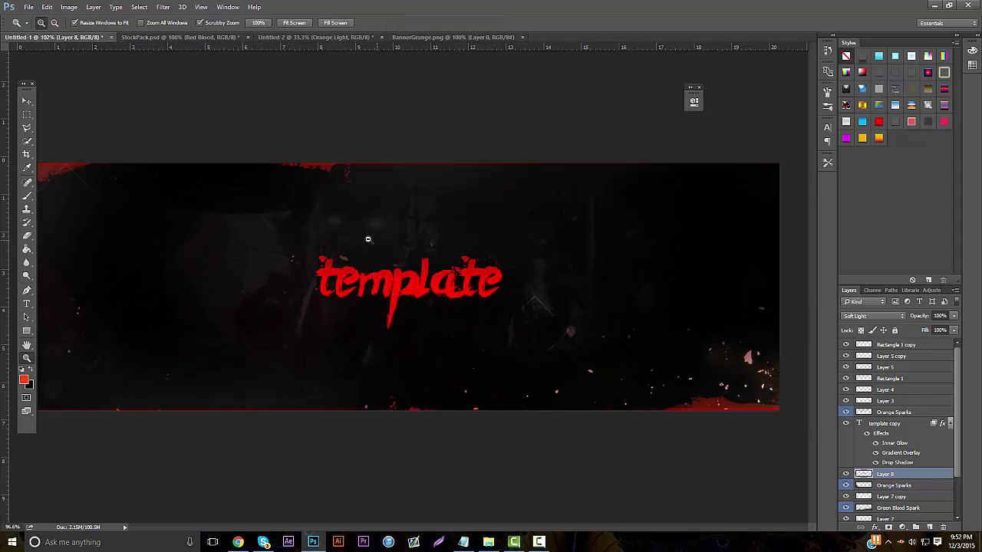
Step: Search the desktop and its Save, Personal, Illustrator and Designing folders for the social icon pack file
left_click(313, 542)
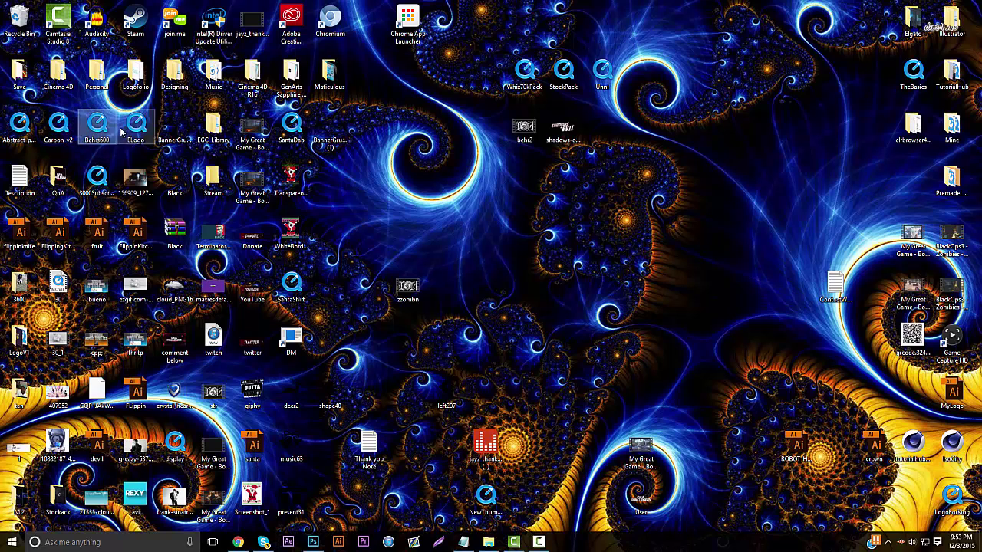
left_click(91, 195)
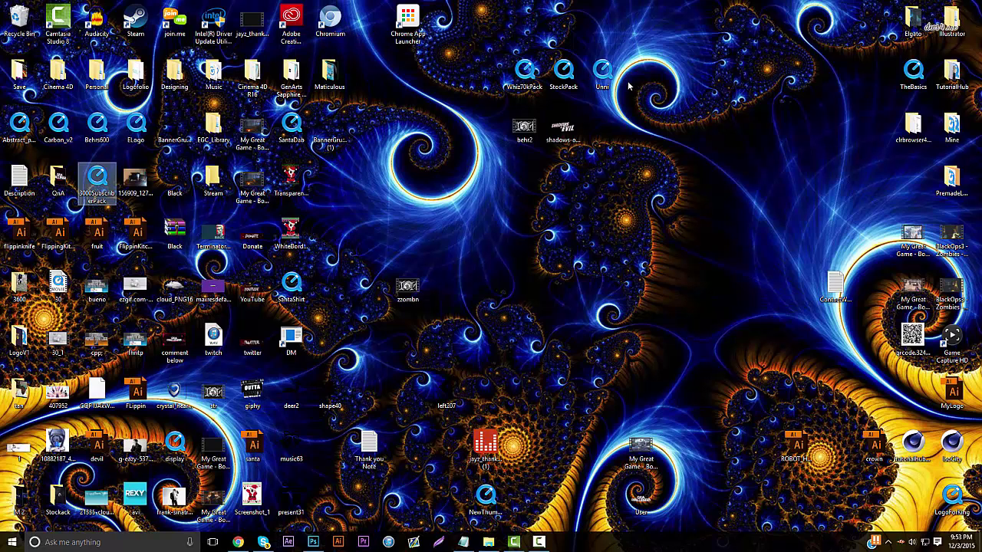
left_click(313, 542)
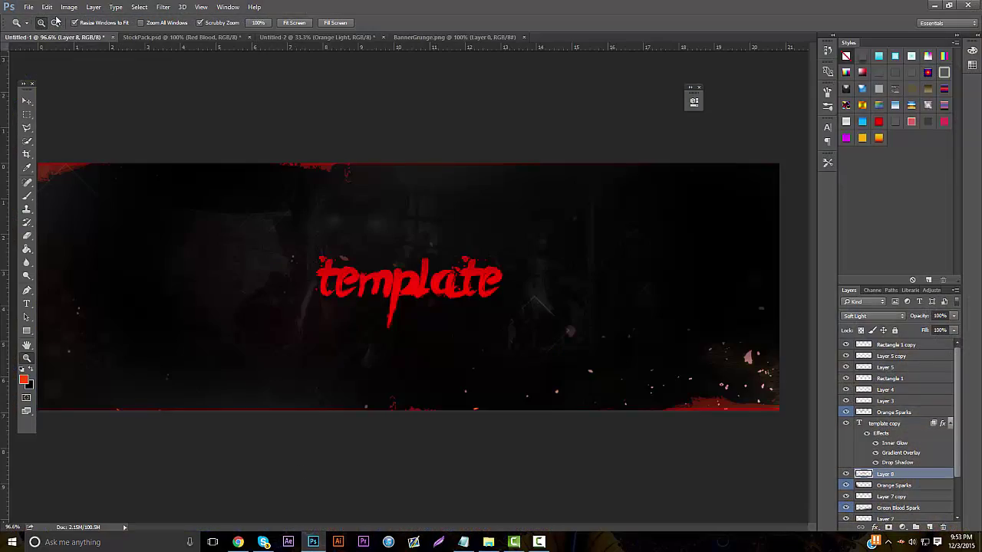
left_click(28, 7)
left_click(31, 26)
type("keep")
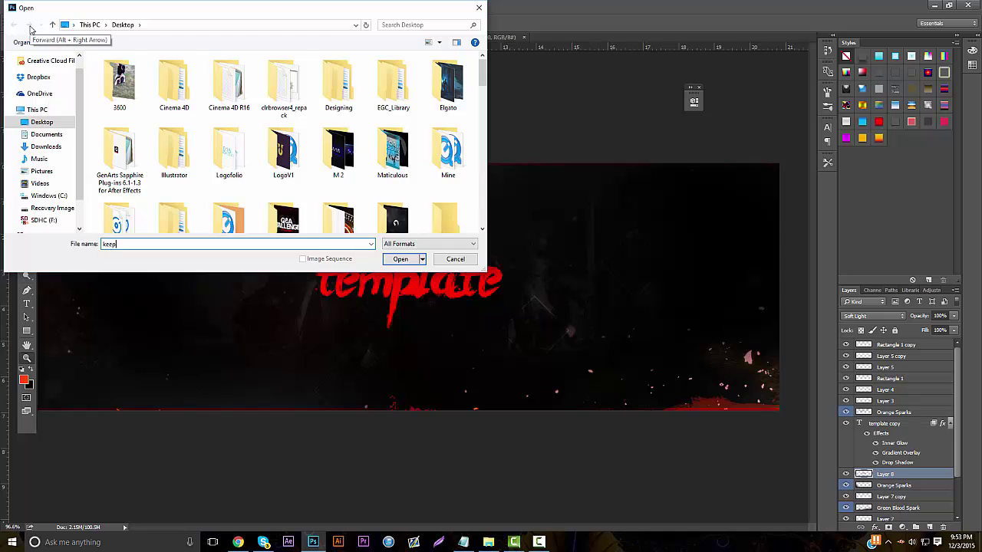
type("save")
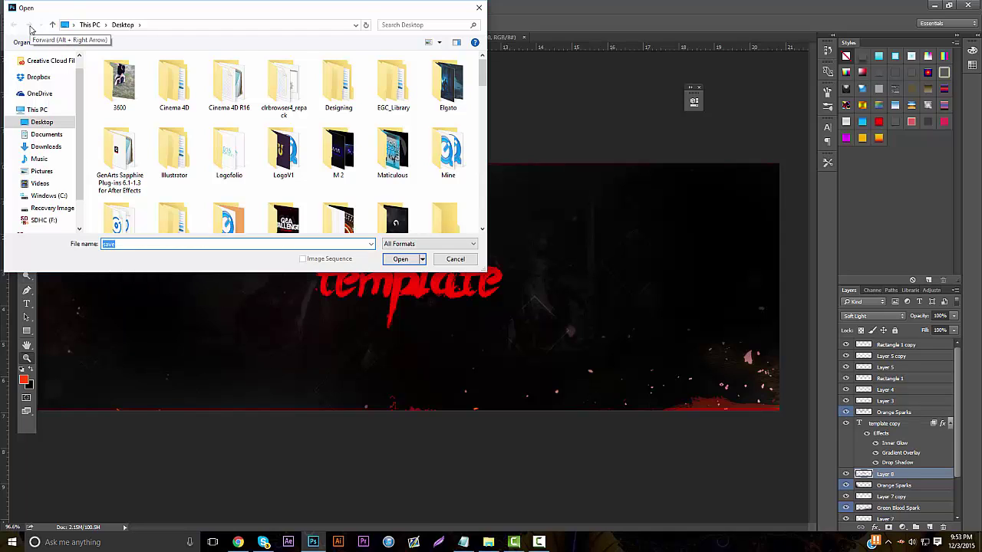
key("Return")
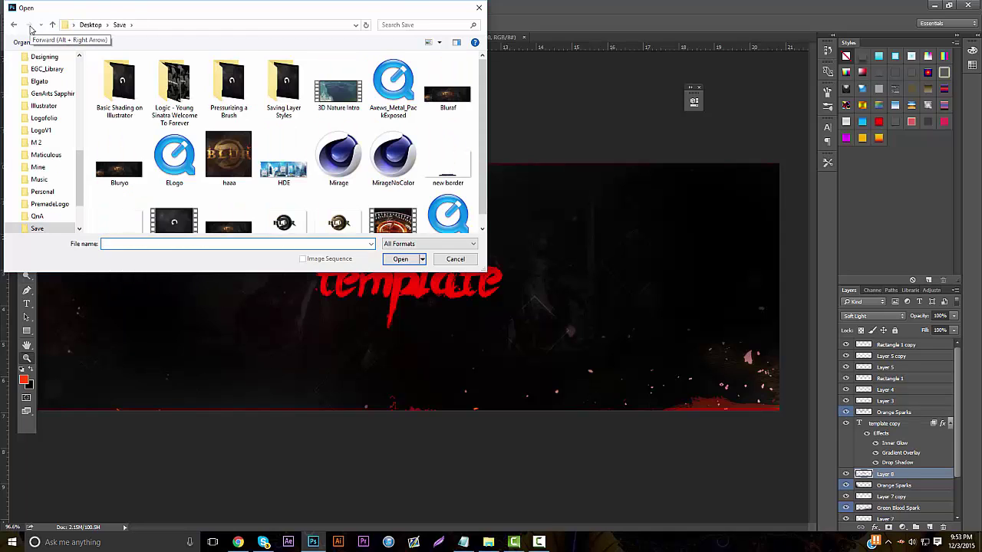
left_click(51, 192)
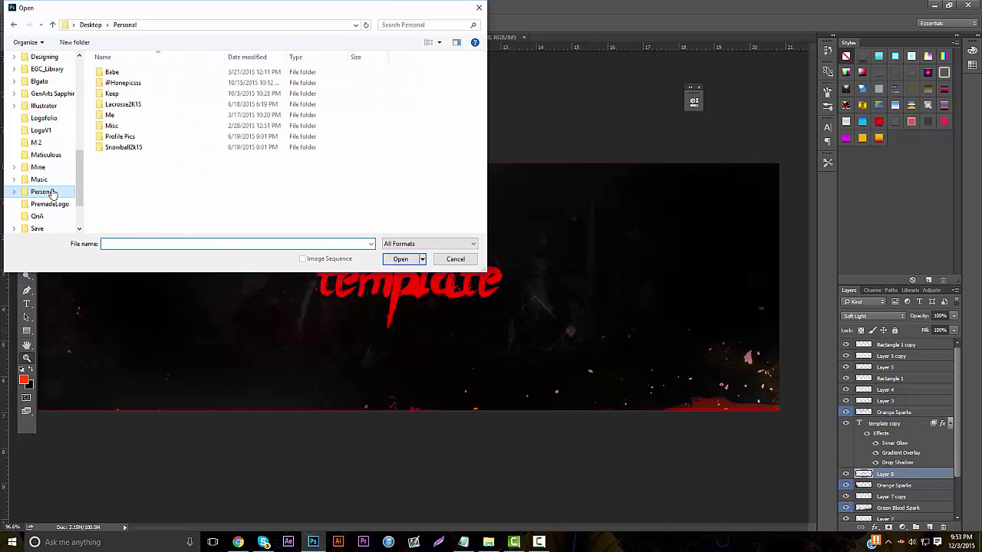
left_click(43, 118)
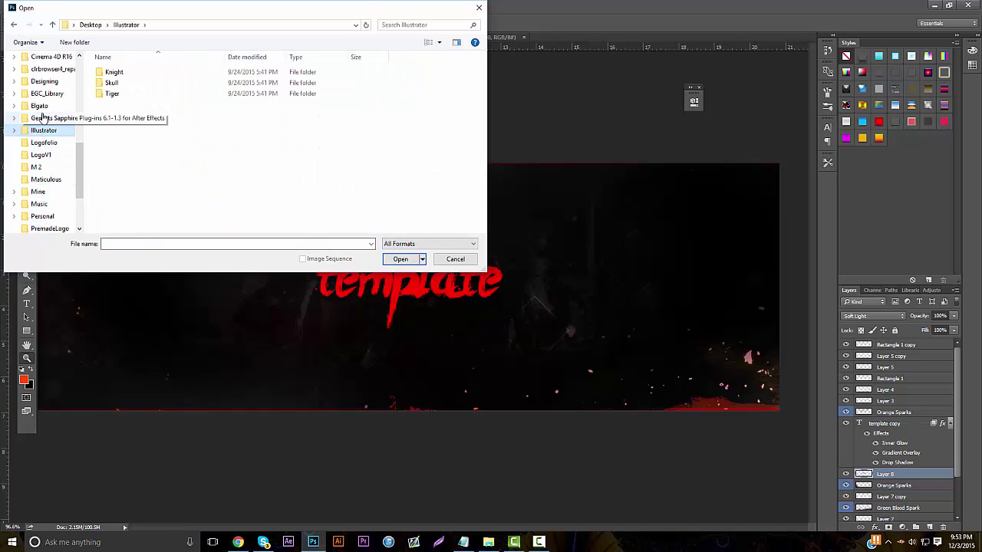
left_click(42, 107)
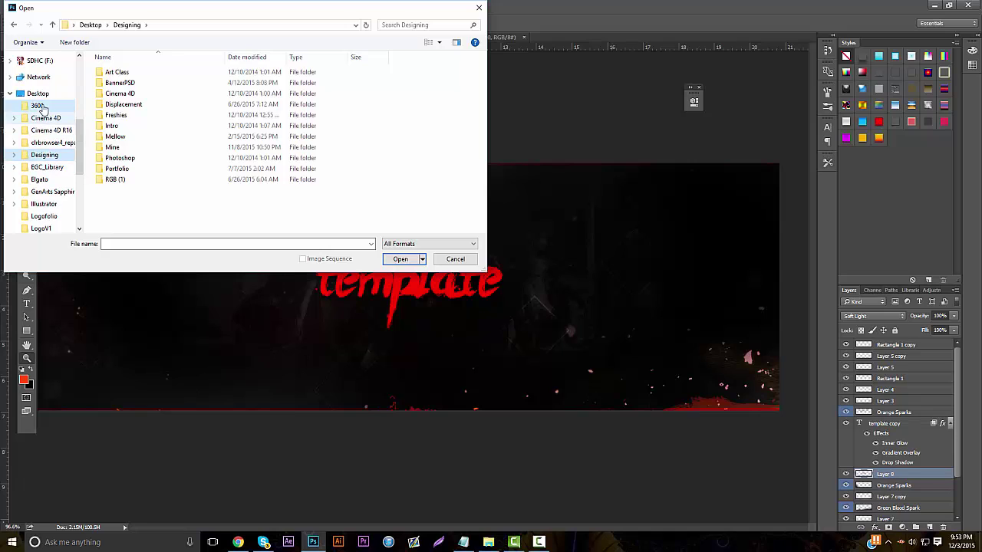
Step: Open the SocialMediaPack file from the Mine folder on the Desktop
left_click(38, 105)
left_click(38, 92)
scroll(138, 138, "down", 2)
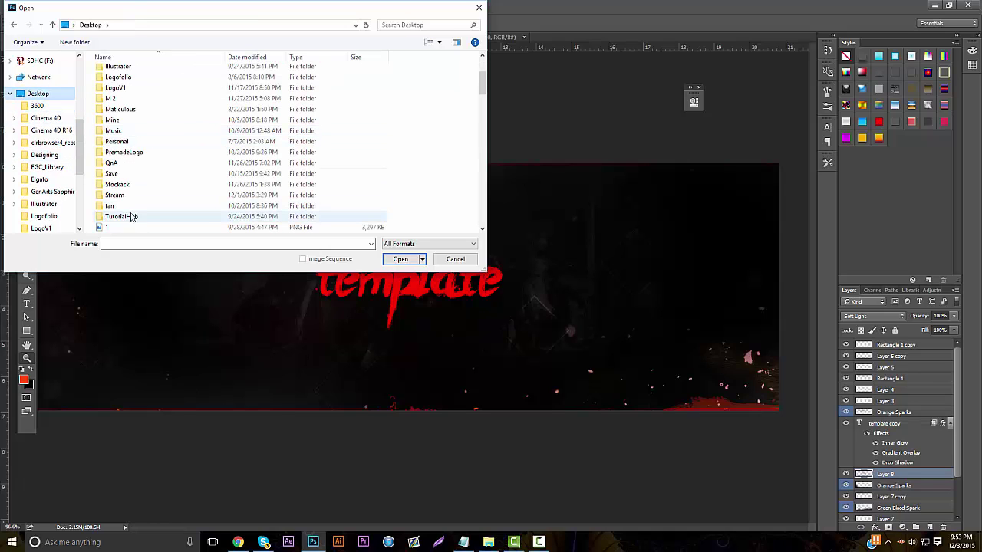
scroll(137, 192, "up", 1)
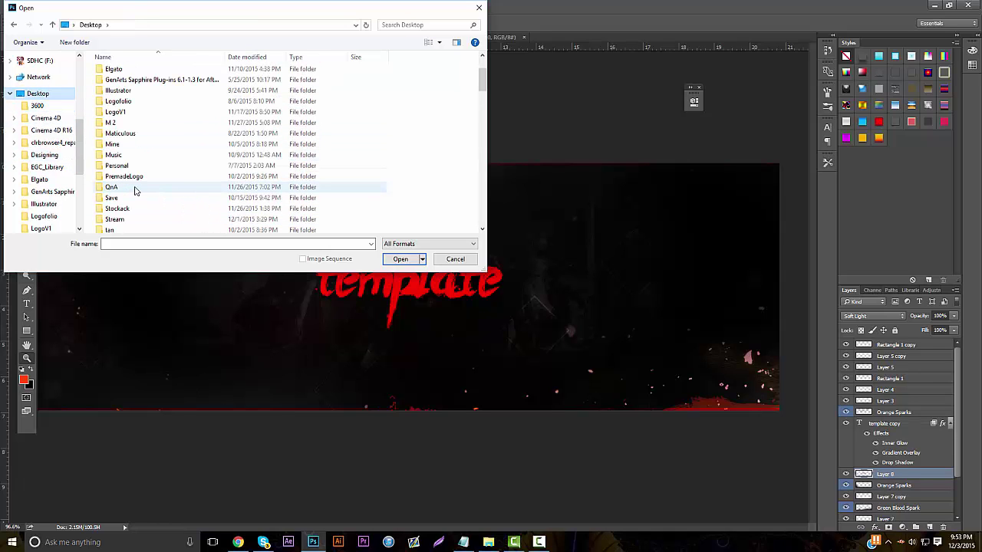
double_click(154, 145)
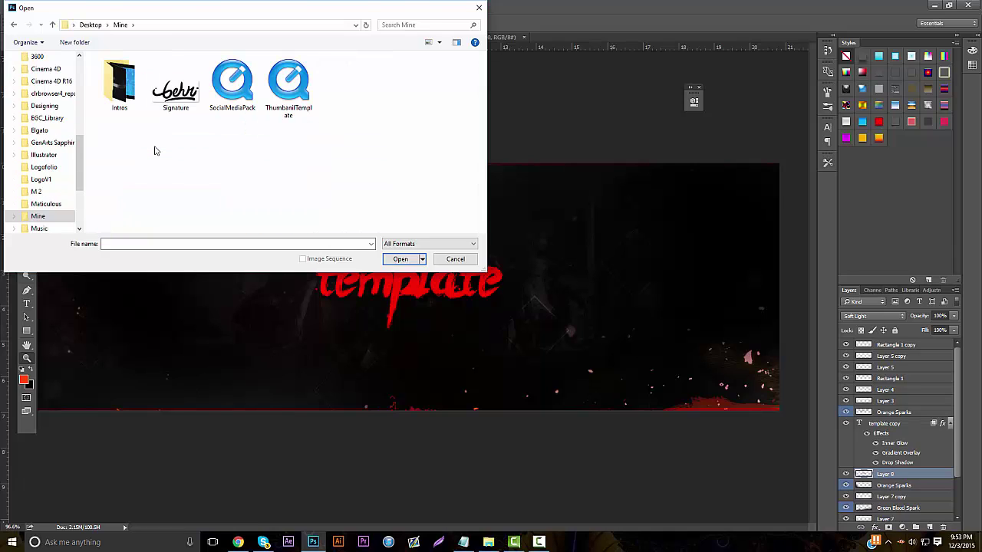
left_click(236, 88)
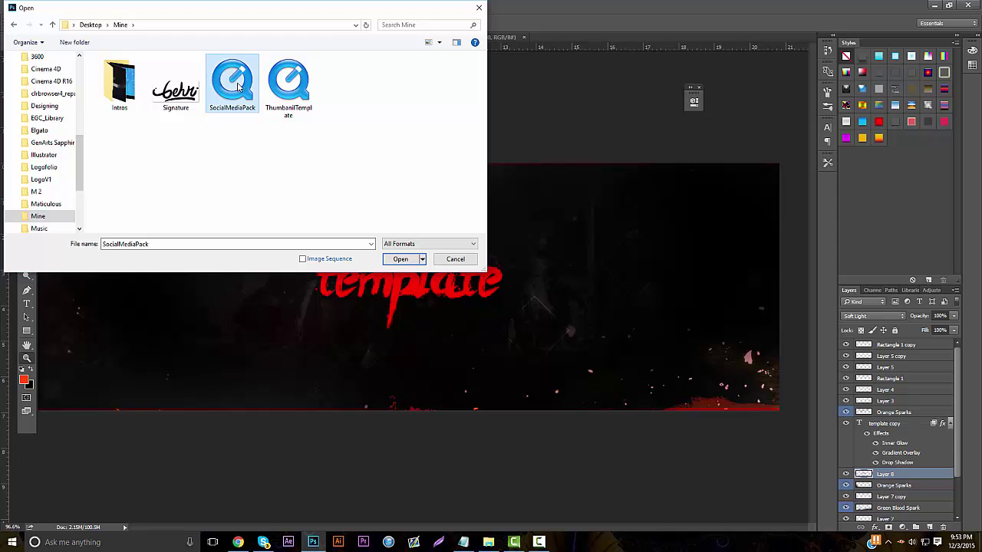
double_click(236, 86)
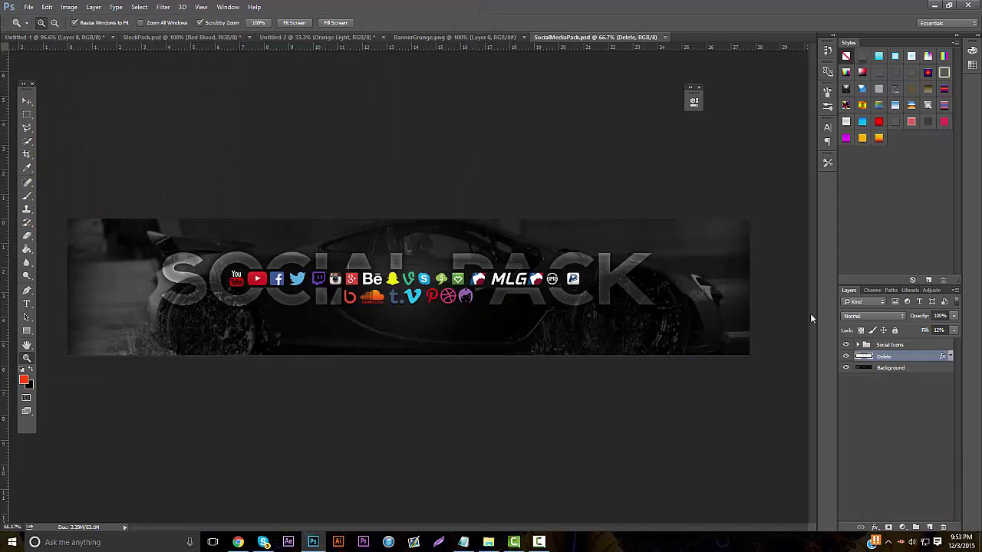
Step: Expand the Social Icons group and select the Twitter, Twitch, Instagram and Google Plus layers together
left_click(857, 344)
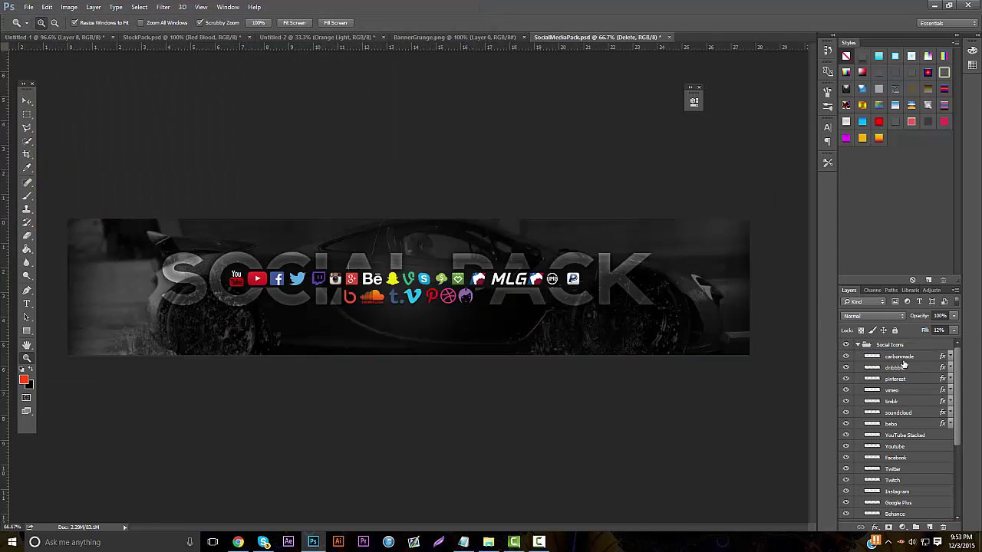
left_click(901, 357)
scroll(889, 414, "down", 3)
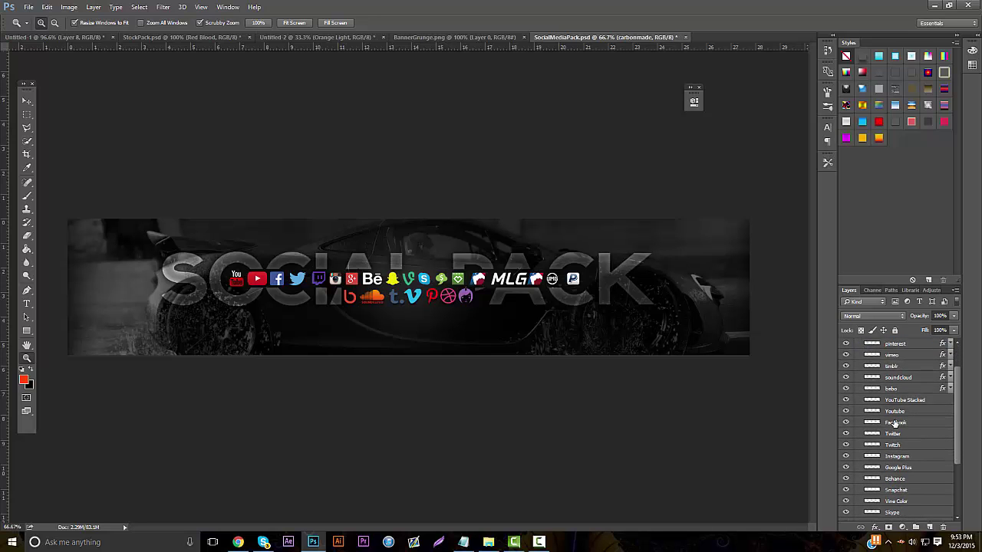
left_click(891, 445)
left_click(893, 434, "shift")
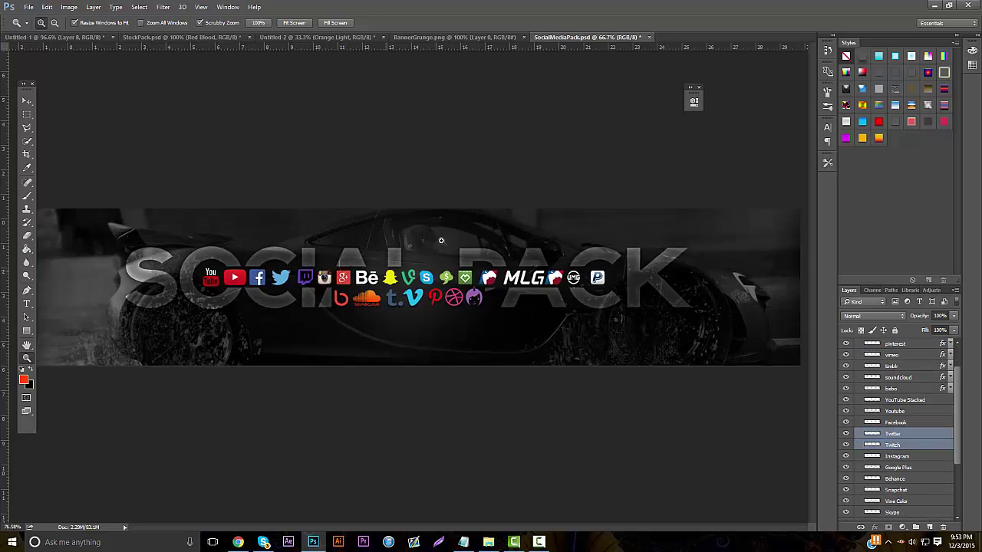
left_click_drag(333, 295, 369, 226)
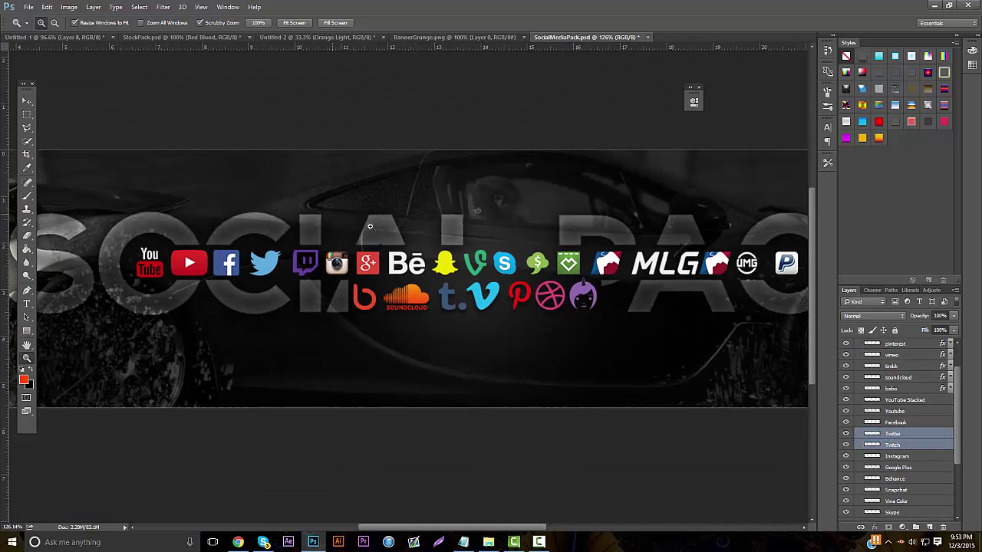
left_click(895, 445, "ctrl")
left_click(896, 457, "shift")
left_click(896, 469, "shift")
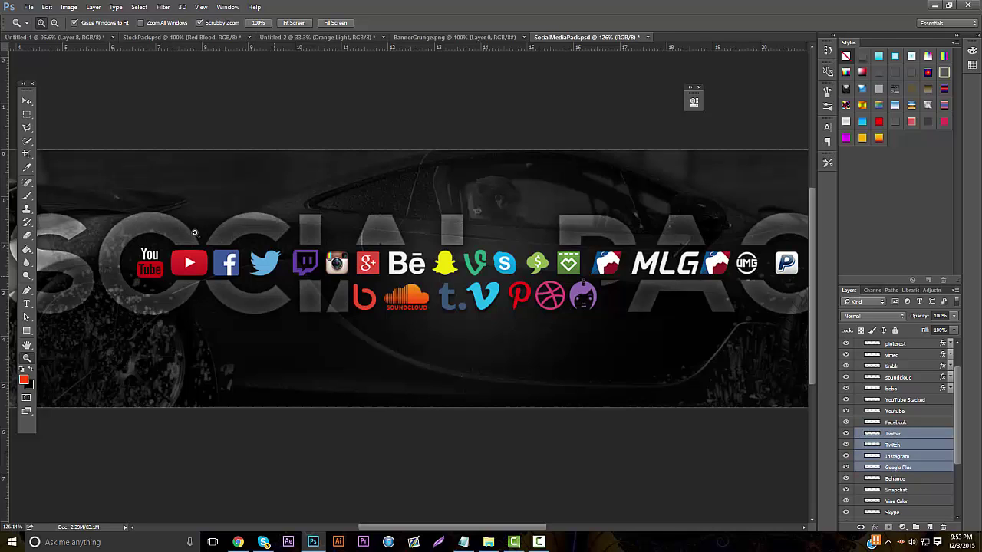
Step: Copy the four selected icons into the header document and scale them to about 77% just beneath the title
left_click(27, 100)
left_click_drag(274, 194, 462, 314)
key("ctrl+t")
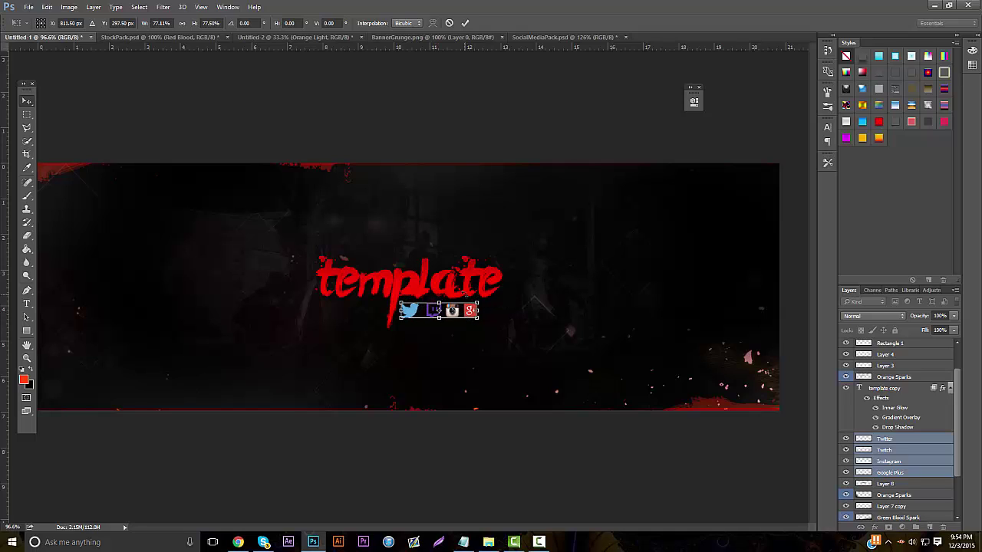
key("Return")
Step: Try the red preset layer style on the four social icons, undo it and delete the icon layers
left_click(878, 122)
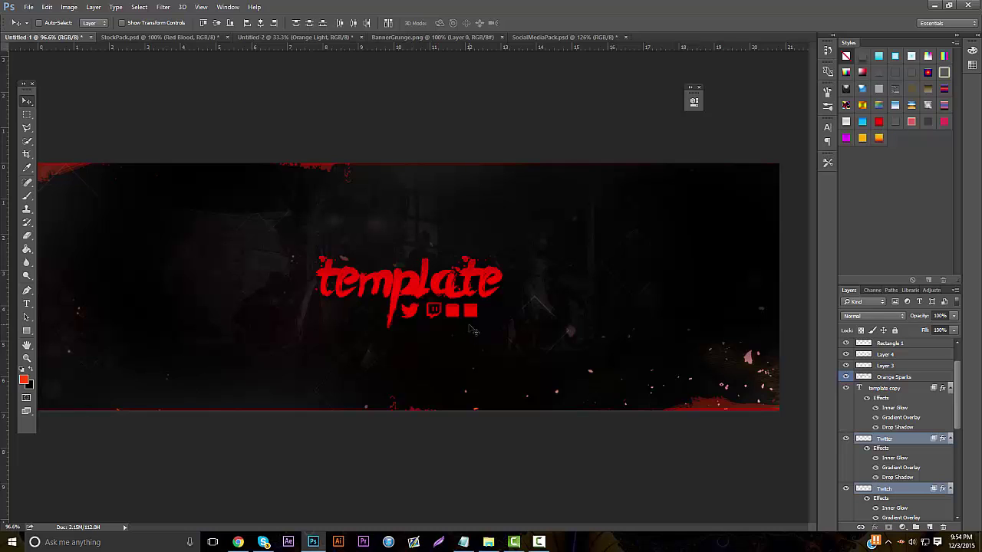
key("ctrl+z")
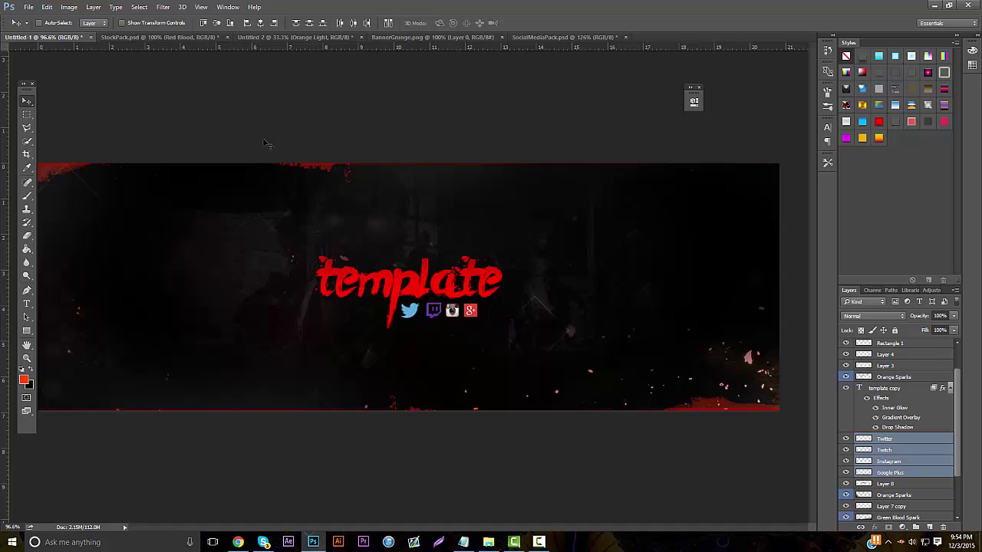
left_click(27, 358)
left_click_drag(372, 298, 400, 279)
left_click(945, 527)
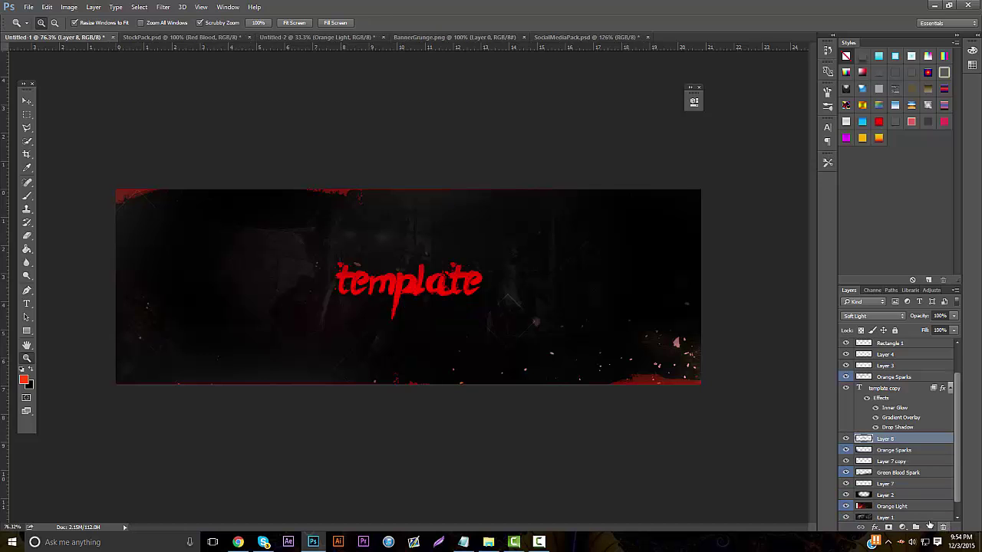
left_click_drag(503, 328, 578, 322)
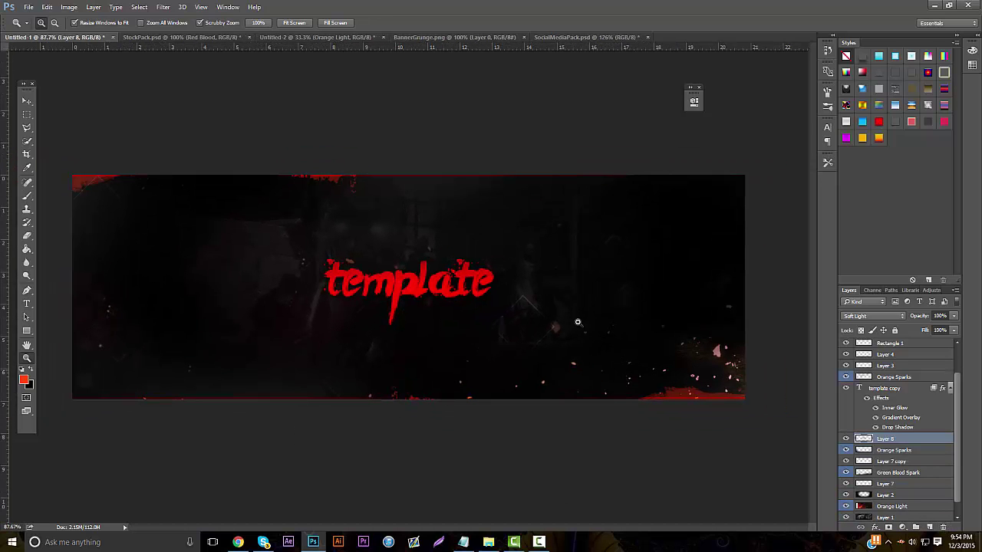
Step: Switch to Chrome and run a Google image search for "blood splatter png" in a new tab
left_click(238, 542)
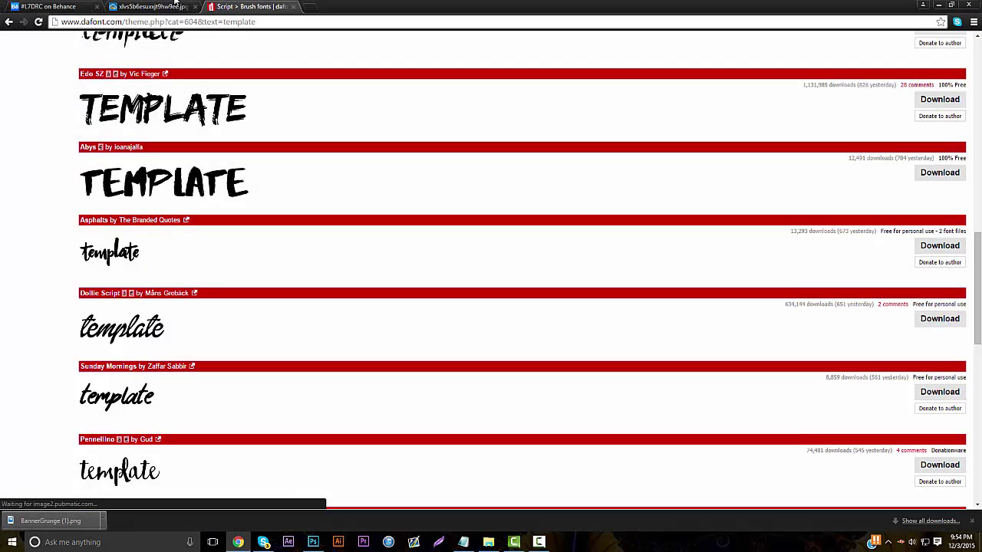
left_click(310, 6)
type("bru")
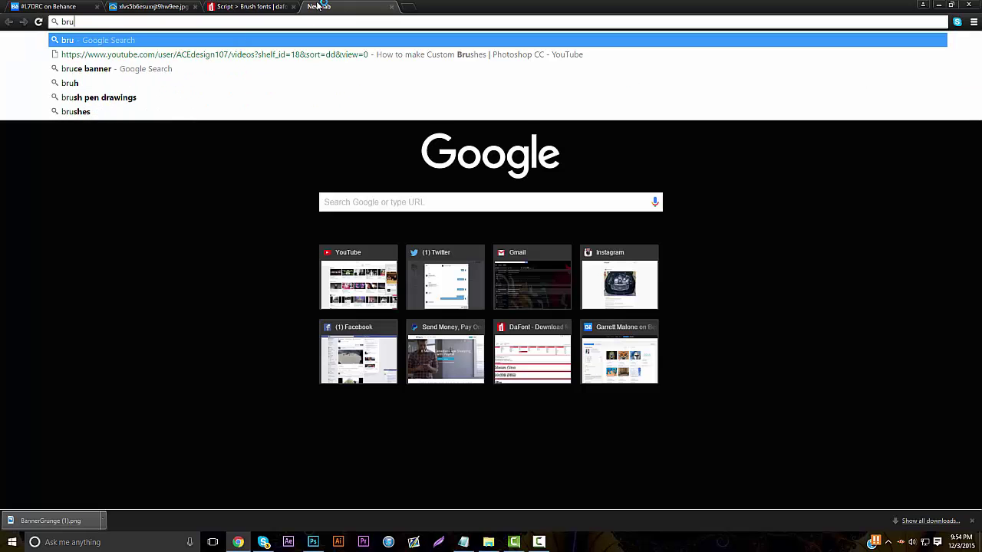
key("BackSpace")
key("BackSpace")
type("lood splatter")
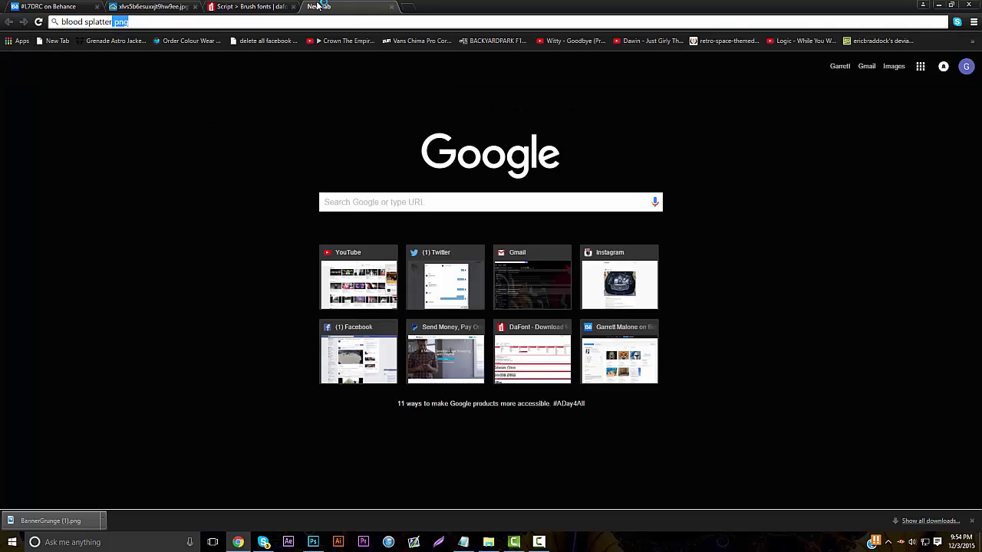
key("Return")
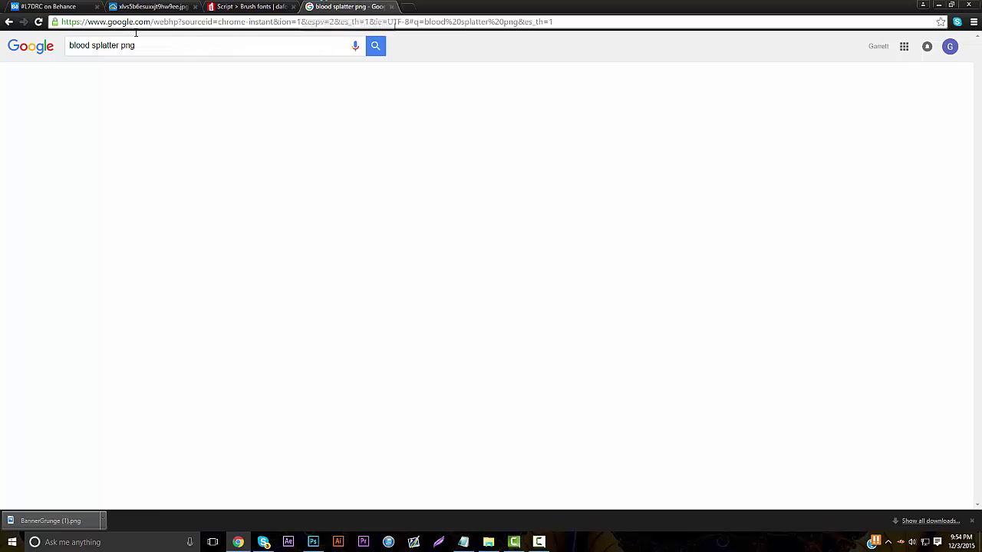
left_click(105, 82)
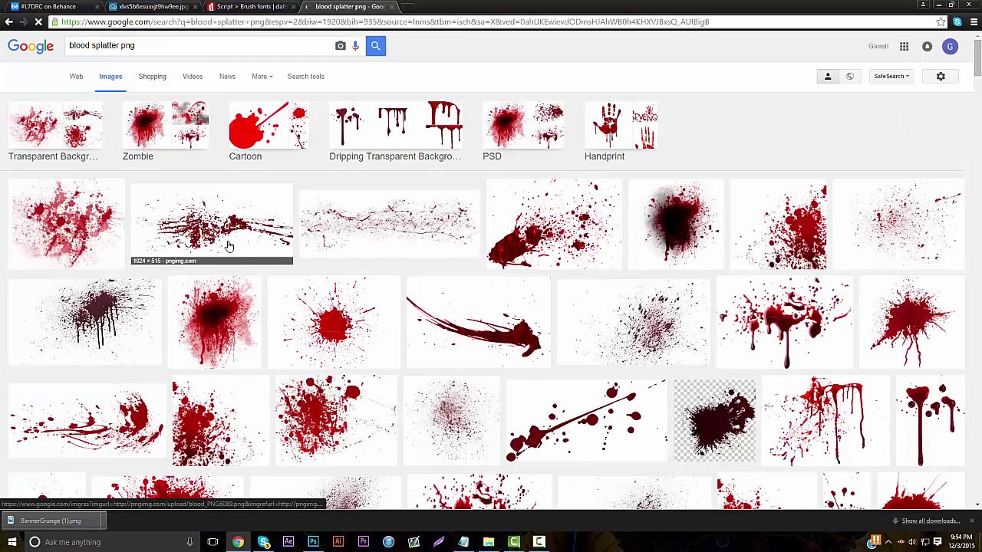
Step: View the blood_PNG6089 splatter image at full size and save it to the Desktop as a PNG
left_click(228, 246)
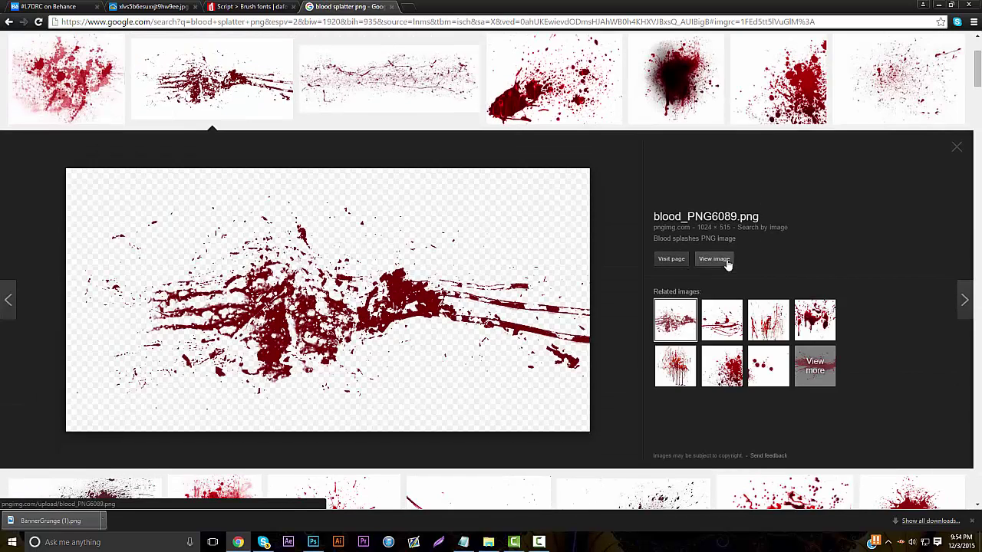
left_click(714, 264)
key("ctrl+s")
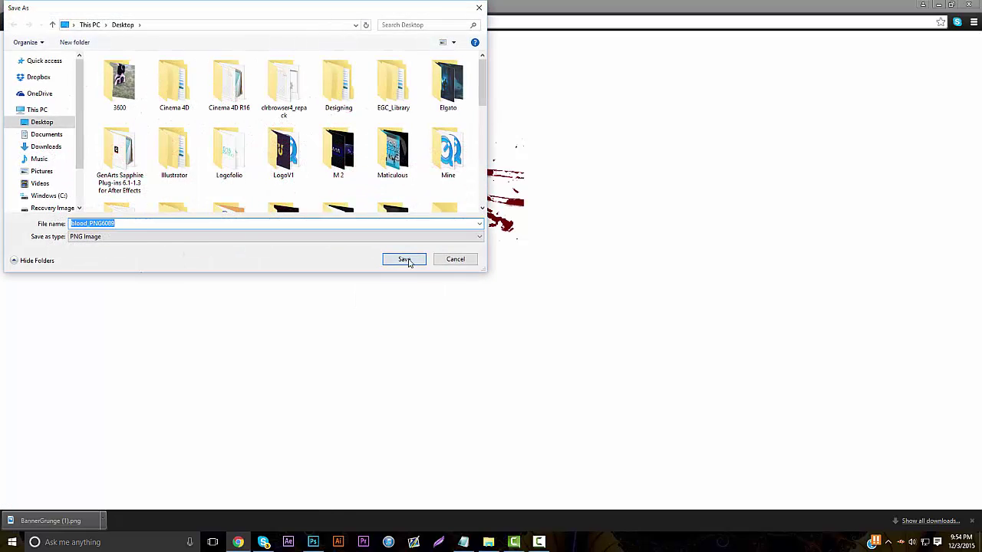
left_click(404, 259)
Step: Switch to Photoshop, open blood_PNG6089.png from the Desktop and activate the Move tool
left_click(313, 542)
left_click(28, 7)
left_click(31, 26)
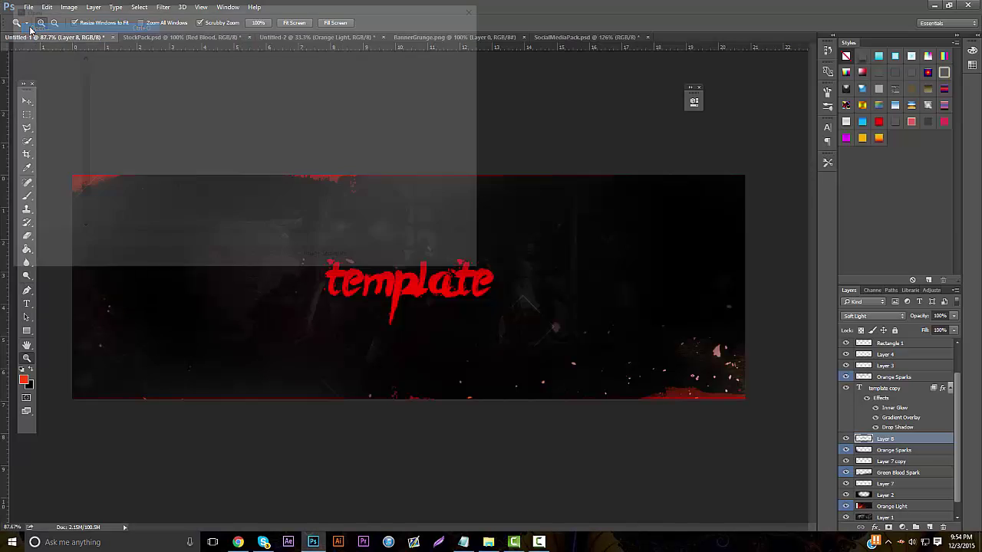
type("blo")
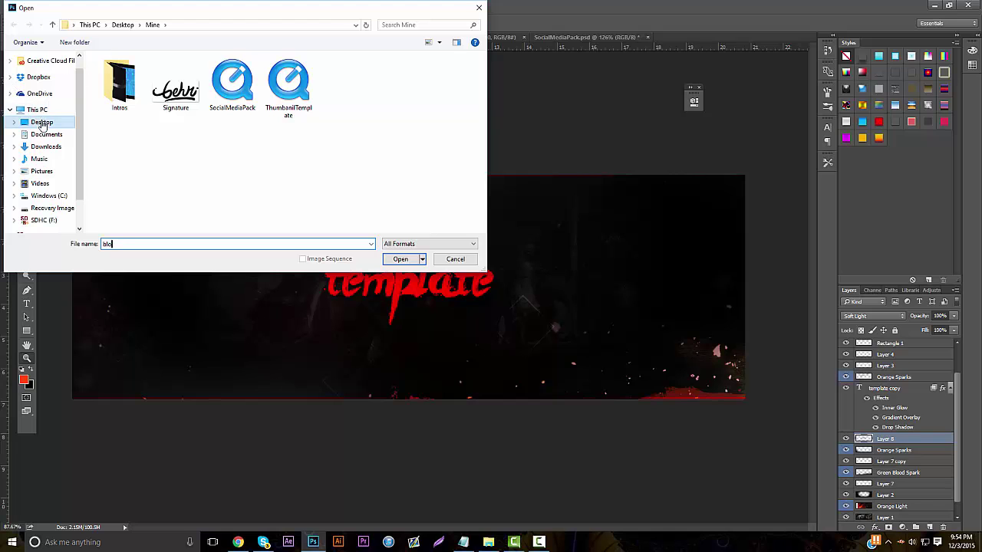
left_click(42, 123)
type("blood")
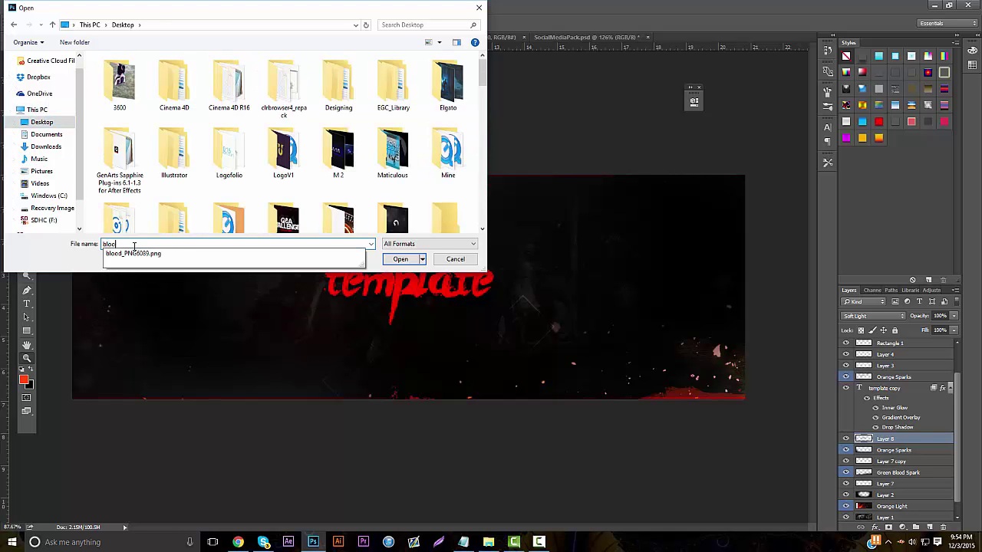
key("Down")
key("Return")
left_click(26, 101)
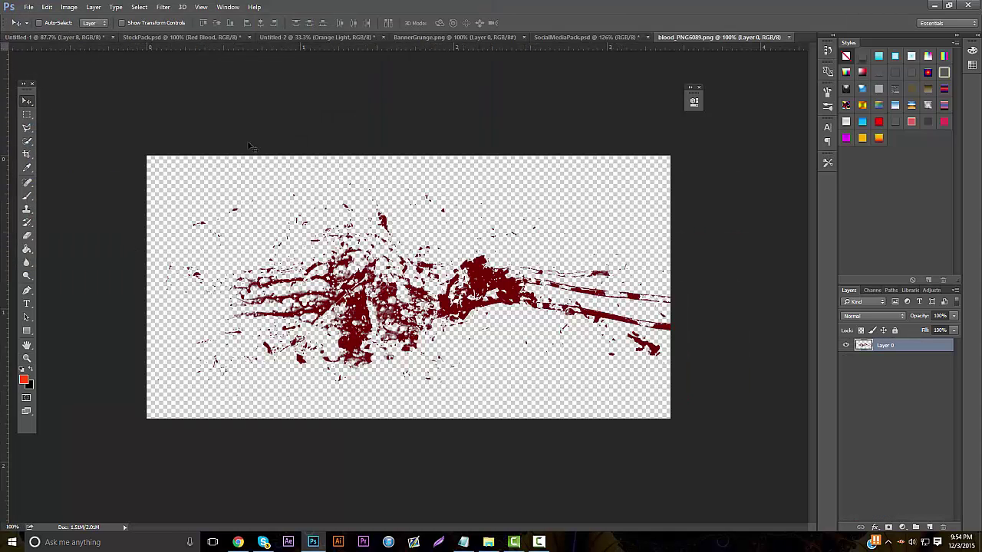
Step: Copy the blood splatter into the header document behind the title and place a duplicate of it toward the opposite corner
left_click_drag(334, 142, 76, 341)
left_click_drag(86, 348, 87, 350)
left_click_drag(152, 365, 728, 138)
left_click(26, 358)
left_click(339, 307, "alt")
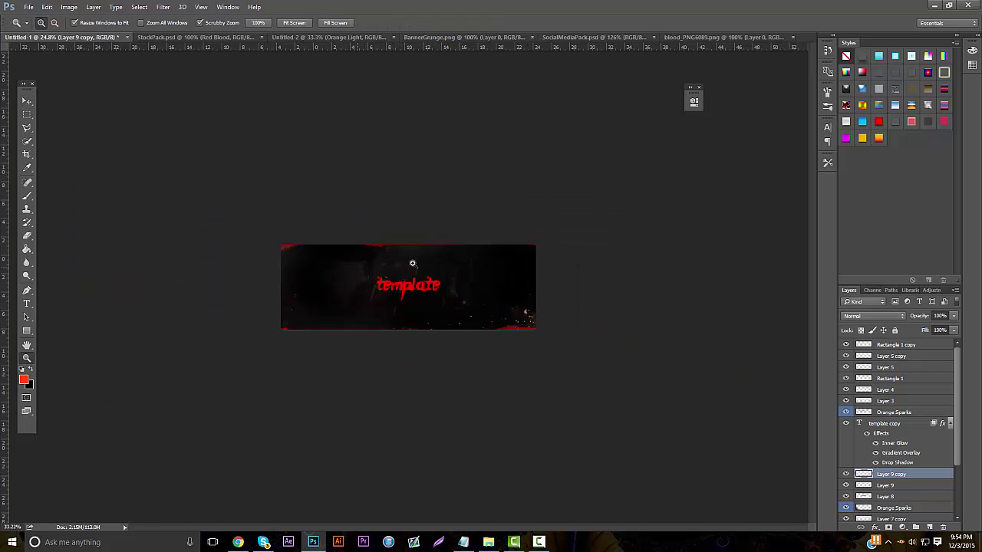
mouse_move(412, 265)
left_mouse_down()
mouse_move(431, 263)
mouse_move(422, 263)
left_mouse_up()
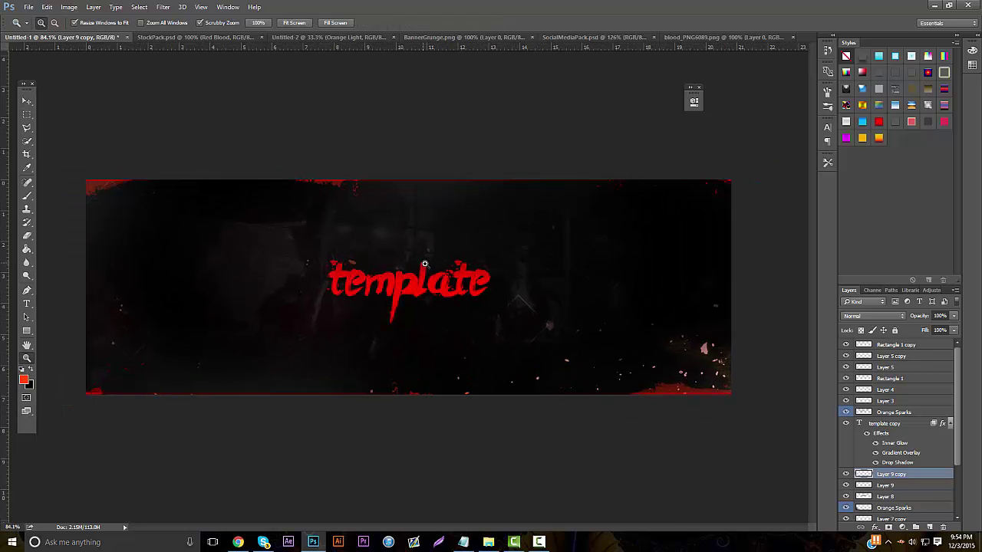
Step: Add a layer above Layer 8 and draw a white rectangle of about 405 × 81 px behind the "template" title
left_click(929, 527)
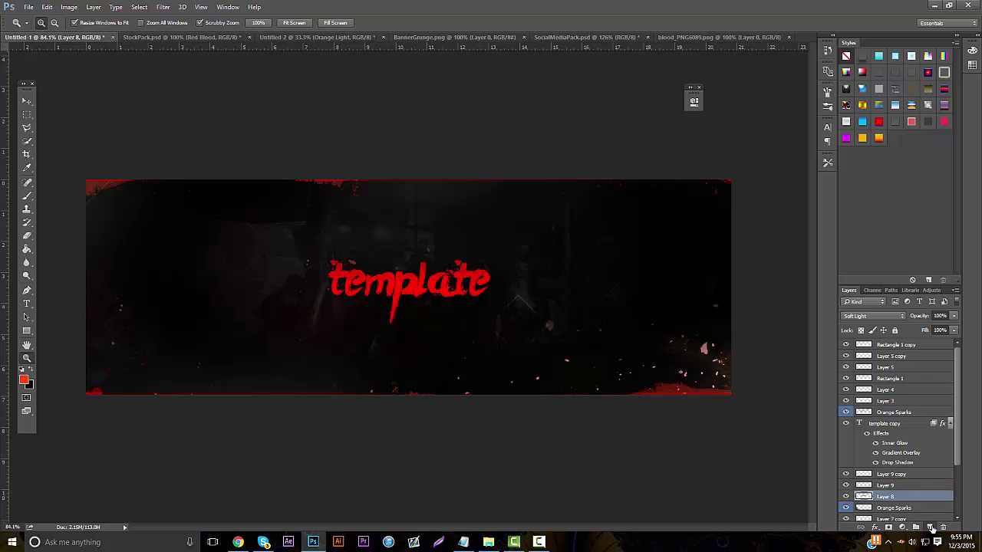
left_click(26, 330)
left_click(23, 369)
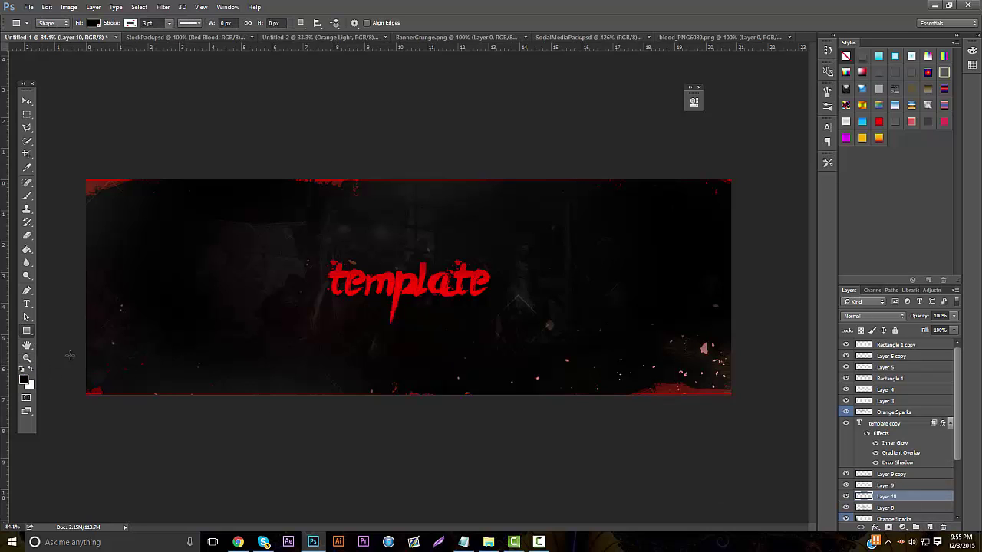
left_click(30, 370)
left_click_drag(321, 265, 496, 301)
left_click(665, 95)
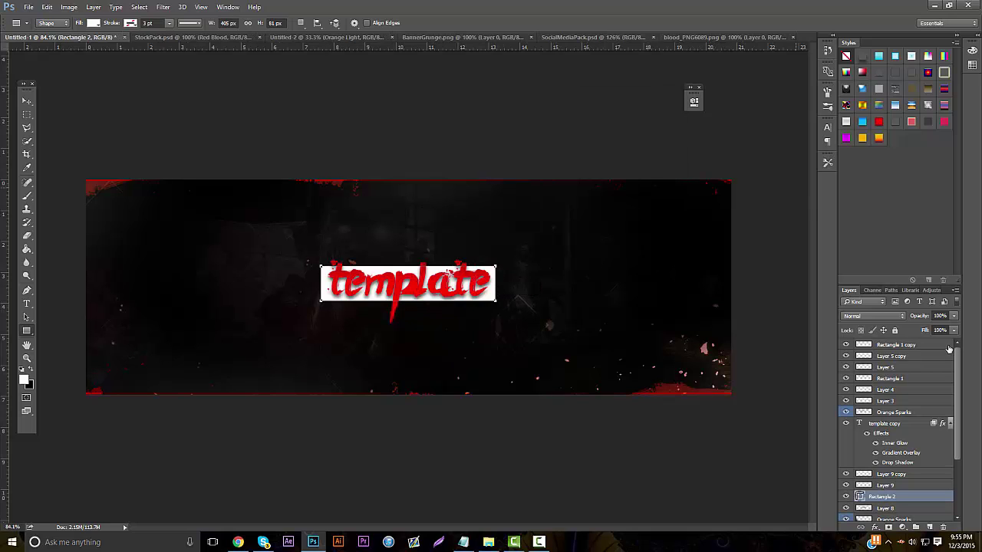
Step: Set the white rectangle's blend mode to Soft Light and rasterize its layer for work with the Eraser tool
left_click(890, 316)
left_click(861, 423)
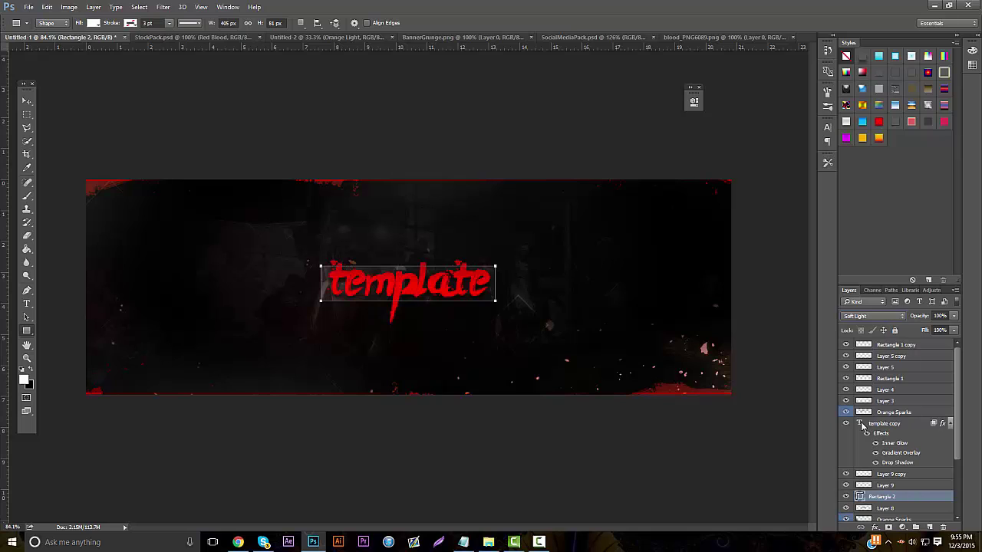
right_click(882, 497)
left_click(871, 166)
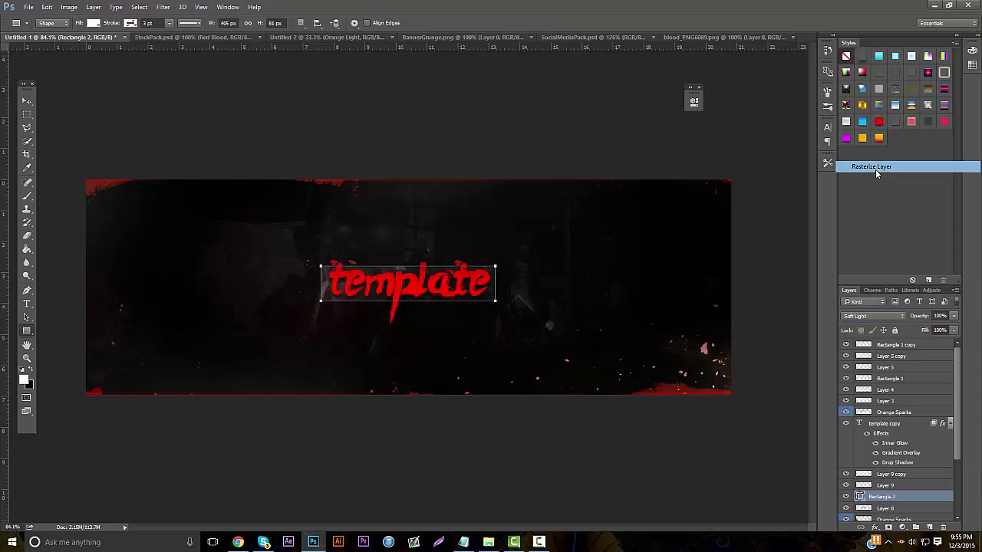
left_click(27, 236)
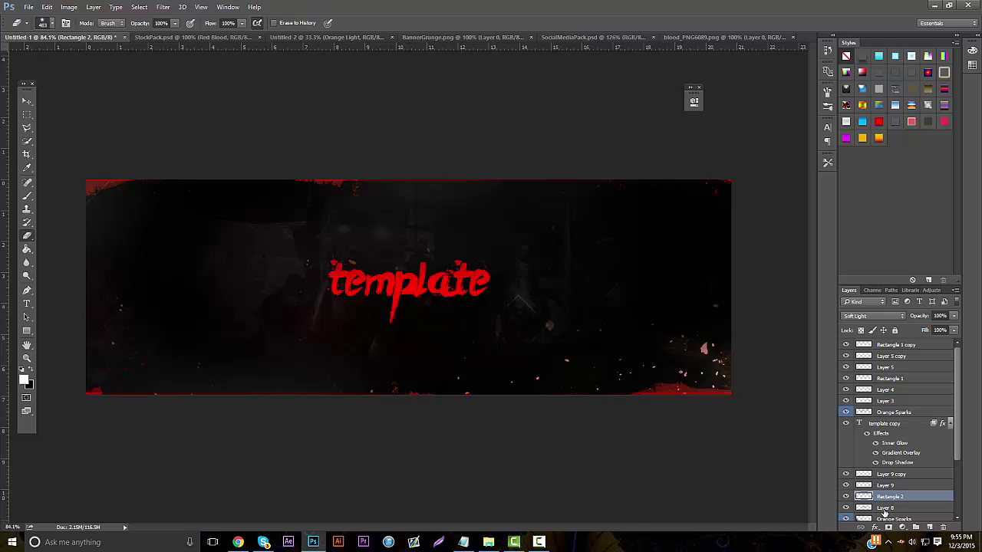
Step: Copy only the Twitch icon from SocialMediaPack.psd into the header just below the title, and hide its layer
left_click(26, 358)
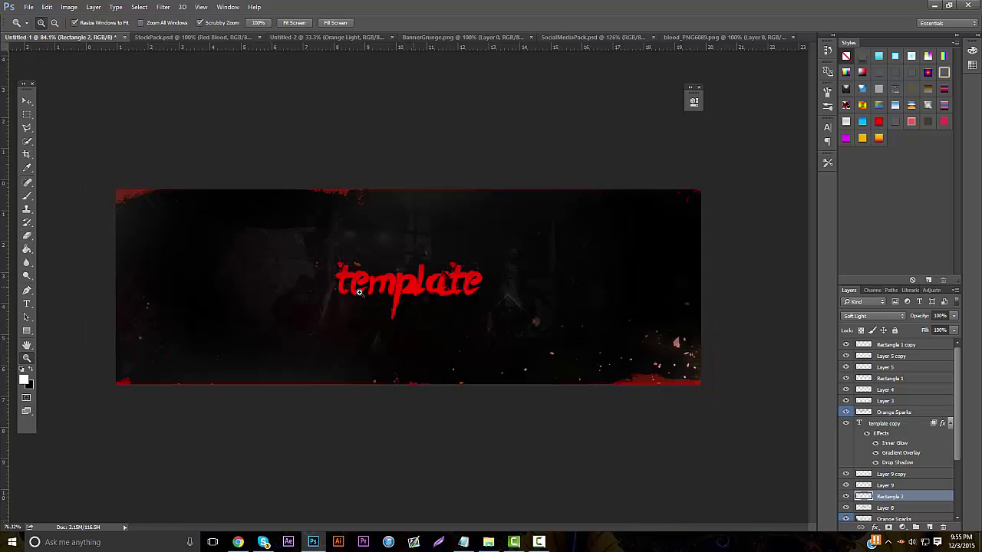
left_click(394, 280, "alt")
left_click_drag(388, 259, 399, 230)
left_click(582, 37)
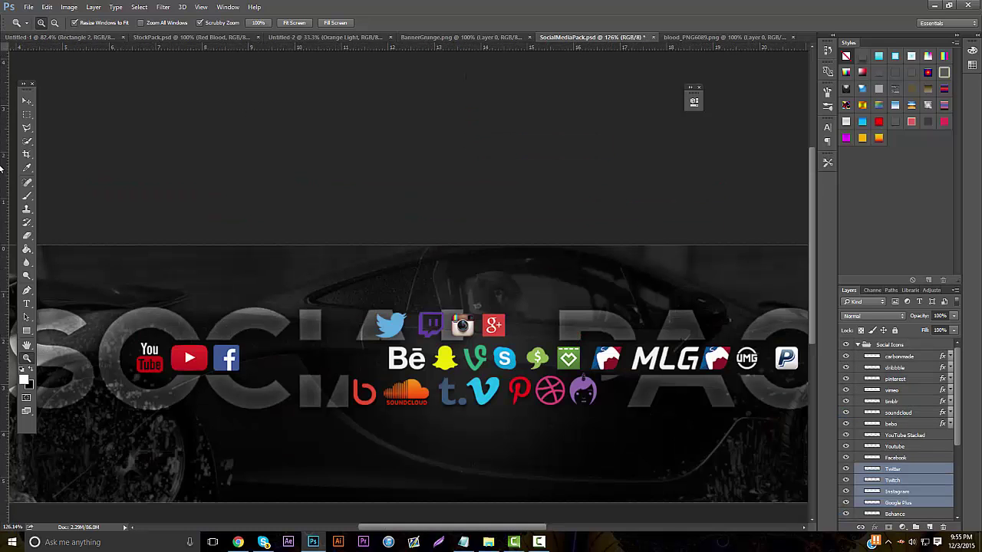
left_click(26, 101)
left_click(897, 481)
left_click_drag(433, 326, 427, 266)
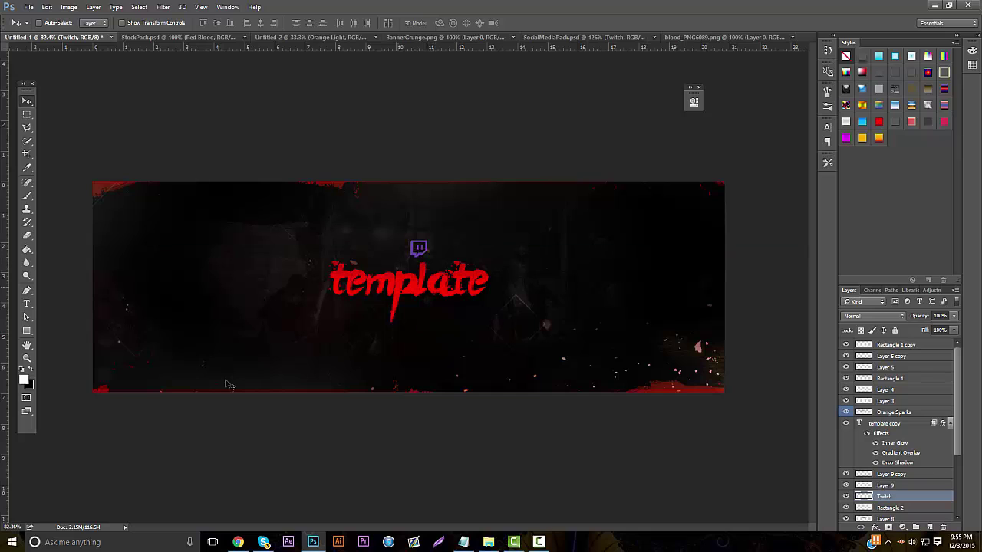
left_click_drag(361, 247, 364, 302)
left_click(26, 358)
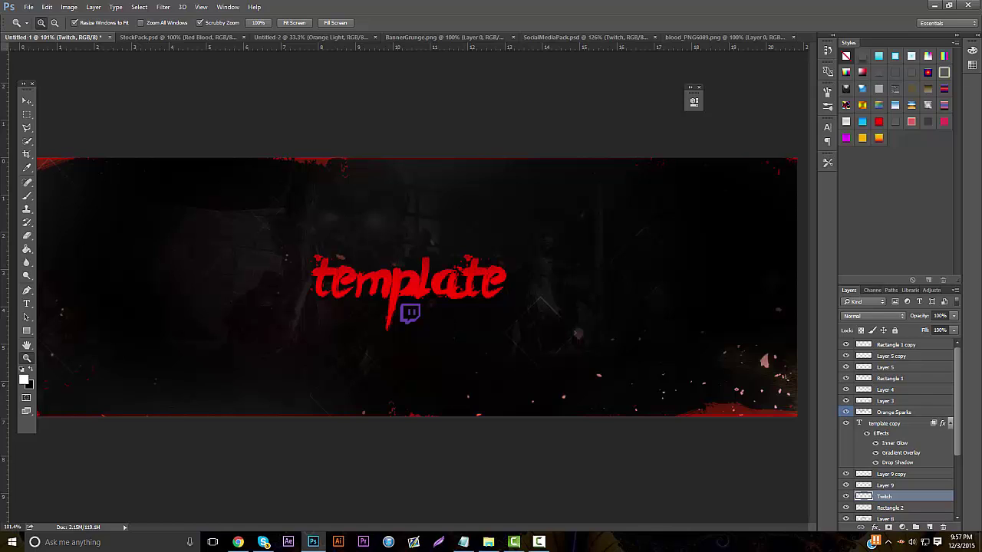
left_click(846, 497)
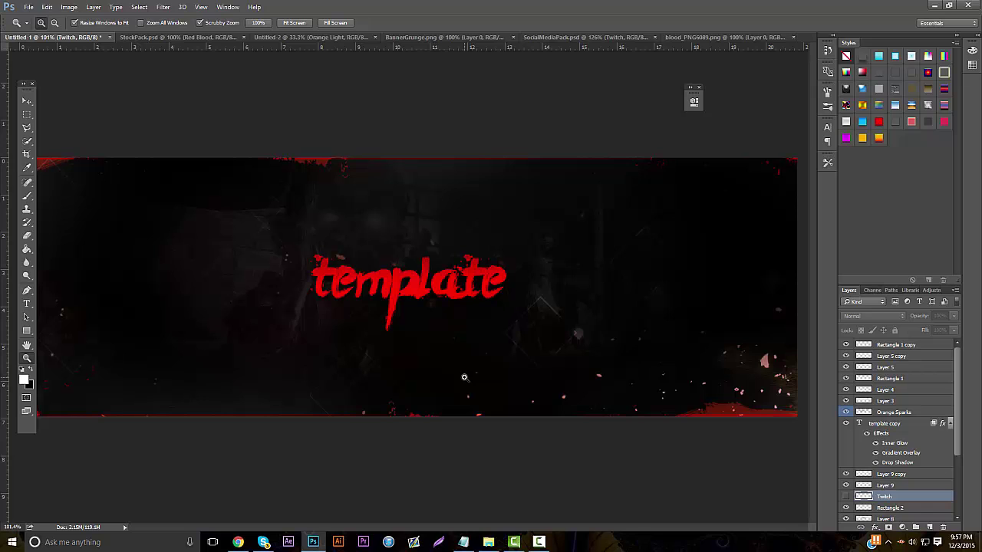
Step: Switch to Chrome, load youtube.com in a new tab and look at the #L7DRC Behance header meanwhile
left_click(238, 543)
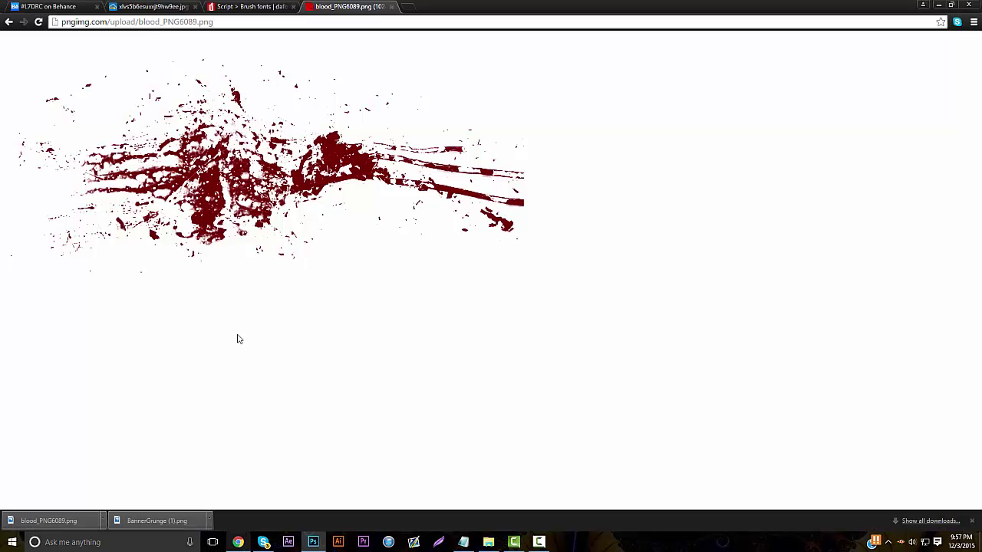
left_click(278, 5)
key("ctrl+l")
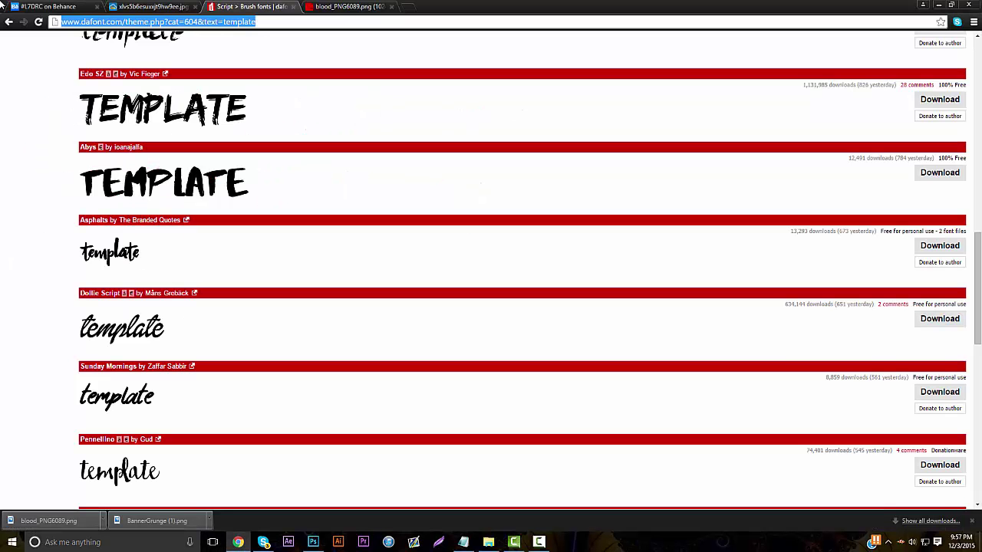
left_click(345, 6)
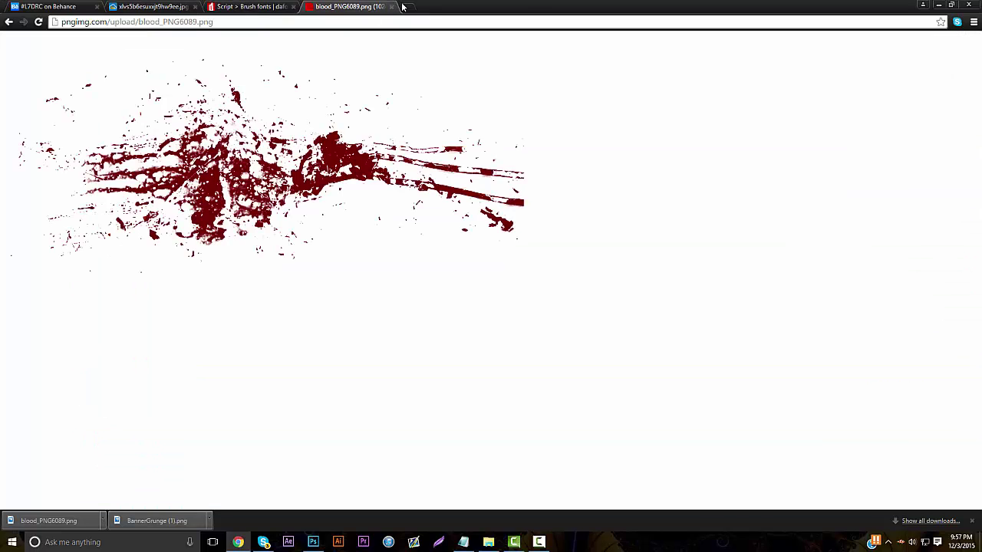
left_click(402, 6)
type("youtube.com")
key("Return")
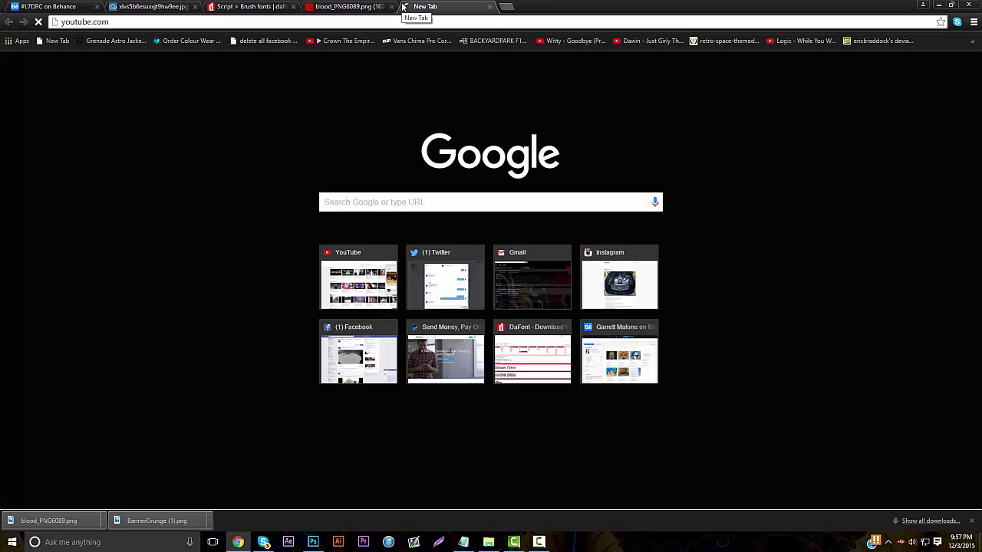
key("ctrl+1")
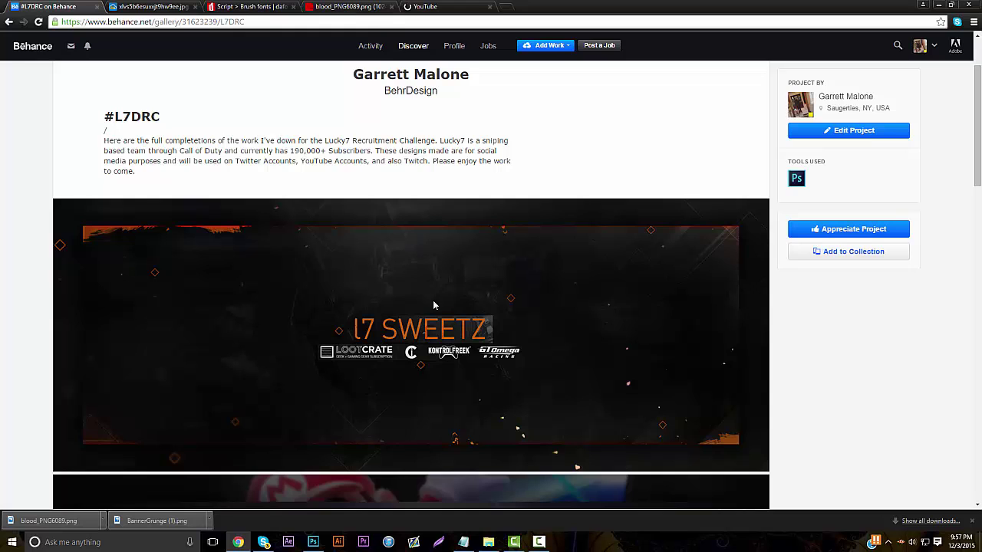
key("ctrl+5")
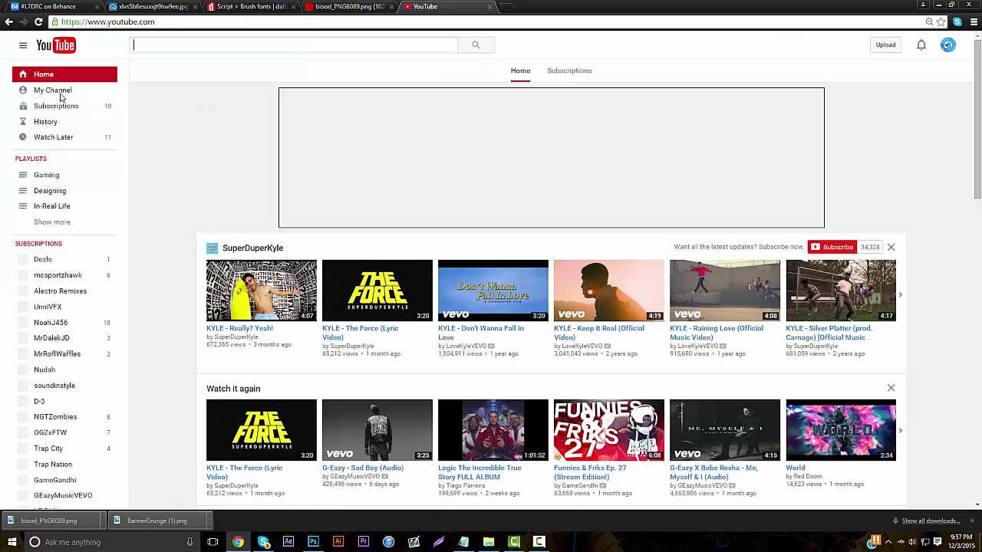
Step: View the signed-in account's own YouTube channel page and open its Video Manager
left_click(313, 543)
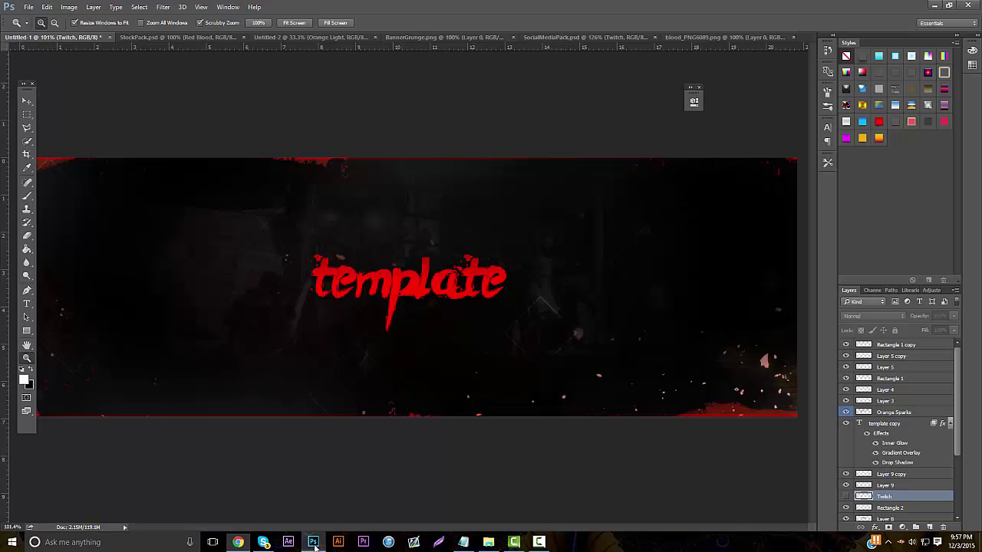
left_click(314, 545)
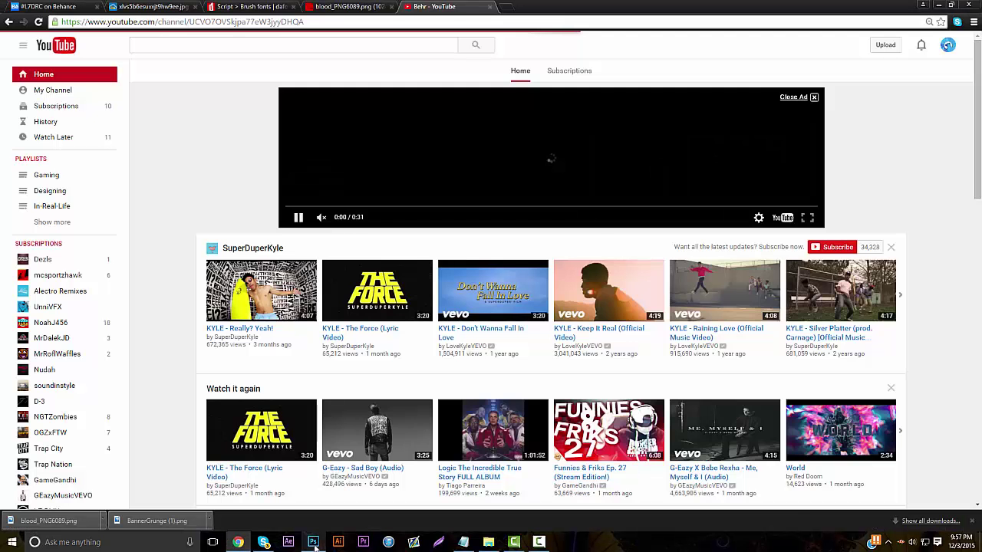
left_click(371, 361)
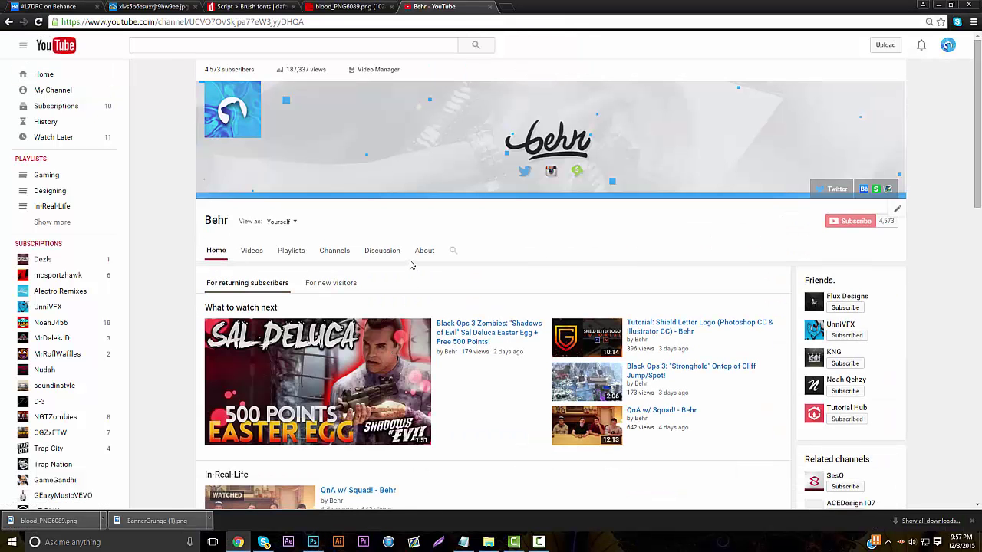
left_click(381, 75)
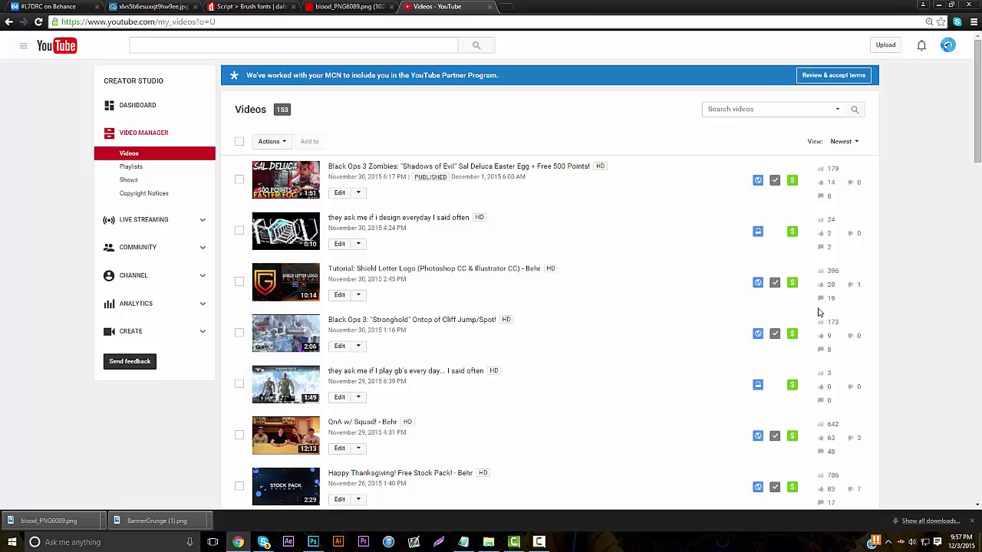
Step: Close the YouTube tab and switch back to the header document in Photoshop
left_click(490, 6)
left_click(260, 6)
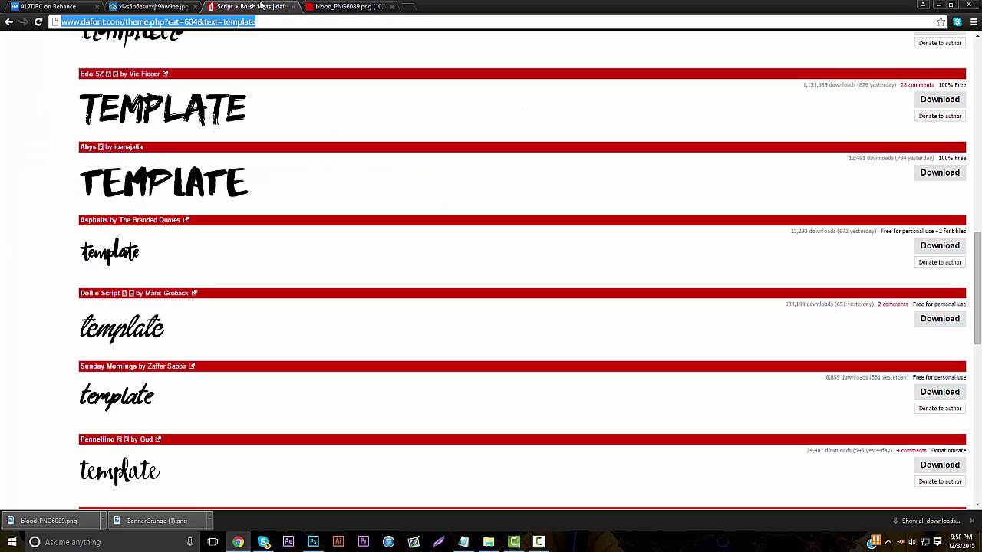
left_click(313, 542)
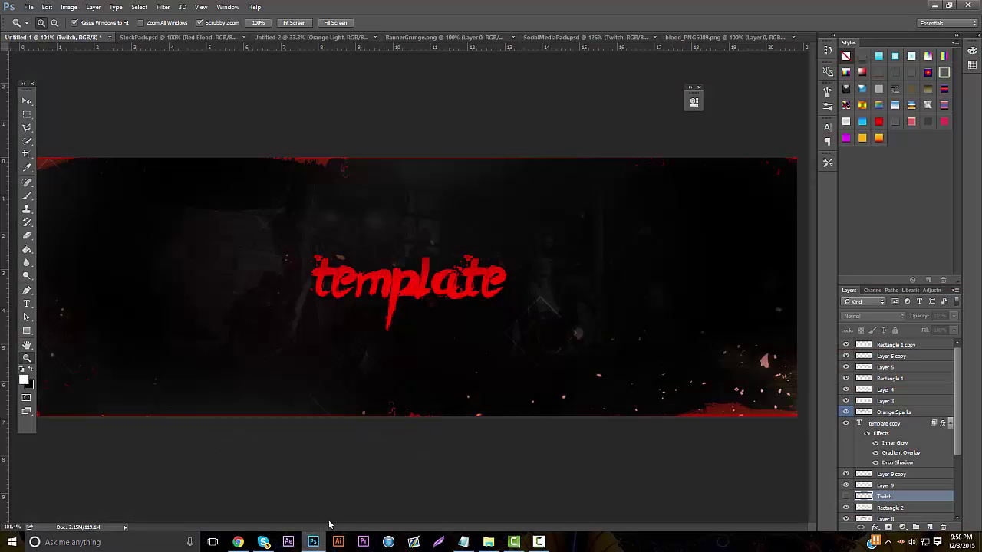
scroll(334, 307, "down", 3)
scroll(376, 267, "up", 2)
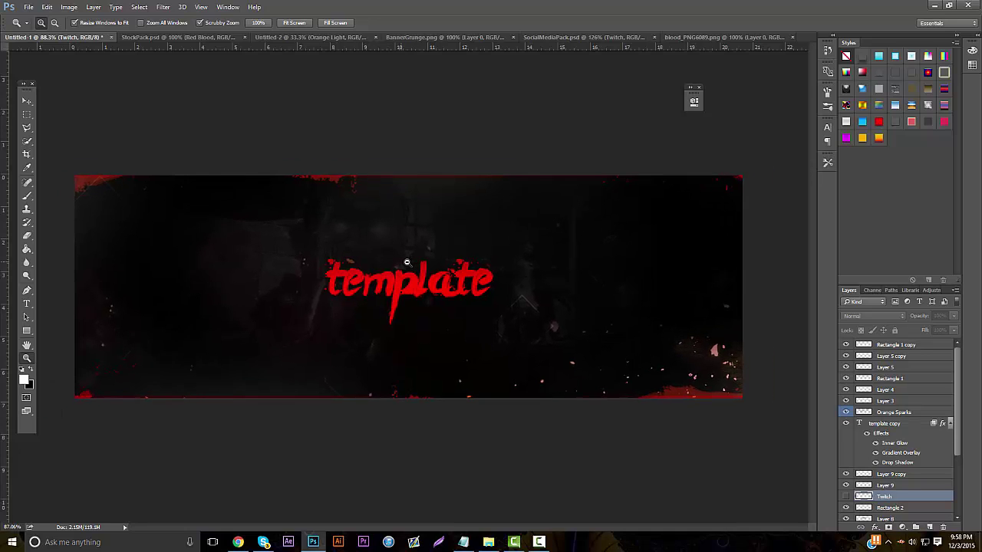
scroll(414, 263, "up", 1)
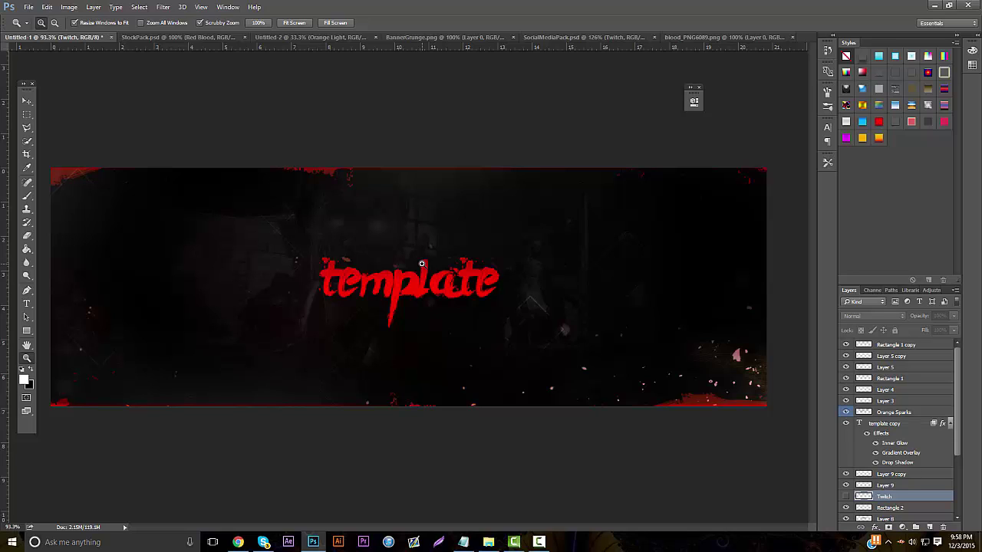
left_click(539, 541)
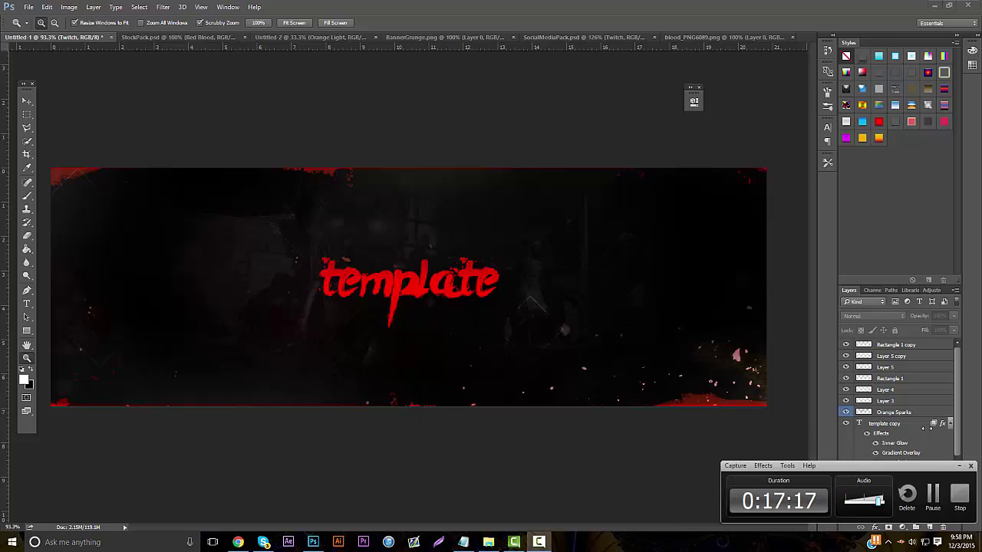